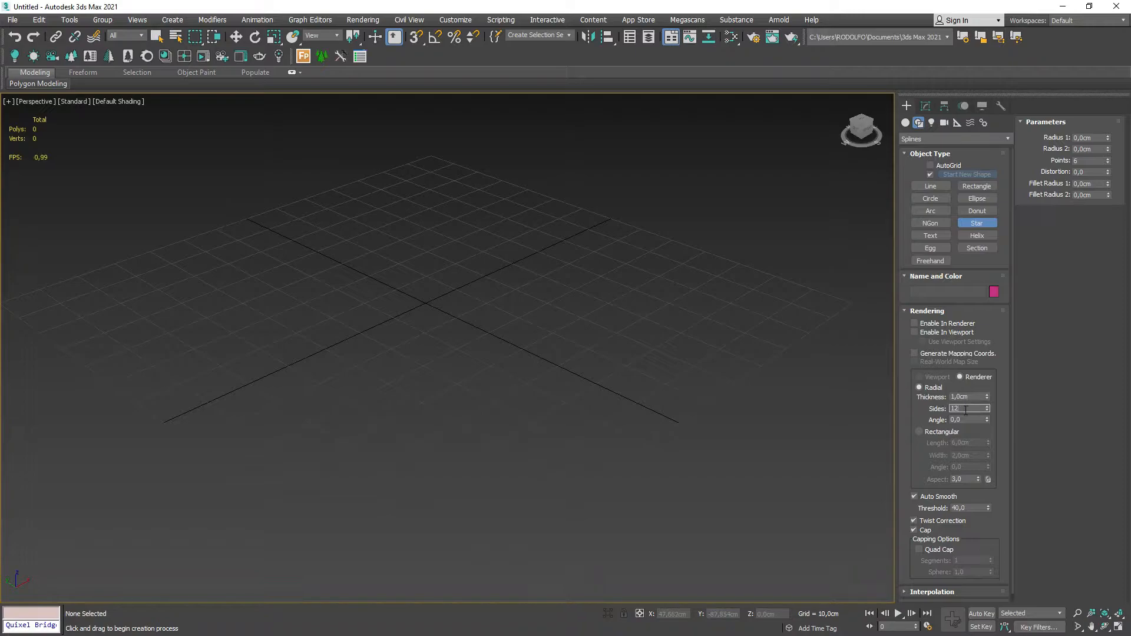
drag(426, 303, 540, 357)
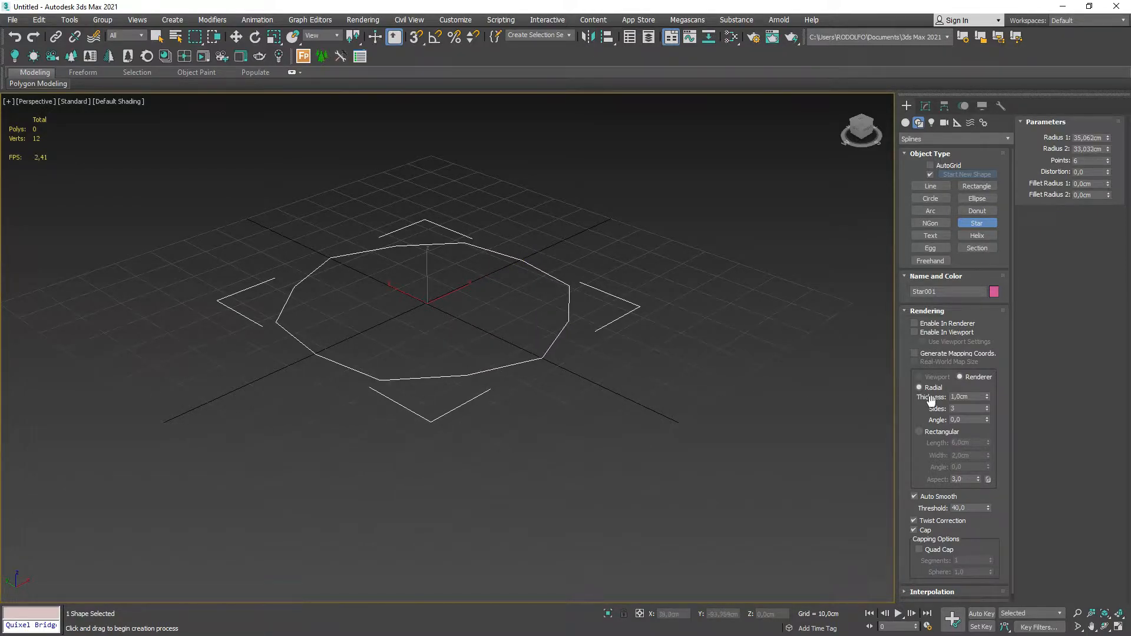
middle_drag(773, 369, 769, 357)
middle_drag(562, 303, 588, 309)
key(Delete)
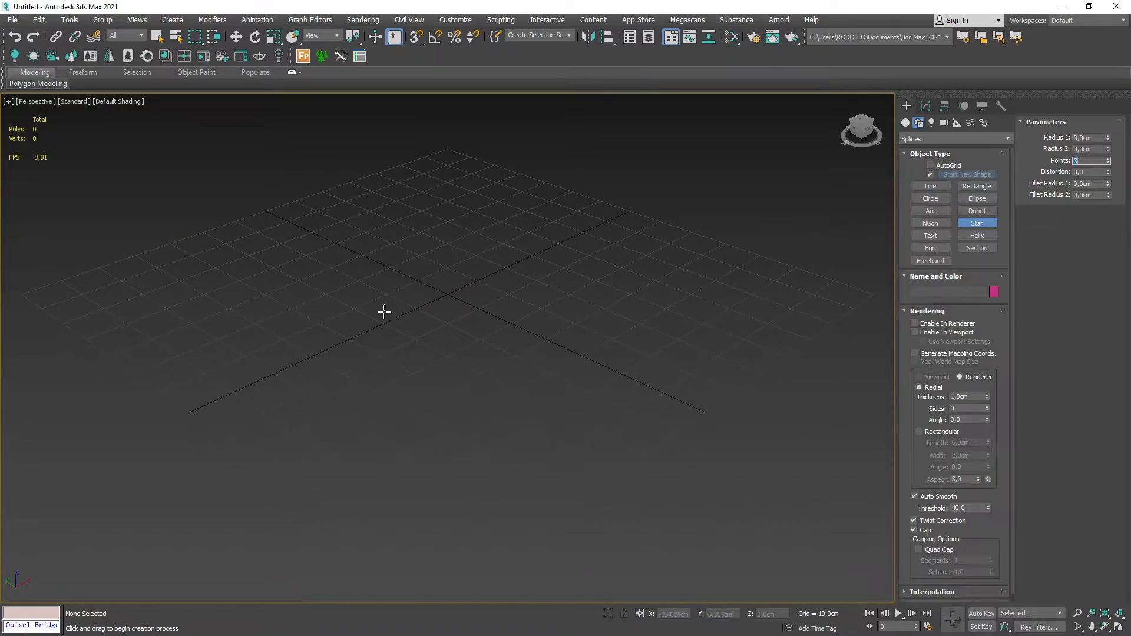
Draw a three-point star spline centred on the grid origin, with radii of about 50 cm and 25 cm.
drag(447, 296, 661, 331)
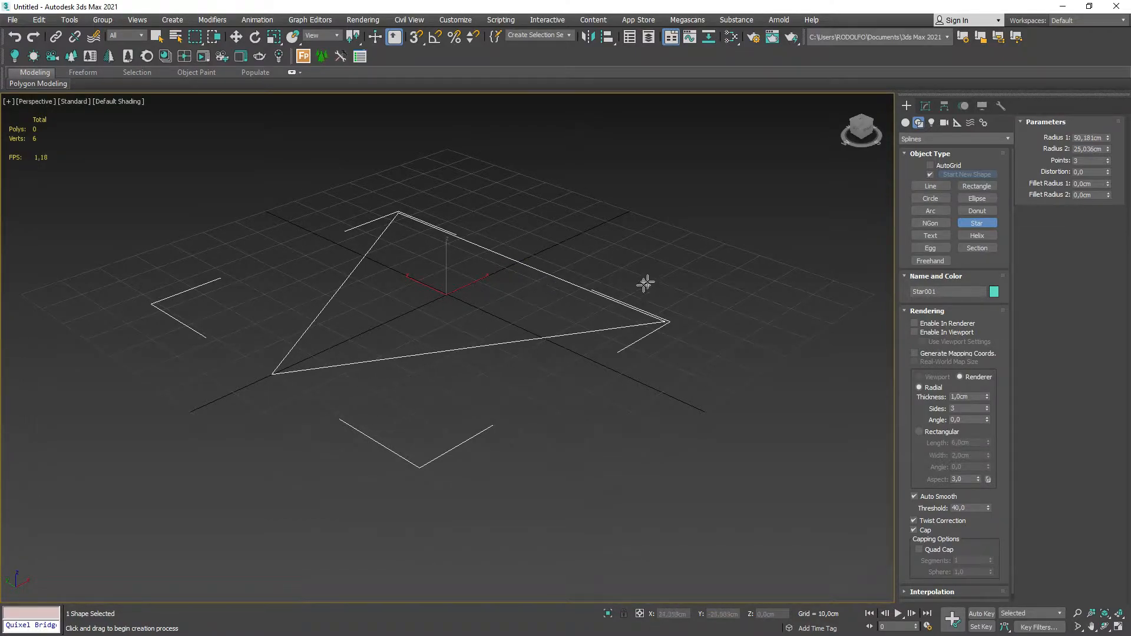
click(925, 107)
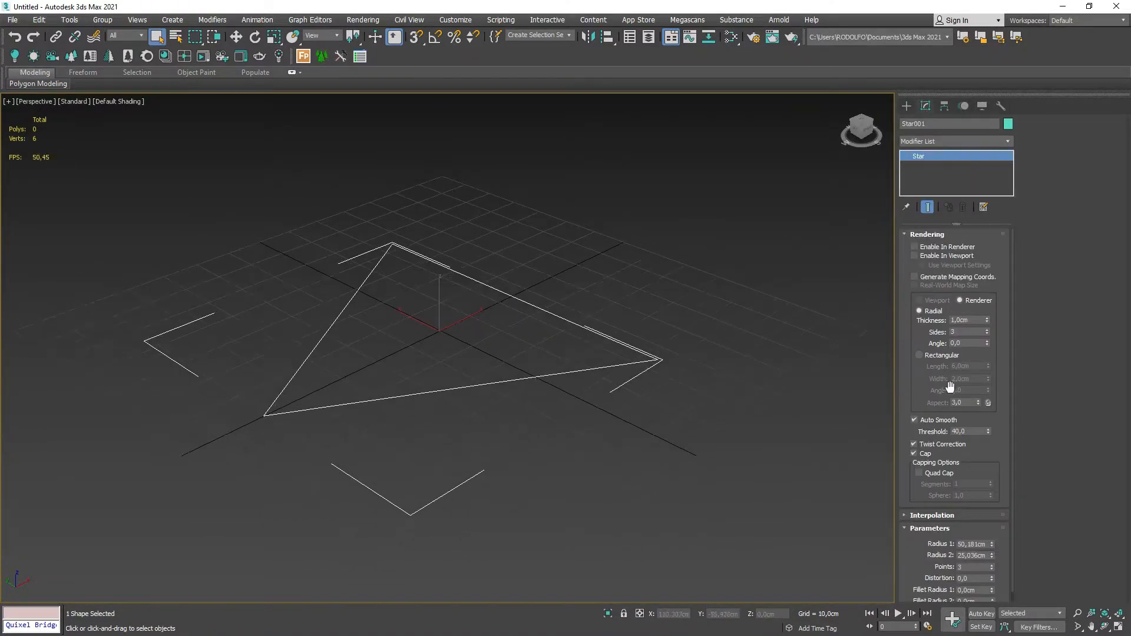
scroll(949, 410, down, 1)
scroll(930, 411, up, 1)
scroll(475, 353, up, 6)
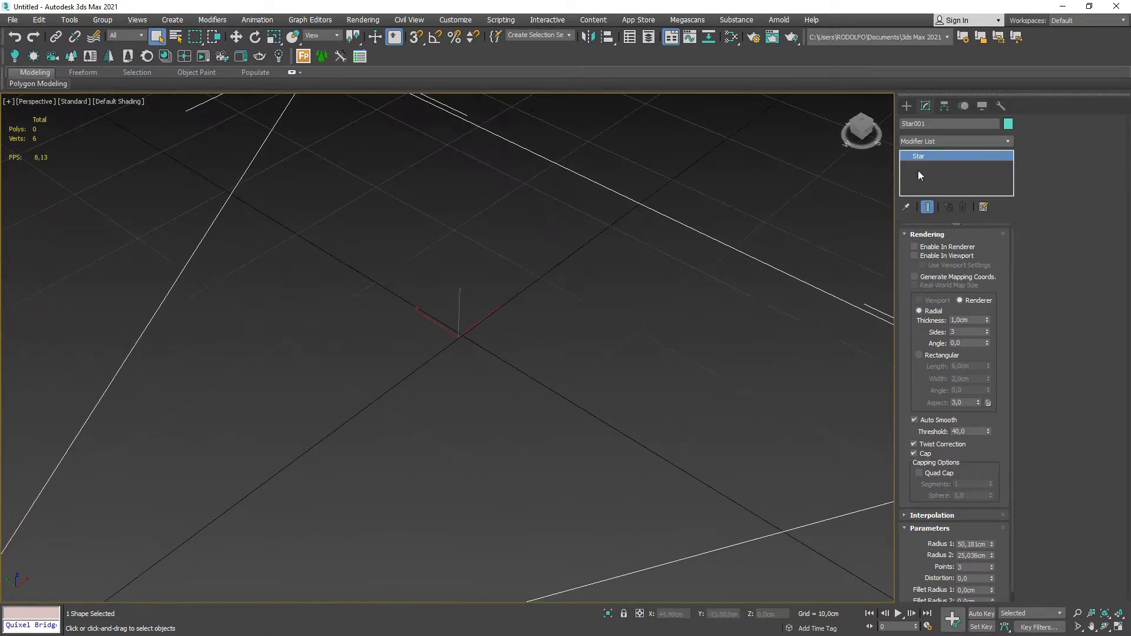
Add an Edit Poly modifier to the star and remove its three mid-edge vertices to leave a plain triangle.
click(1006, 143)
scroll(744, 312, down, 5)
key(e)
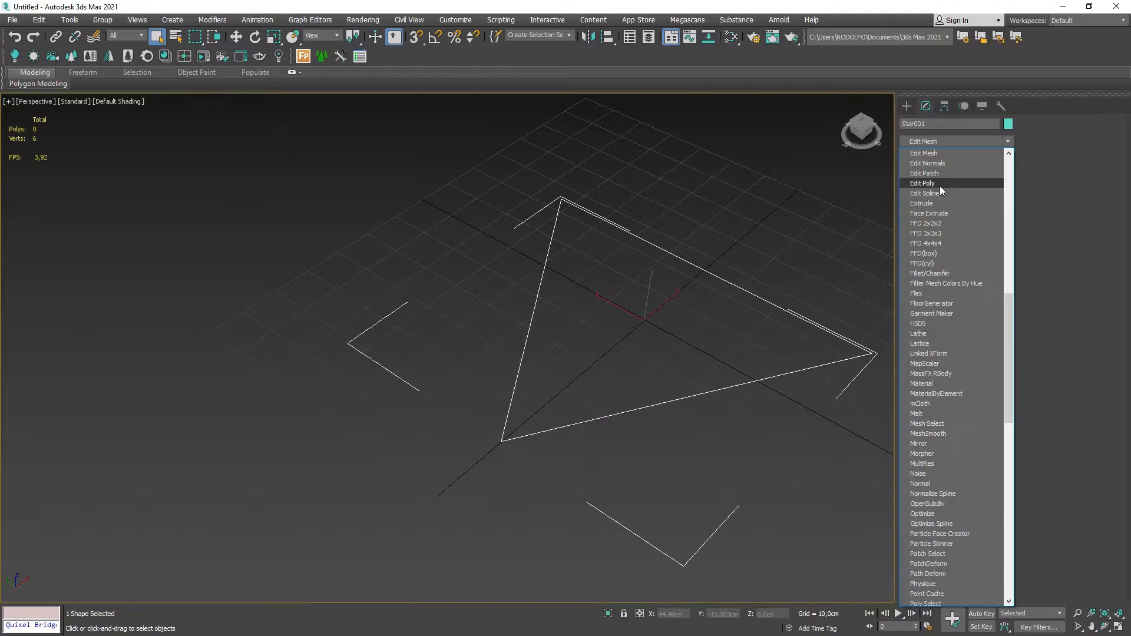
click(936, 186)
key(1)
click(560, 199)
alt+middle_drag(561, 203, 550, 227)
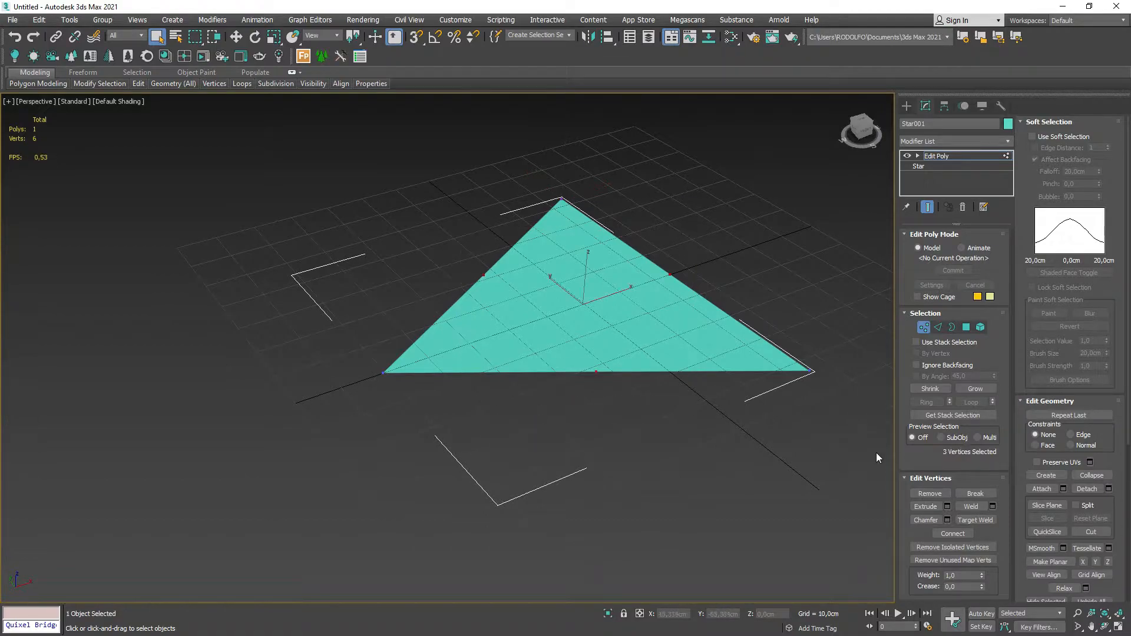
click(931, 492)
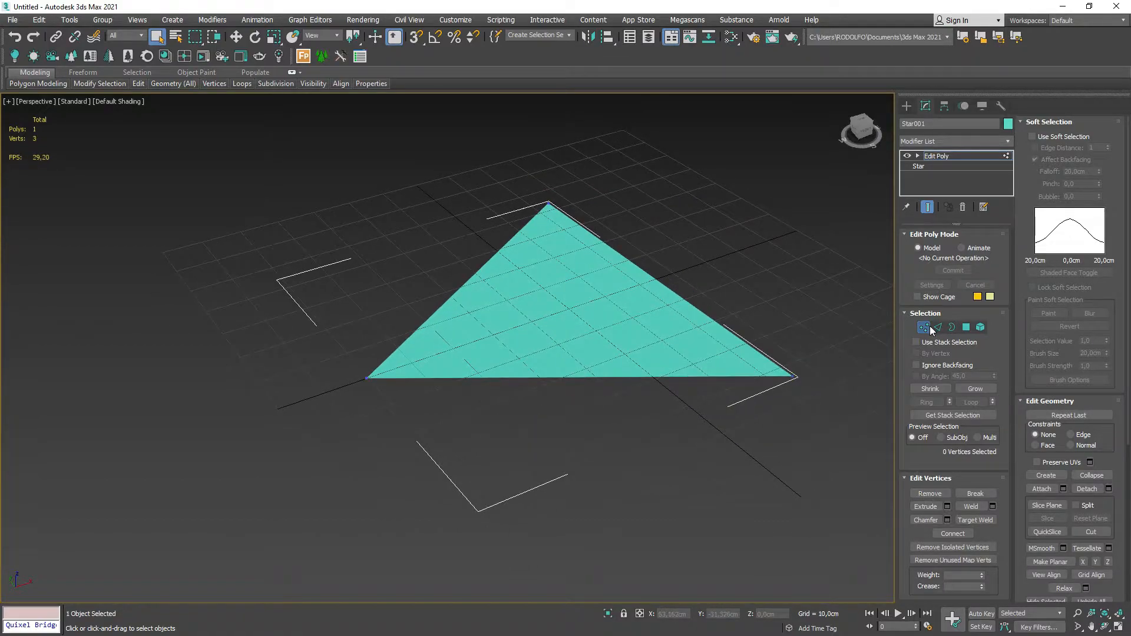
Add a Shell modifier to the triangle and increase its outer amount to form a thick slab.
click(1004, 142)
drag(1012, 173, 1010, 429)
click(929, 215)
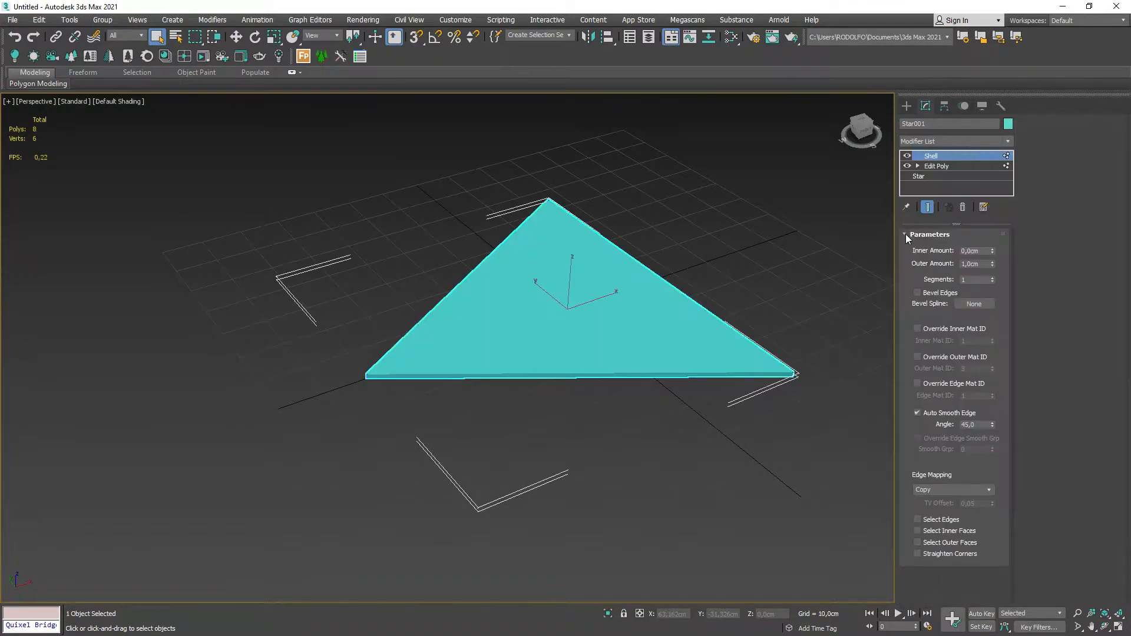
drag(991, 266, 1023, 4)
scroll(780, 361, down, 2)
scroll(779, 361, down, 4)
Add another Edit Poly modifier and round the slab's three vertical corner edges with a wide four-segment chamfer.
click(1003, 142)
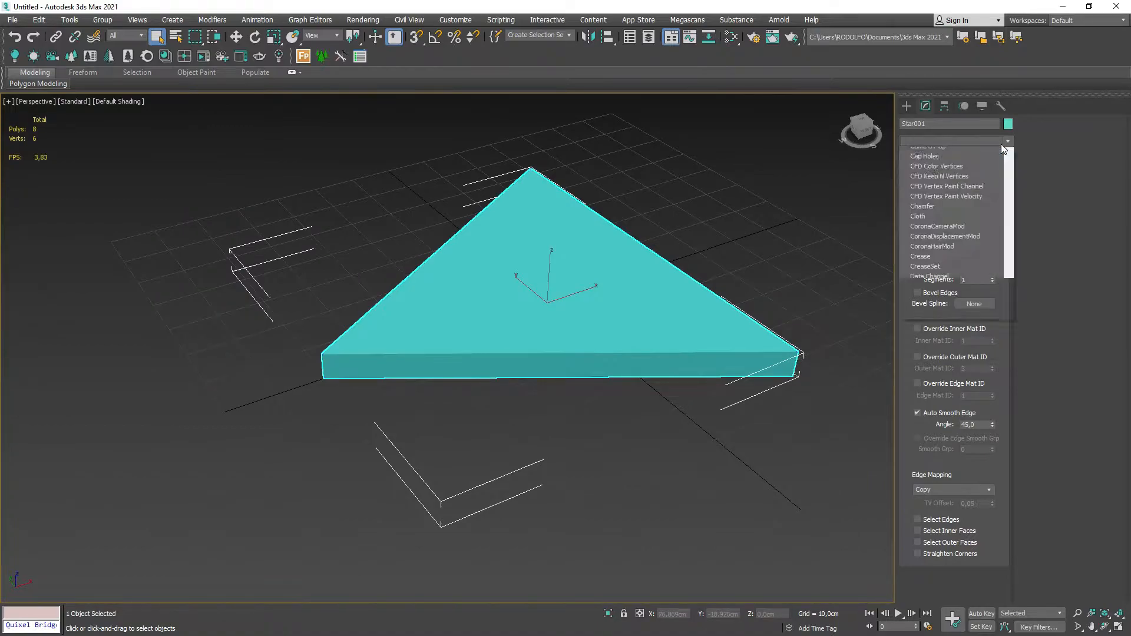
click(939, 181)
key(2)
key(F3)
scroll(797, 367, up, 3)
click(794, 360)
scroll(794, 360, down, 2)
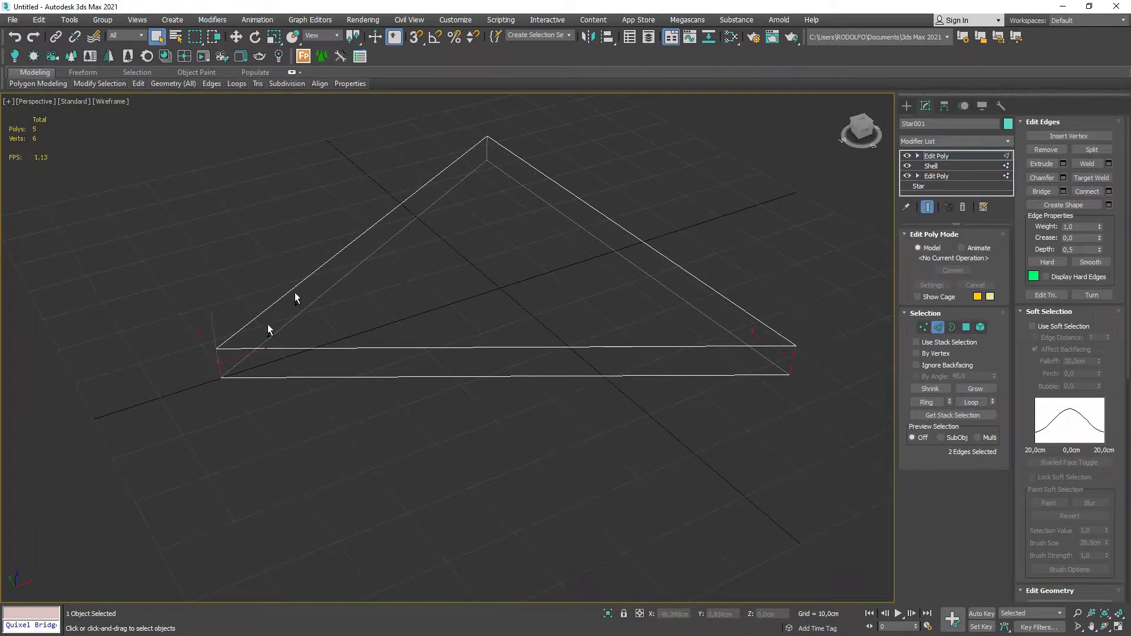
click(1063, 177)
mouse_move(457, 371)
mouse_down()
mouse_move(454, 360)
mouse_move(457, 390)
mouse_up()
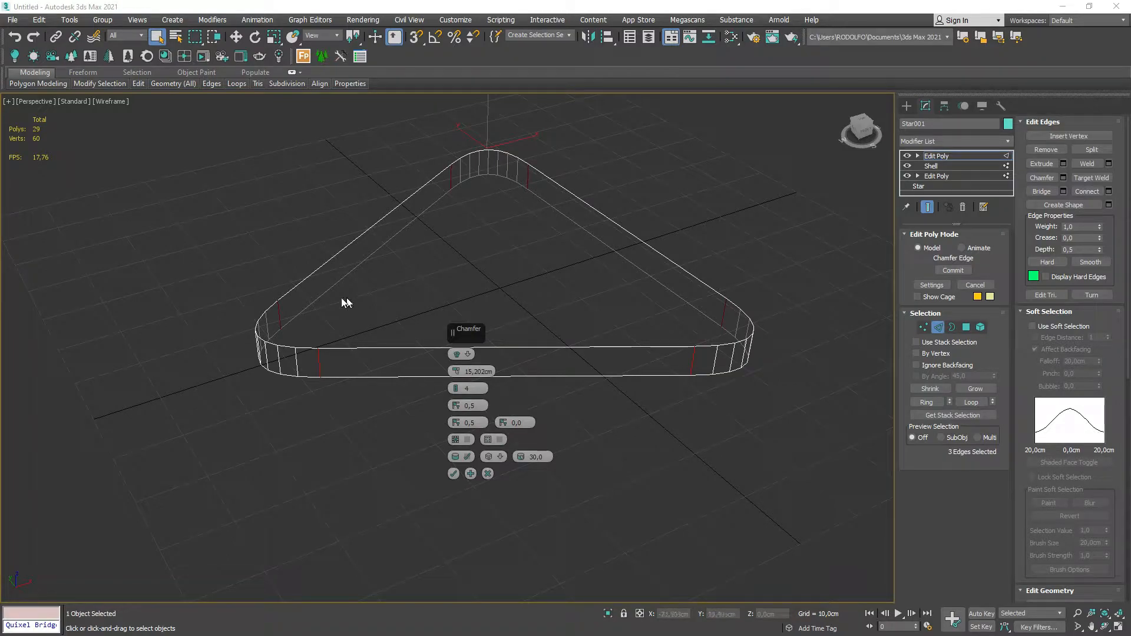
drag(456, 372, 437, 278)
click(453, 474)
scroll(512, 369, down, 4)
alt+middle_drag(512, 369, 522, 375)
click(935, 327)
alt+middle_drag(491, 302, 540, 327)
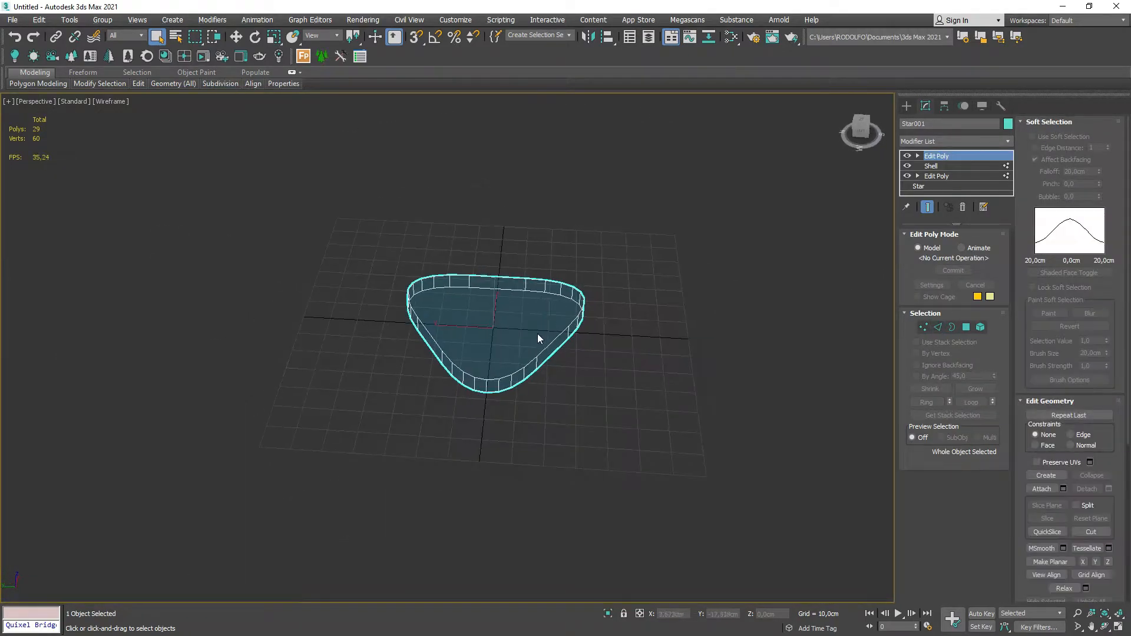
Switch the viewport to Clay shading with edged faces and select the slab's top polygon.
key(3)
scroll(486, 328, up, 4)
key(F3)
key(5)
click(530, 288)
scroll(530, 288, down, 3)
alt+middle_drag(530, 288, 601, 353)
scroll(546, 303, up, 5)
key(3)
key(4)
click(575, 290)
key(F4)
alt+middle_drag(815, 434, 718, 406)
click(124, 102)
click(165, 170)
scroll(369, 292, down, 4)
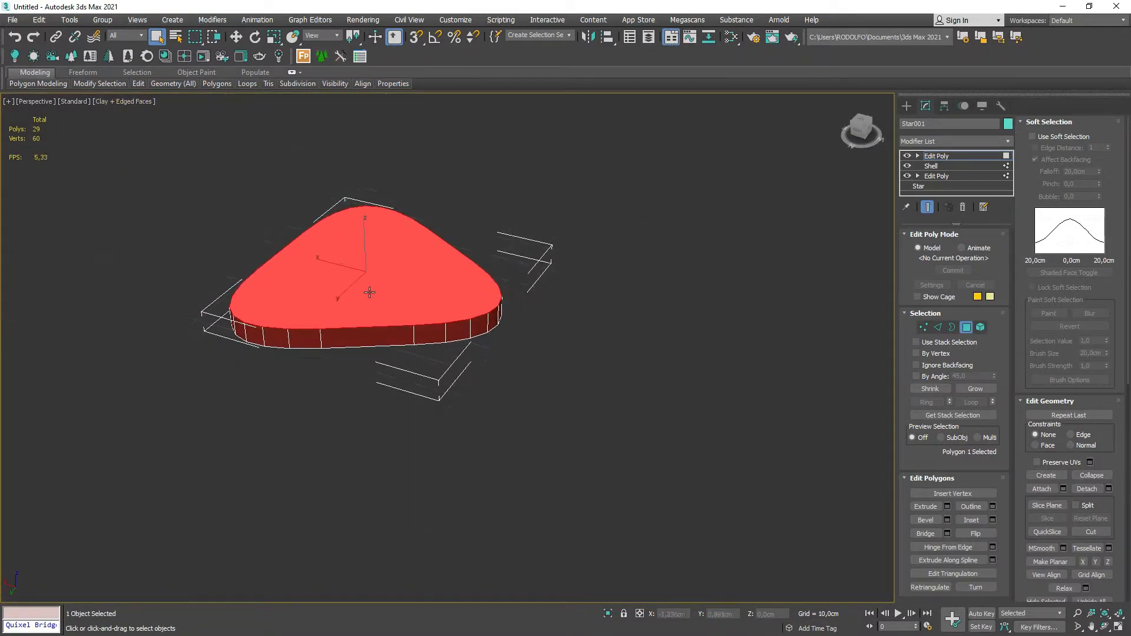
Tessellate the slab's top polygon into triangles radiating from its centre.
middle_drag(619, 359, 652, 371)
scroll(1100, 480, down, 3)
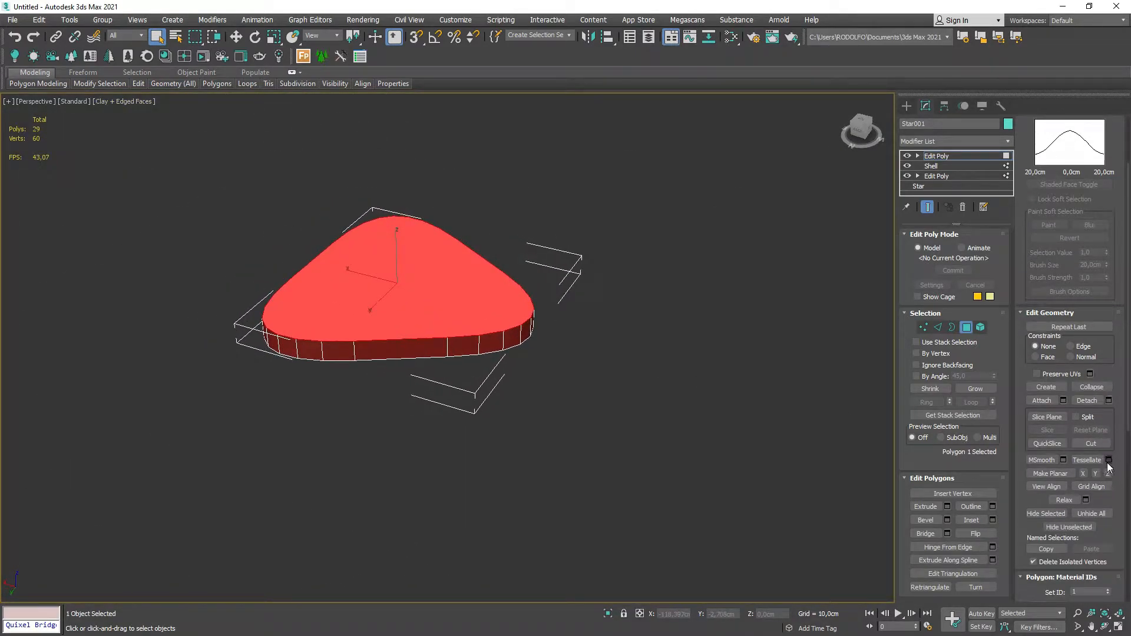
click(1108, 460)
scroll(416, 299, up, 2)
click(456, 354)
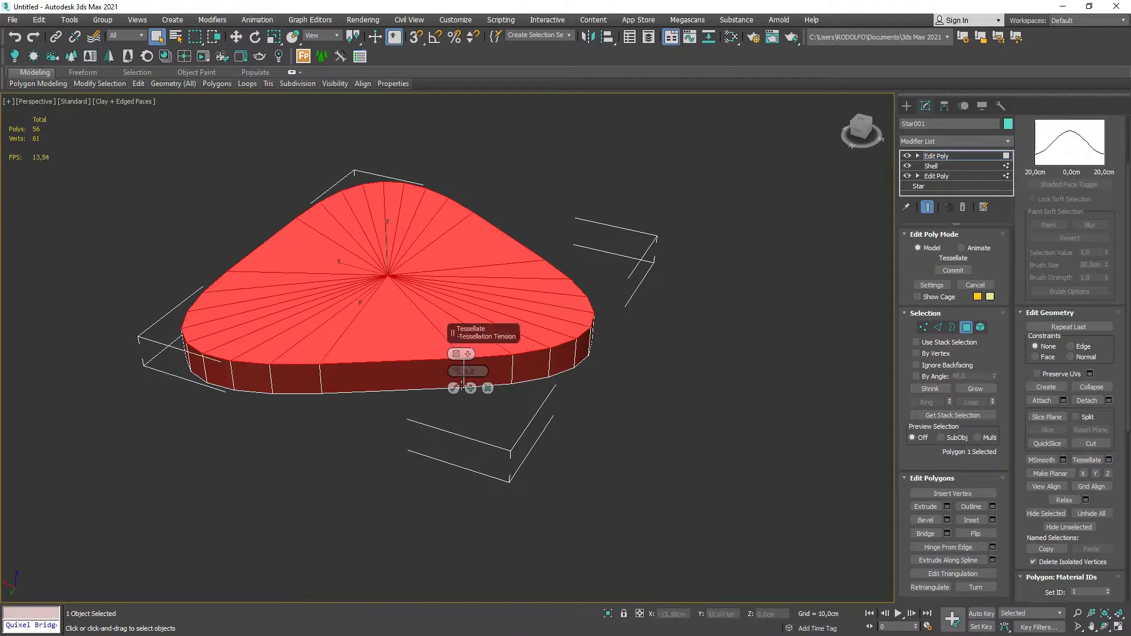
click(453, 388)
Tessellate the slab's bottom polygon into triangles radiating from its centre.
scroll(486, 357, down, 2)
alt+middle_drag(487, 357, 429, 240)
click(418, 262)
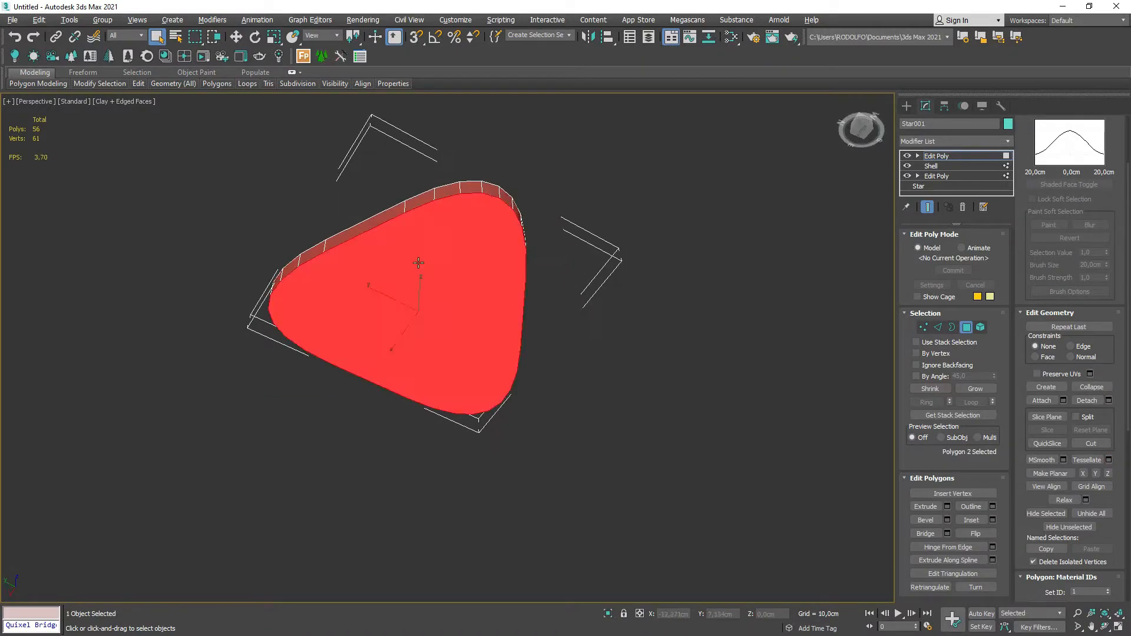
click(1108, 460)
click(453, 389)
alt+middle_drag(451, 368, 431, 444)
Chamfer the slab's top and bottom rim edge loops by about 0.985 cm with 2 segments.
key(2)
scroll(481, 341, up, 4)
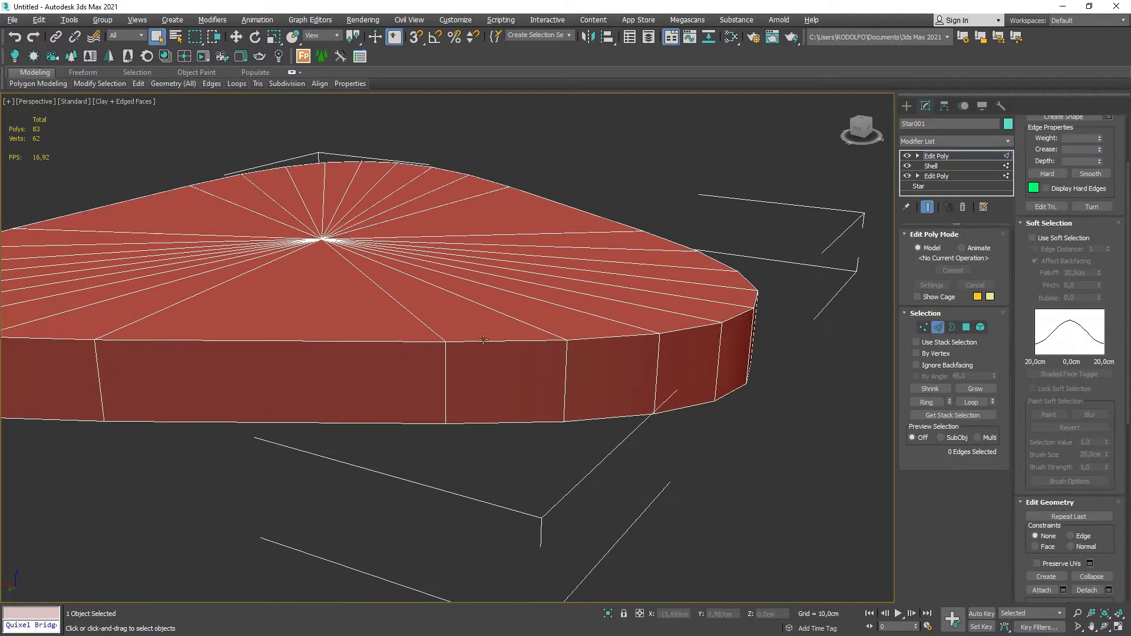
double_click(512, 341)
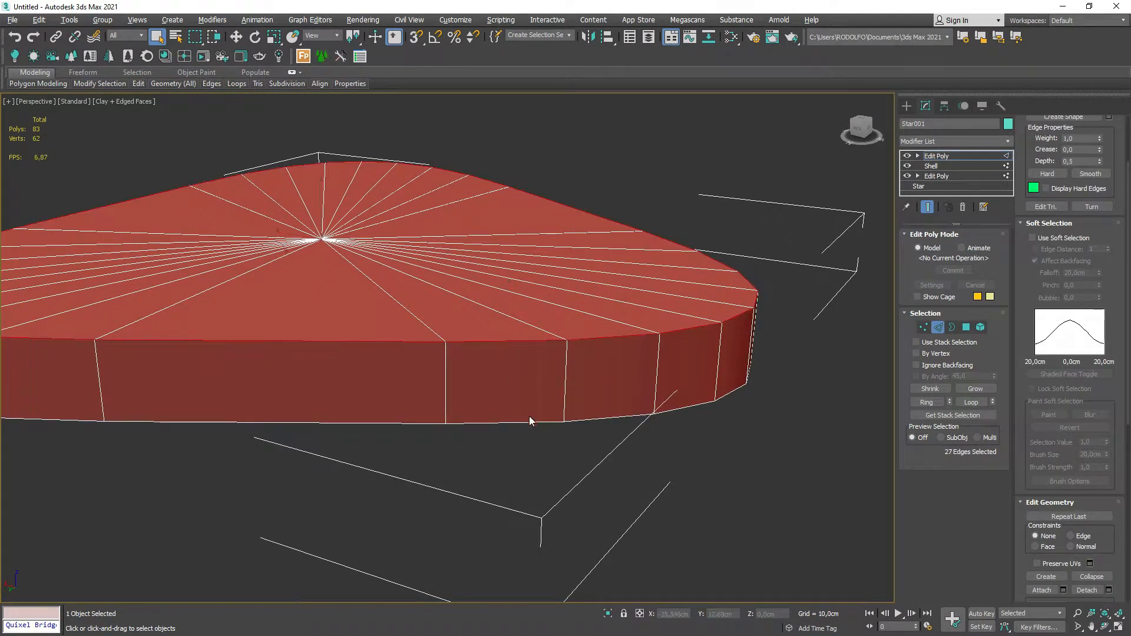
ctrl+double_click(532, 421)
scroll(532, 421, down, 3)
mouse_move(533, 396)
alt+middle_down()
mouse_move(528, 449)
mouse_move(529, 377)
mouse_move(529, 411)
alt+middle_up()
scroll(529, 411, up, 2)
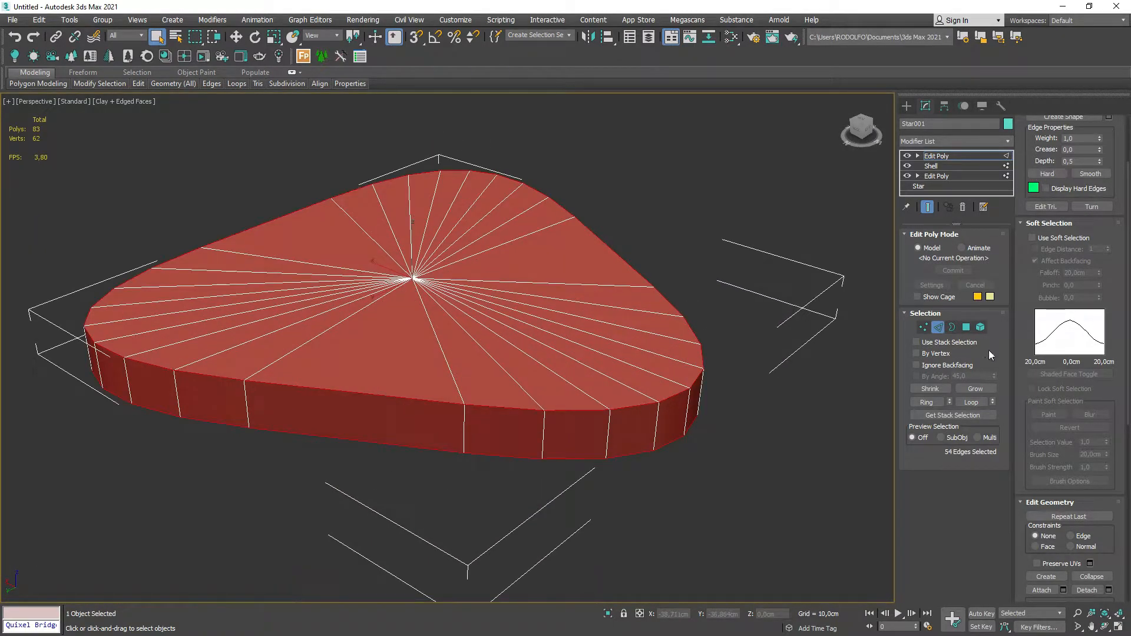
scroll(1030, 450, down, 3)
scroll(1073, 561, down, 8)
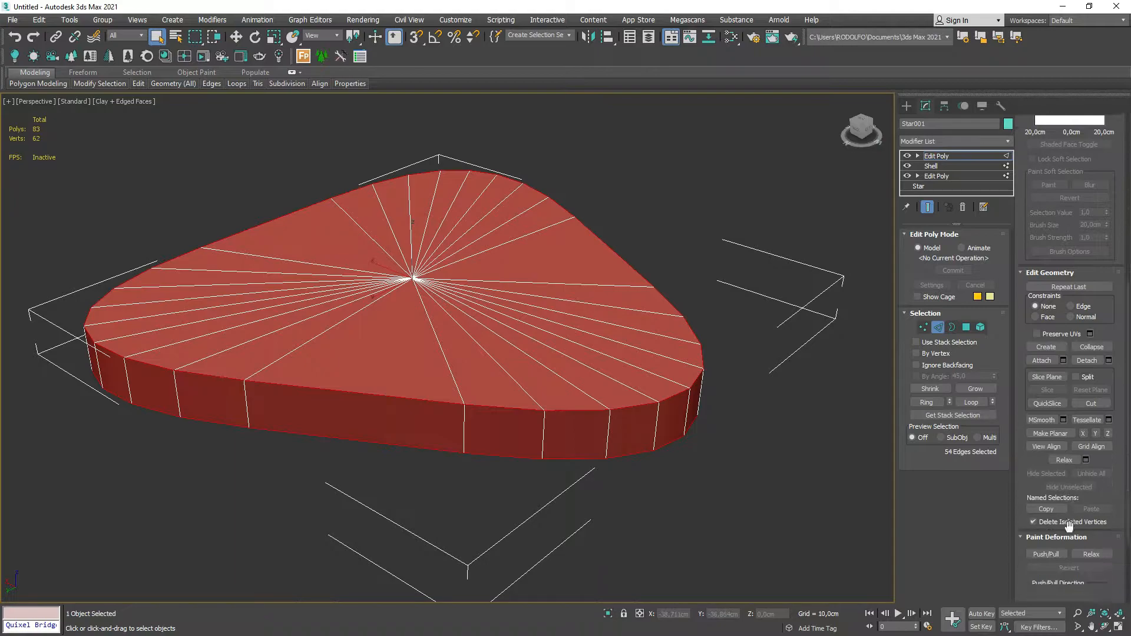
scroll(1082, 471, up, 14)
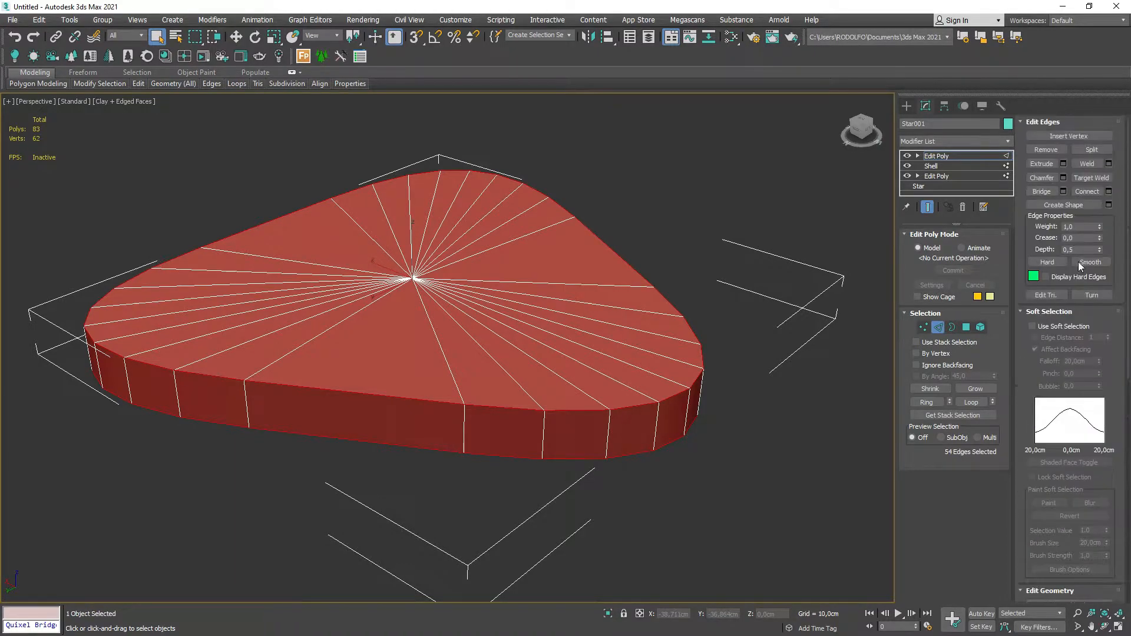
click(1058, 314)
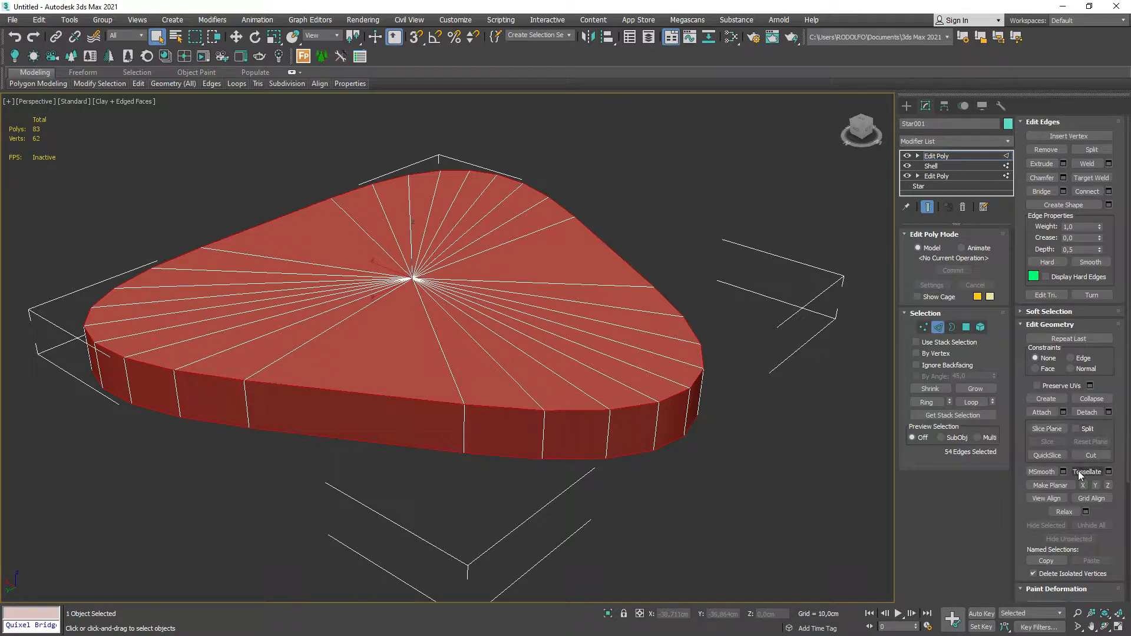
click(1062, 177)
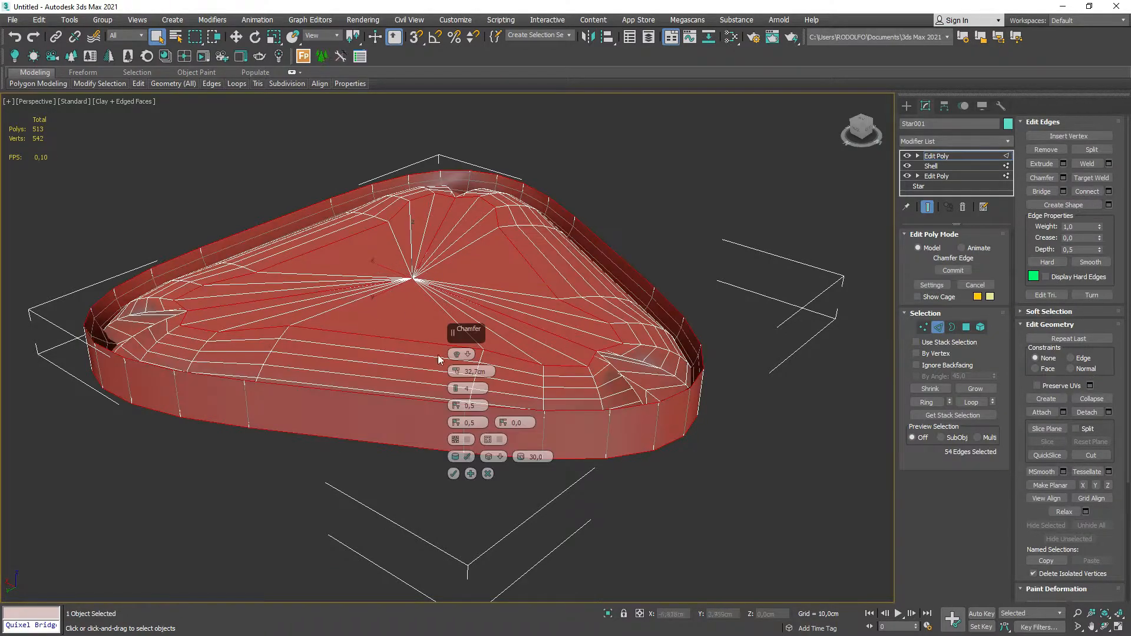
drag(455, 371, 478, 542)
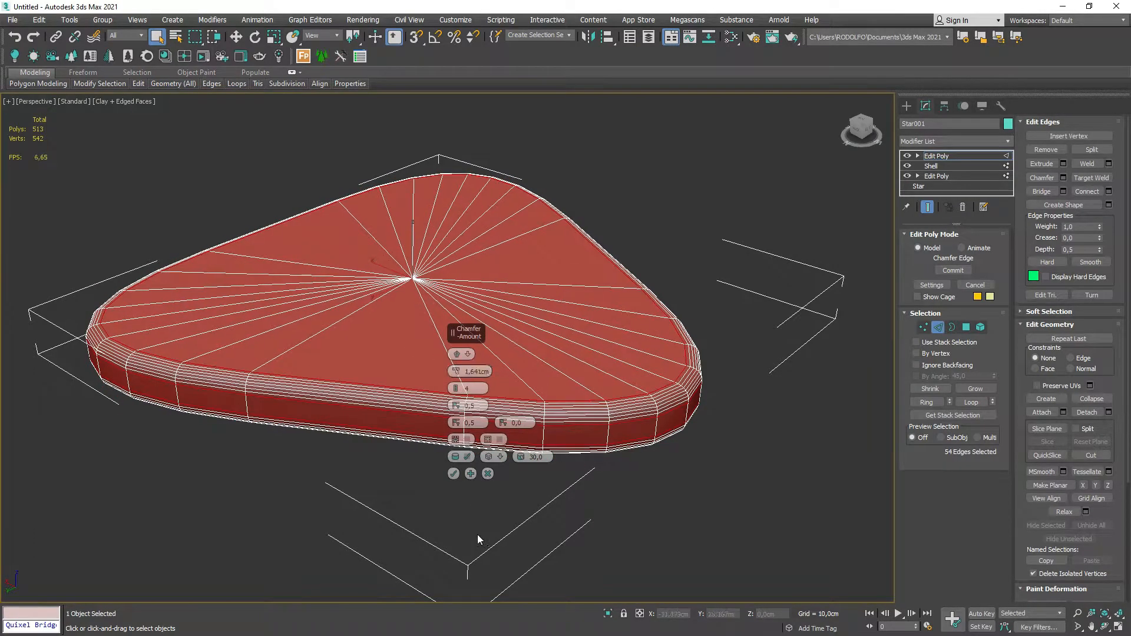
click(456, 392)
click(457, 392)
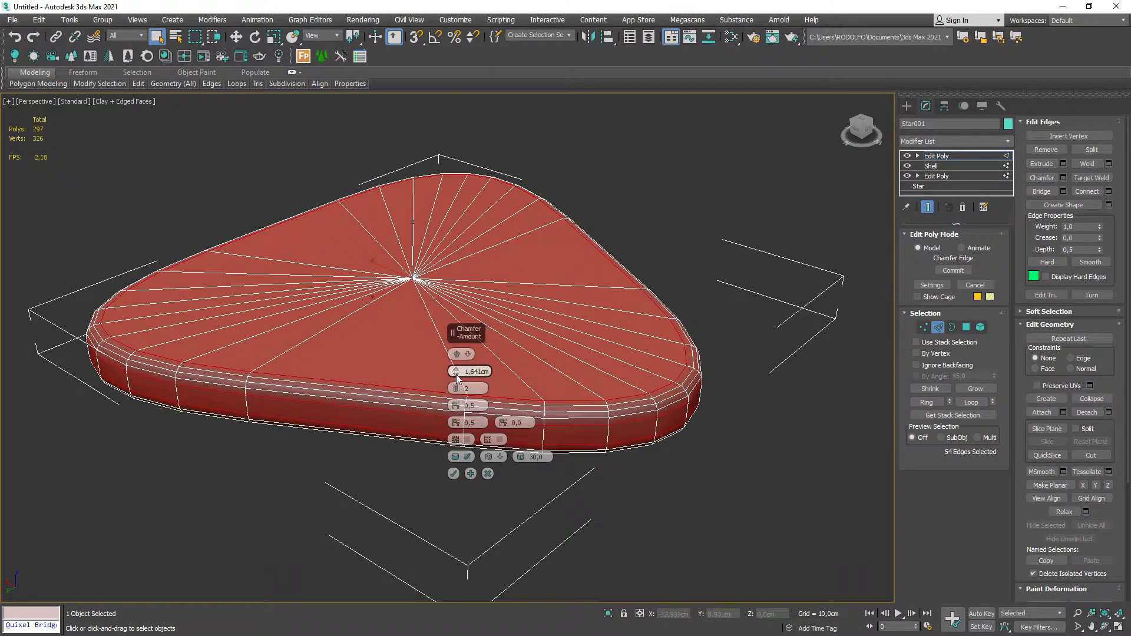
drag(457, 376, 449, 459)
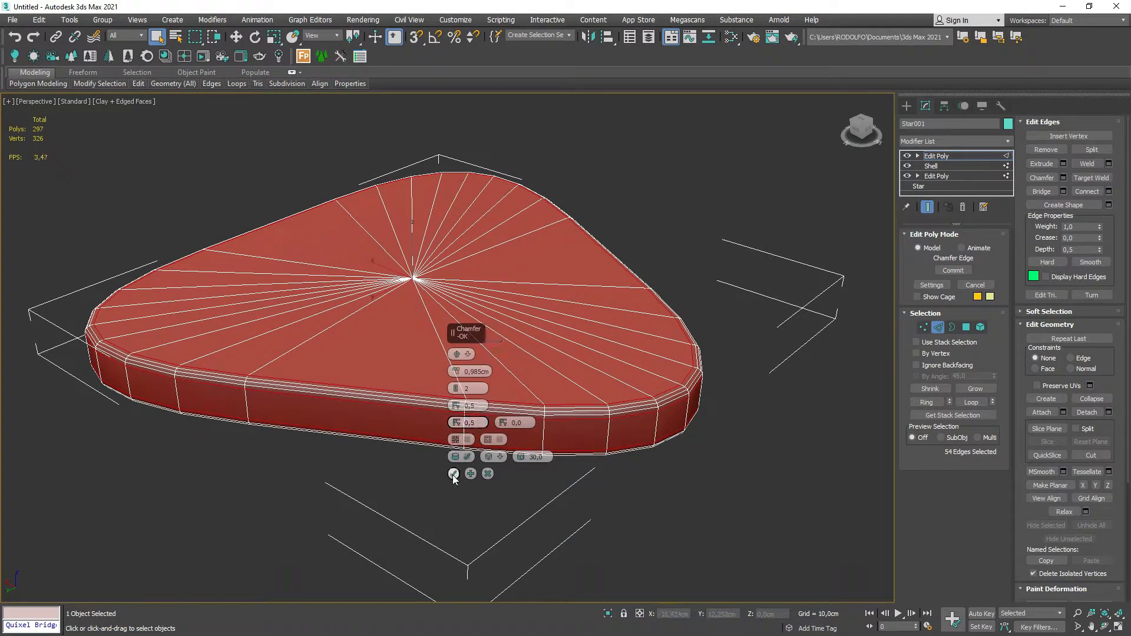
click(453, 474)
click(936, 327)
click(1006, 141)
key(t)
click(948, 394)
key(F4)
scroll(555, 323, down, 3)
alt+middle_drag(556, 323, 577, 313)
right_click(952, 154)
click(980, 171)
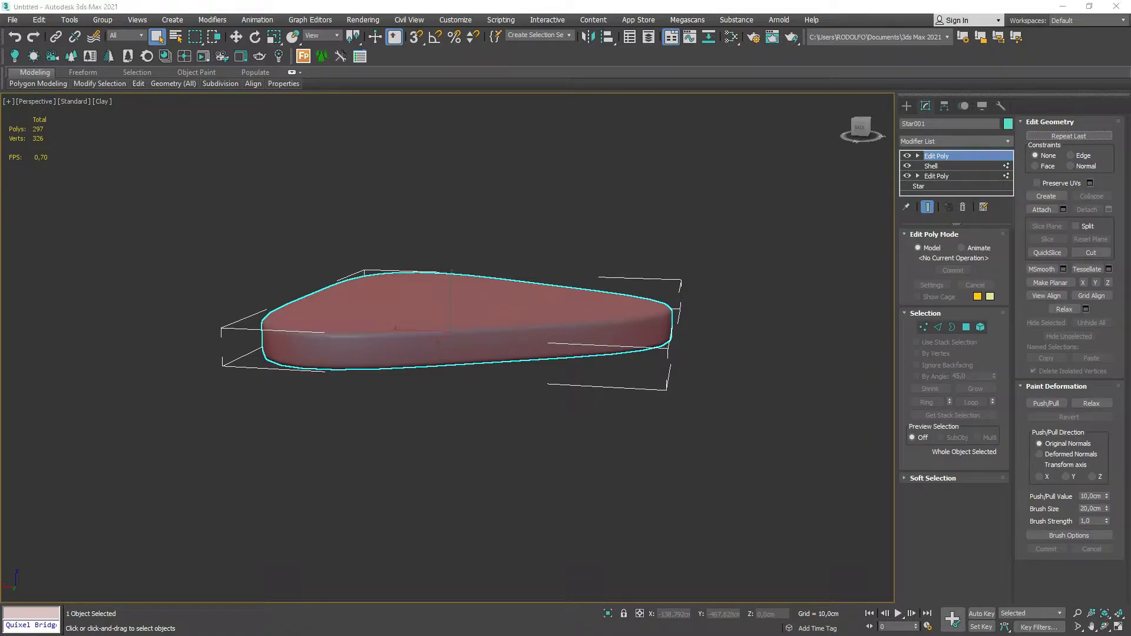
Switch to the top view and draw a reference box across the middle of the triangular slab.
middle_drag(533, 252, 532, 266)
key(F4)
key(t)
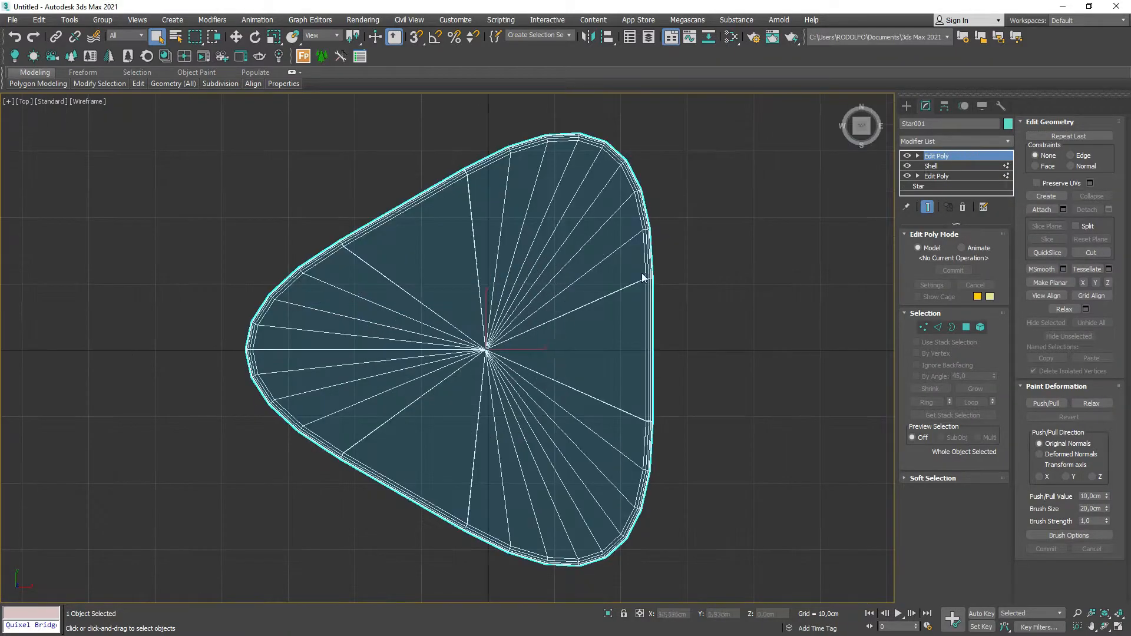
click(905, 111)
scroll(537, 325, down, 4)
key(w)
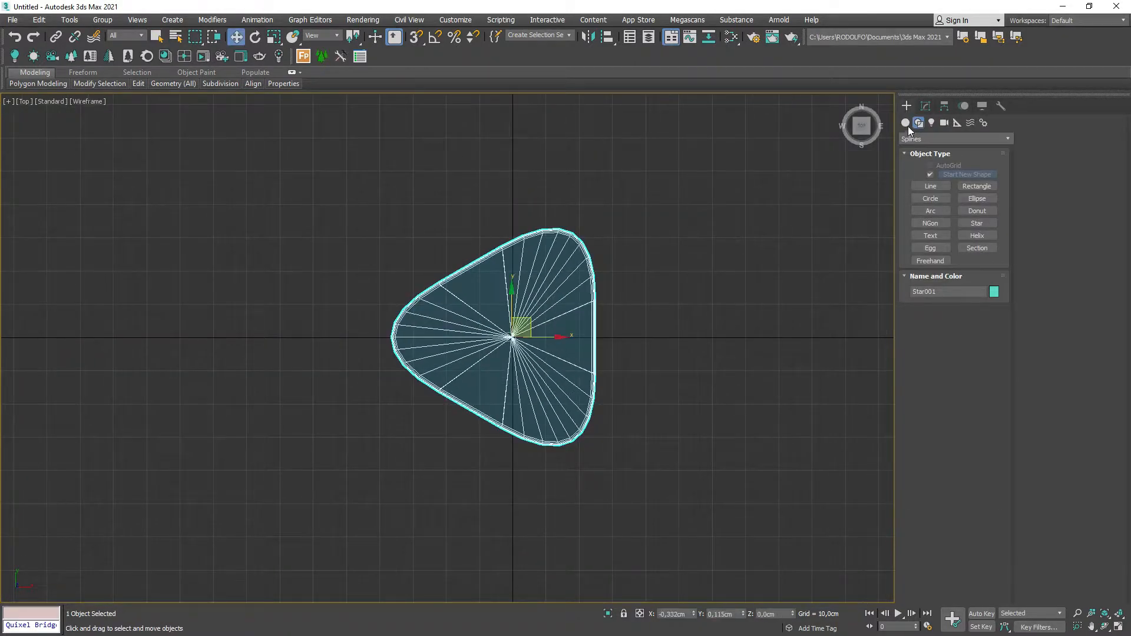
click(905, 123)
click(930, 177)
drag(604, 329, 428, 376)
click(434, 366)
key(w)
Move the slab to about X 5.4 cm, Y -5.3 cm and scale it down to the reference box's width.
click(512, 337)
scroll(511, 338, up, 4)
drag(510, 337, 551, 372)
key(r)
key(w)
scroll(781, 320, up, 6)
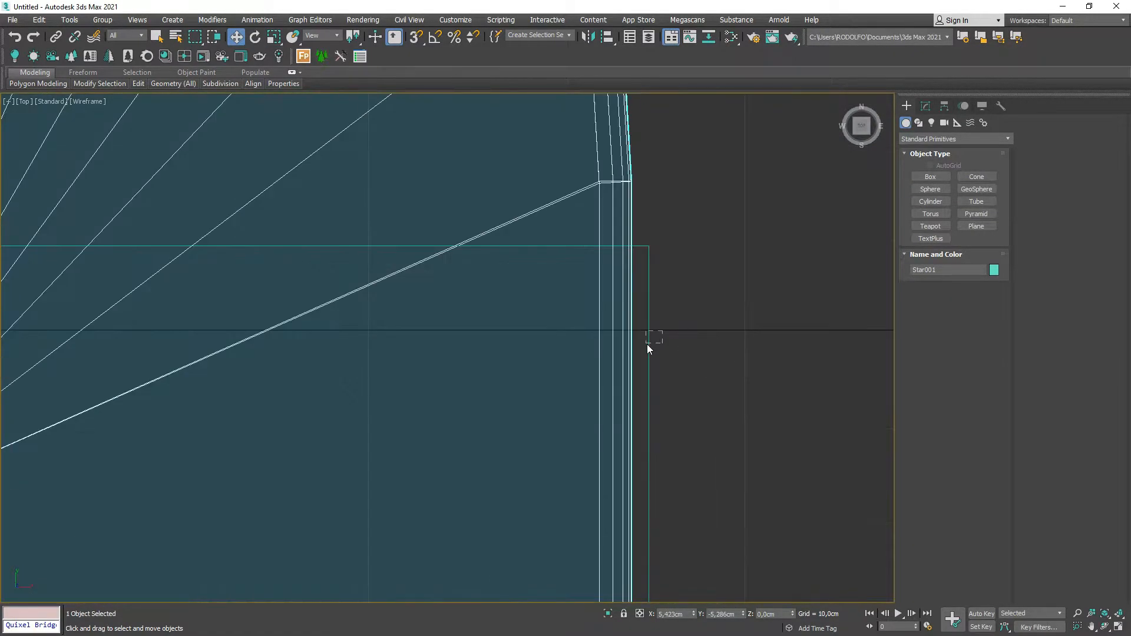
Create a cylinder inside the slab's upper-right corner in the top view, about 2.3 cm in radius and 10.5 cm high, and check it from the front.
scroll(646, 344, down, 6)
click(930, 202)
middle_drag(502, 294, 523, 282)
drag(610, 226, 629, 231)
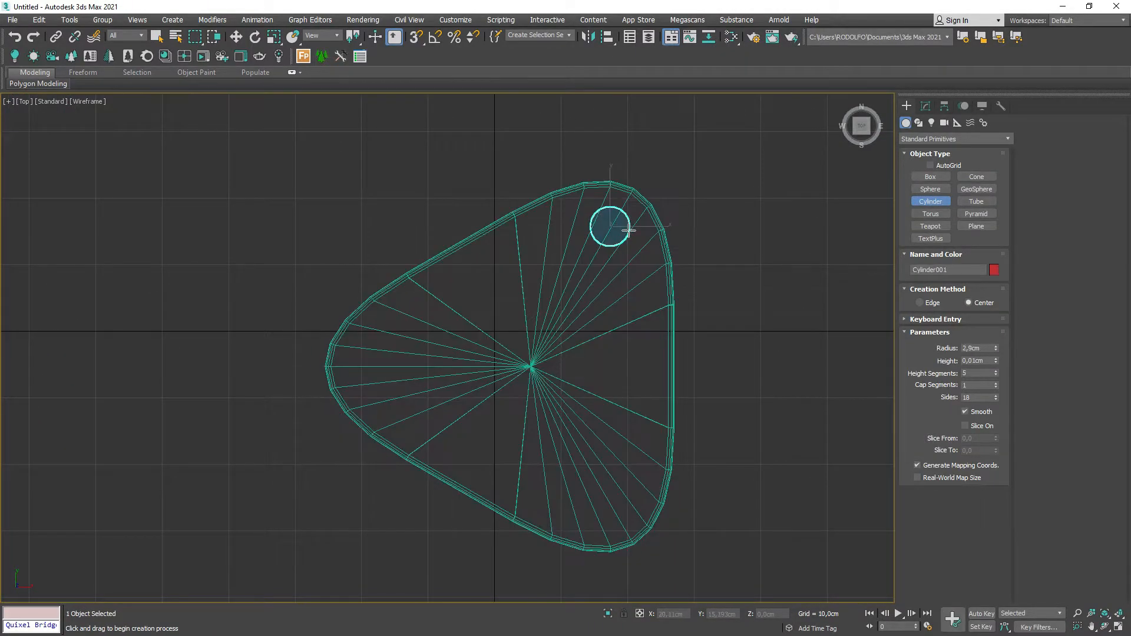
click(639, 149)
key(f)
scroll(484, 330, up, 8)
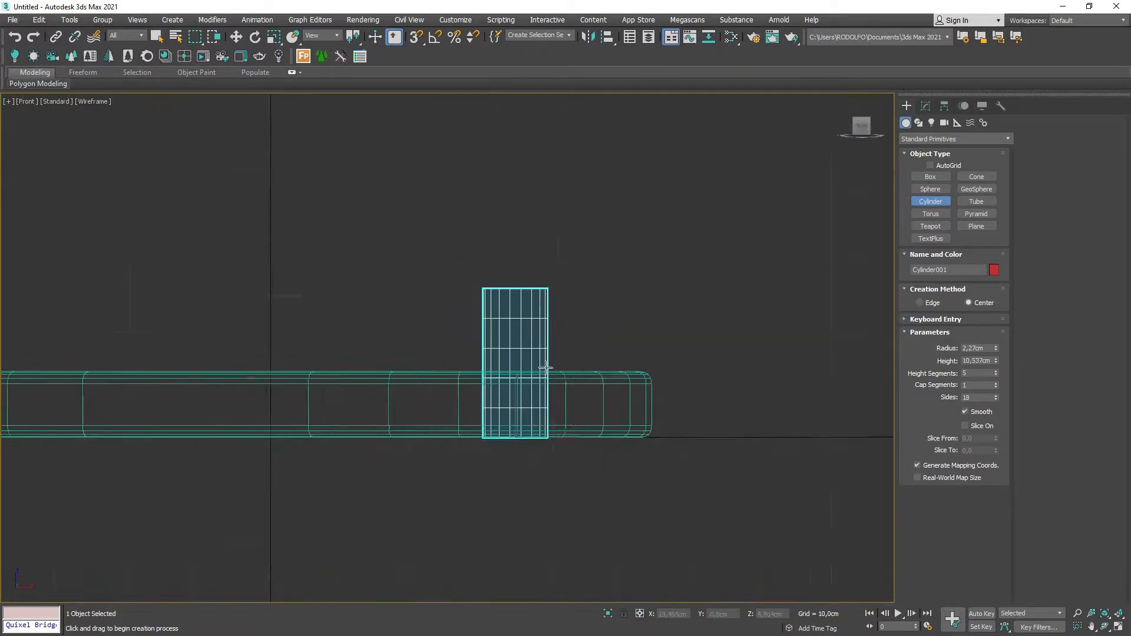
Raise the triangular slab straight up in the front view, well above the cylinder.
scroll(545, 368, down, 9)
key(w)
click(578, 355)
click(508, 372)
drag(518, 341, 544, 203)
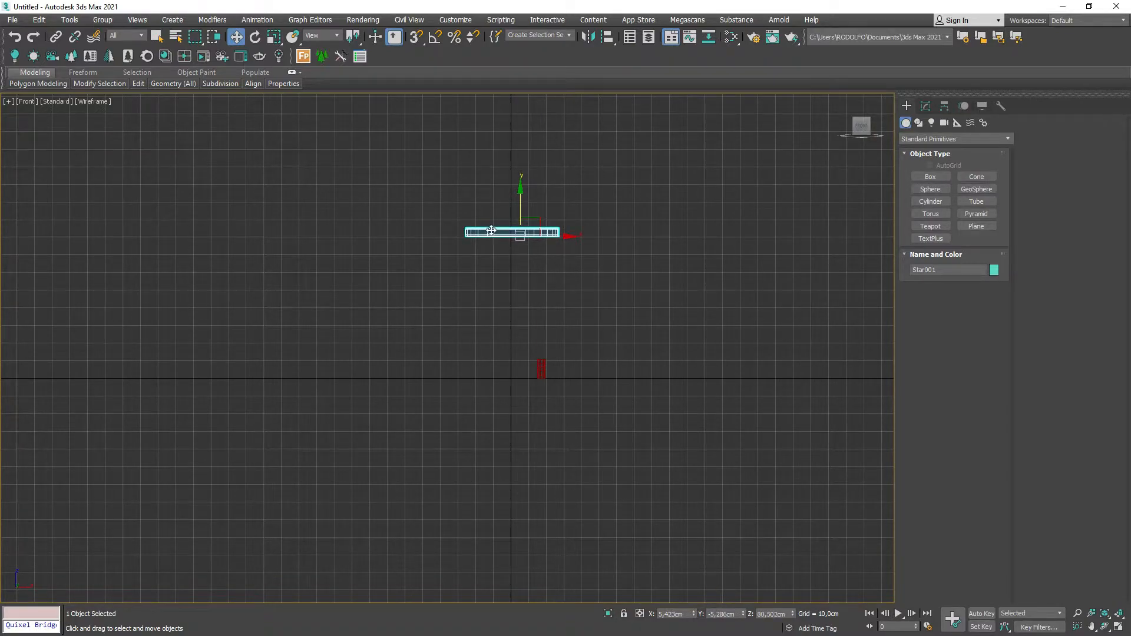
scroll(530, 338, up, 3)
middle_drag(534, 265, 517, 360)
drag(496, 198, 497, 177)
Set the cylinder's radius to about 1.68 cm and its height to about 87.56 cm to reach the slab's underside.
drag(480, 585, 488, 566)
click(925, 106)
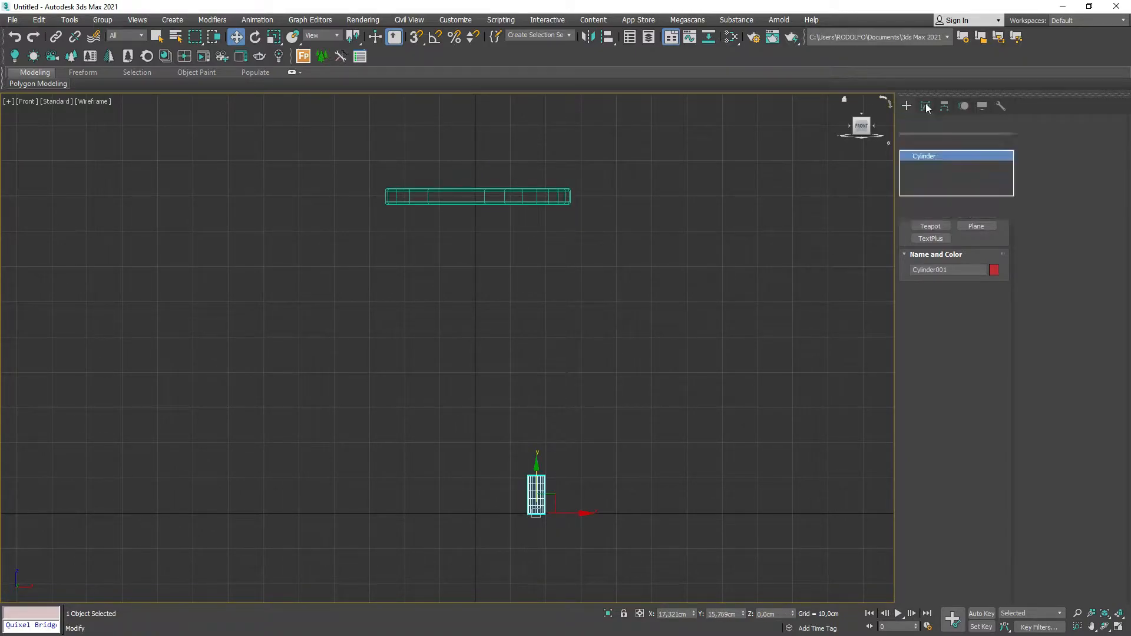
drag(995, 264, 873, 474)
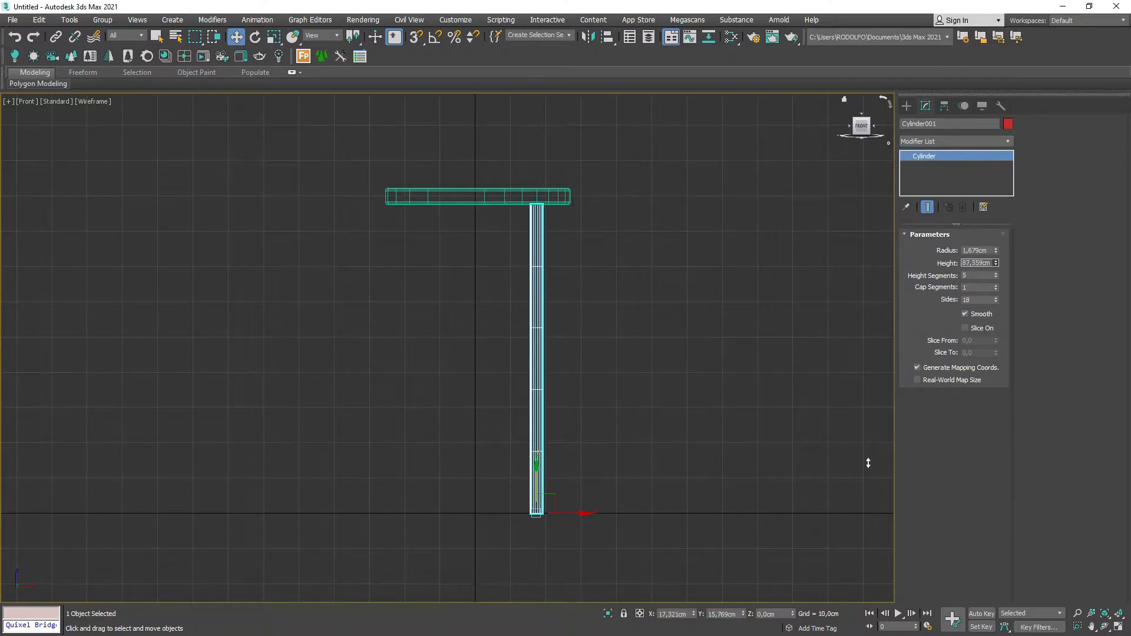
Show the model shaded with edged faces and reduce the cylinder's height segments to 1.
alt+middle_drag(538, 285, 524, 316)
key(F3)
scroll(543, 348, down, 3)
alt+middle_drag(562, 383, 542, 365)
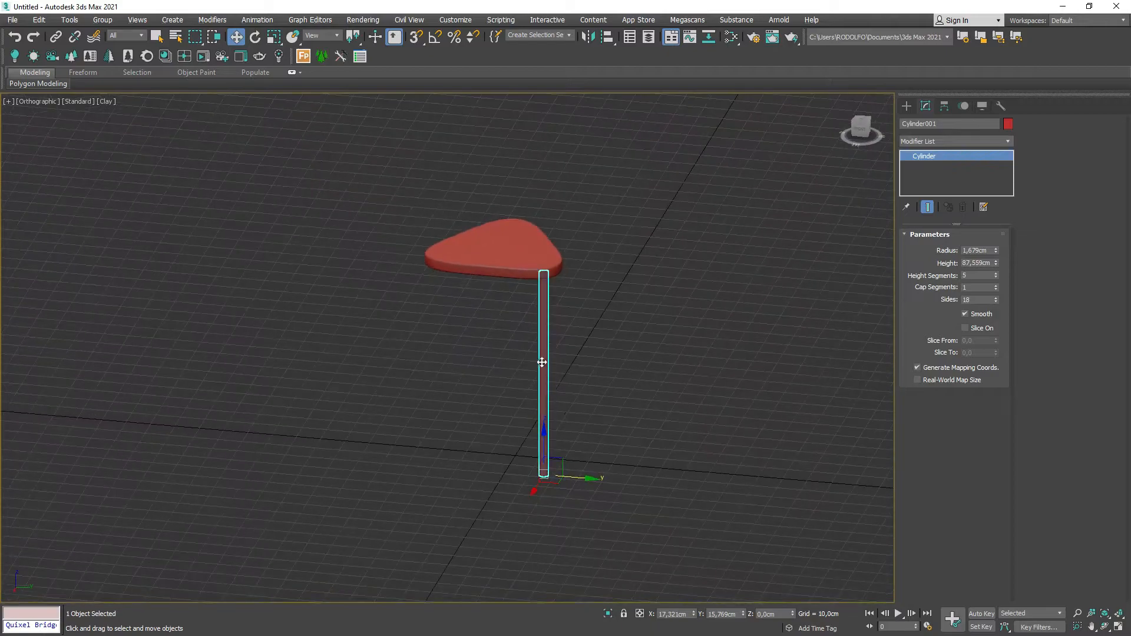
scroll(542, 358, up, 2)
key(F4)
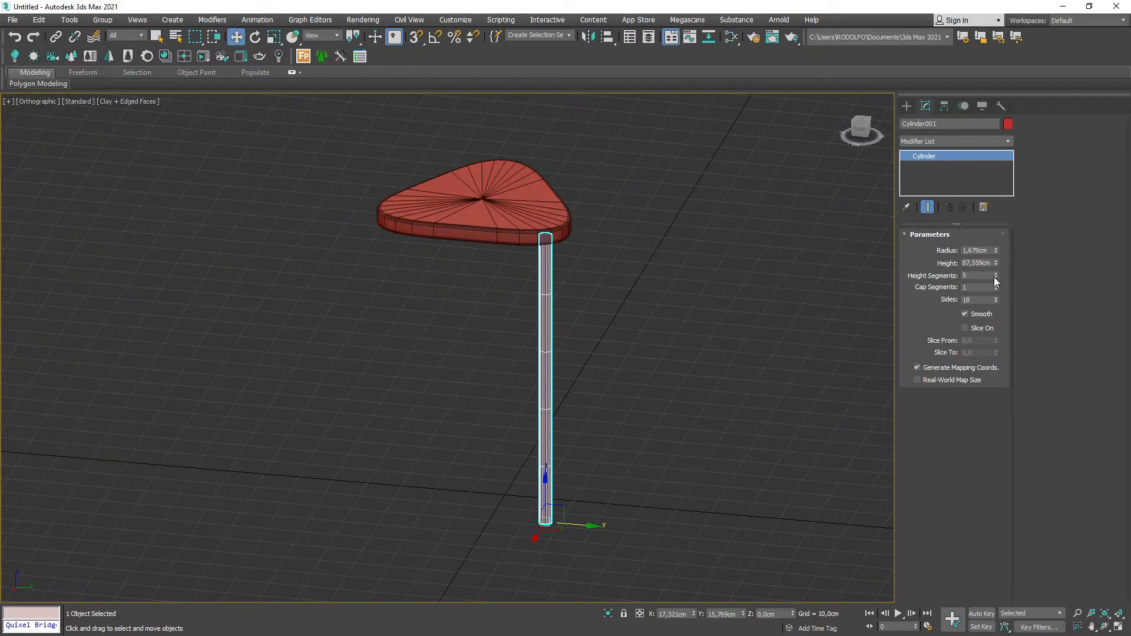
alt+middle_drag(628, 374, 557, 310)
scroll(538, 469, up, 6)
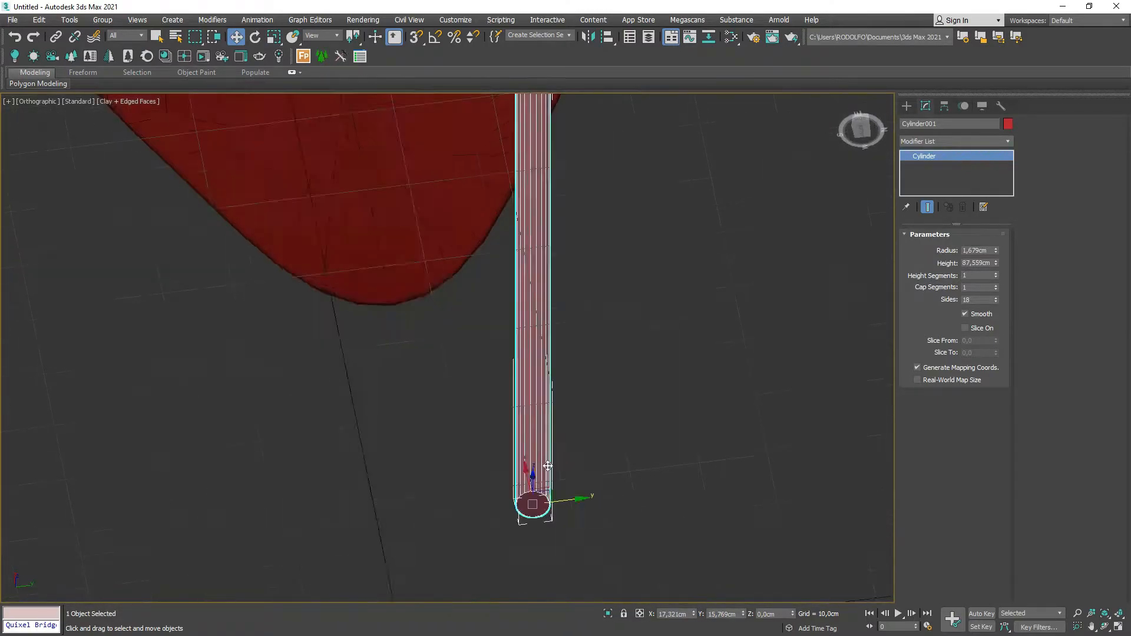
alt+middle_drag(522, 421, 528, 388)
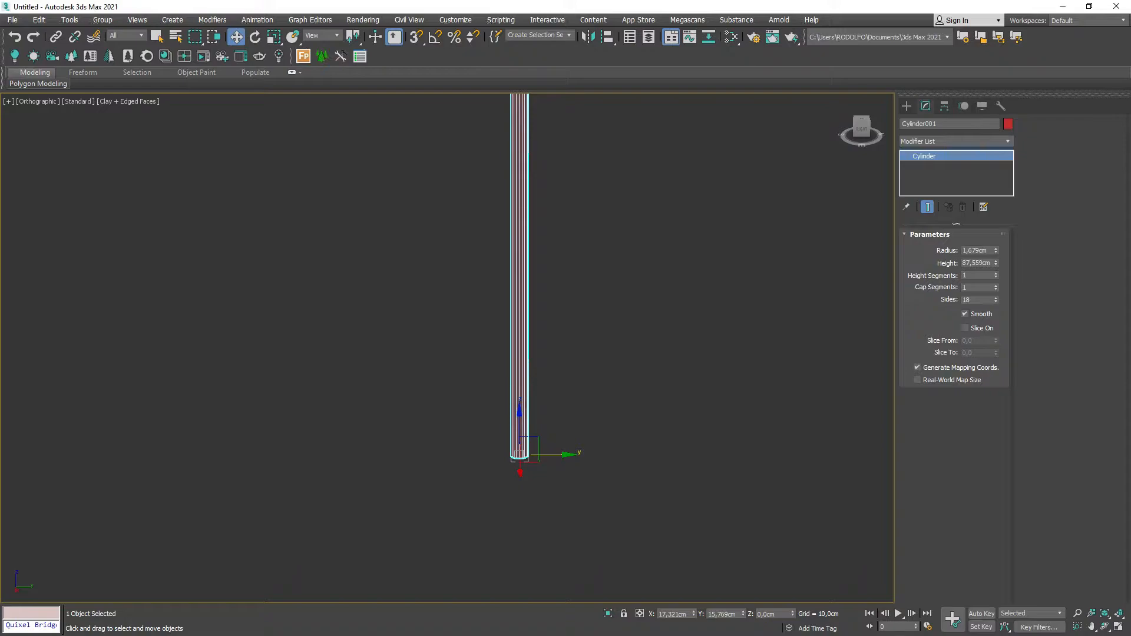
scroll(538, 470, up, 5)
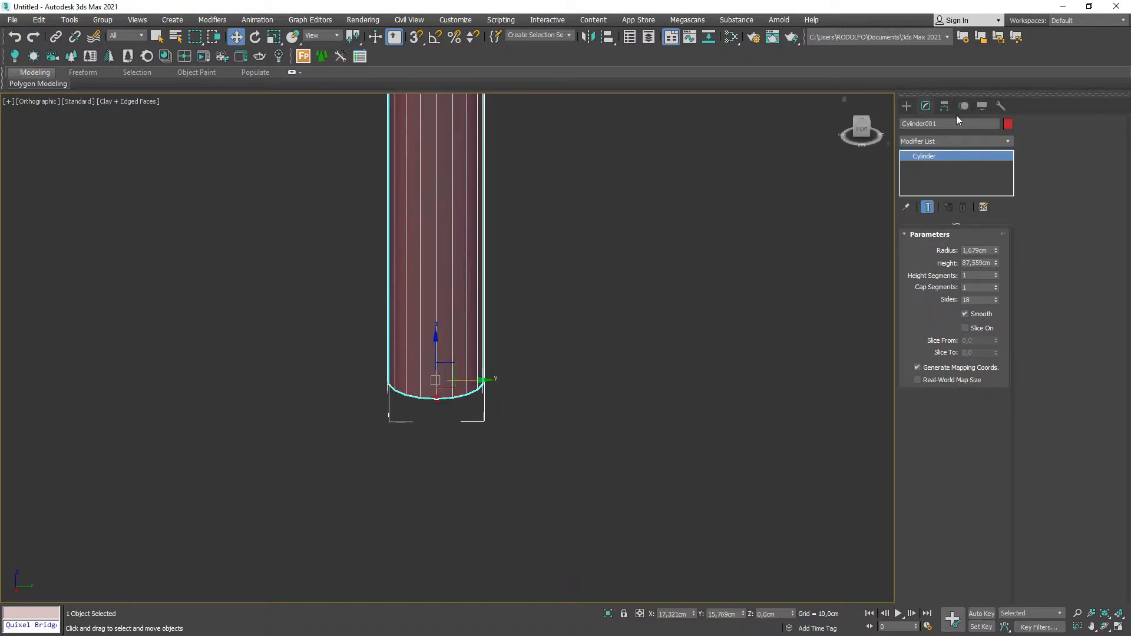
Add an Edit Poly modifier to the cylinder and remove its bottom cap polygon.
click(1007, 141)
click(925, 181)
key(f)
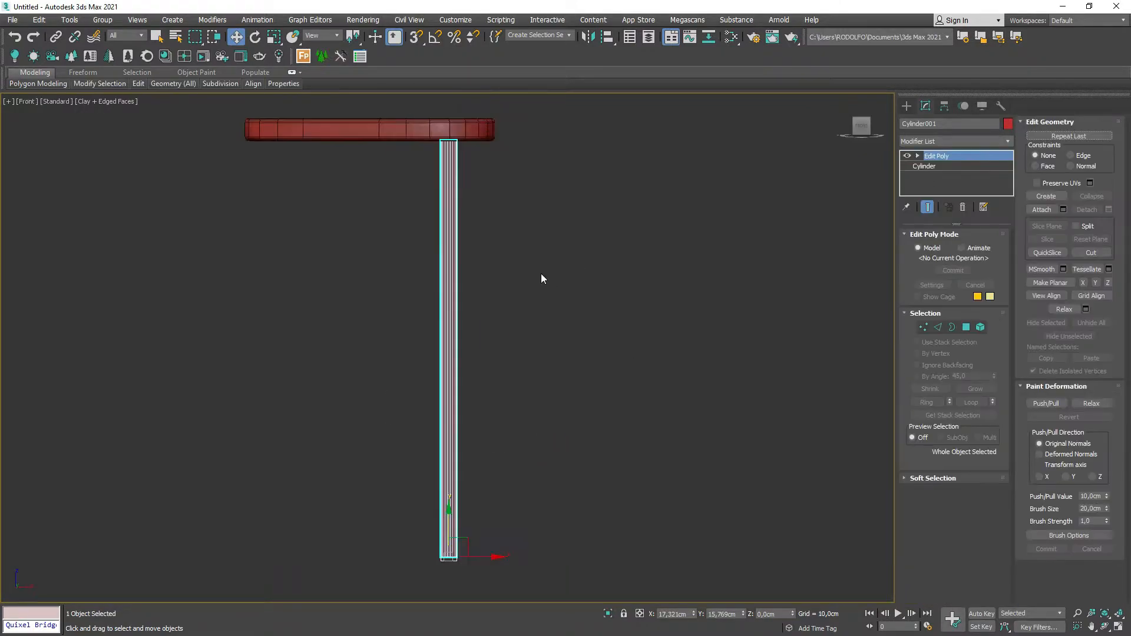
key(4)
middle_drag(473, 550, 536, 354)
scroll(522, 331, up, 4)
drag(575, 278, 450, 329)
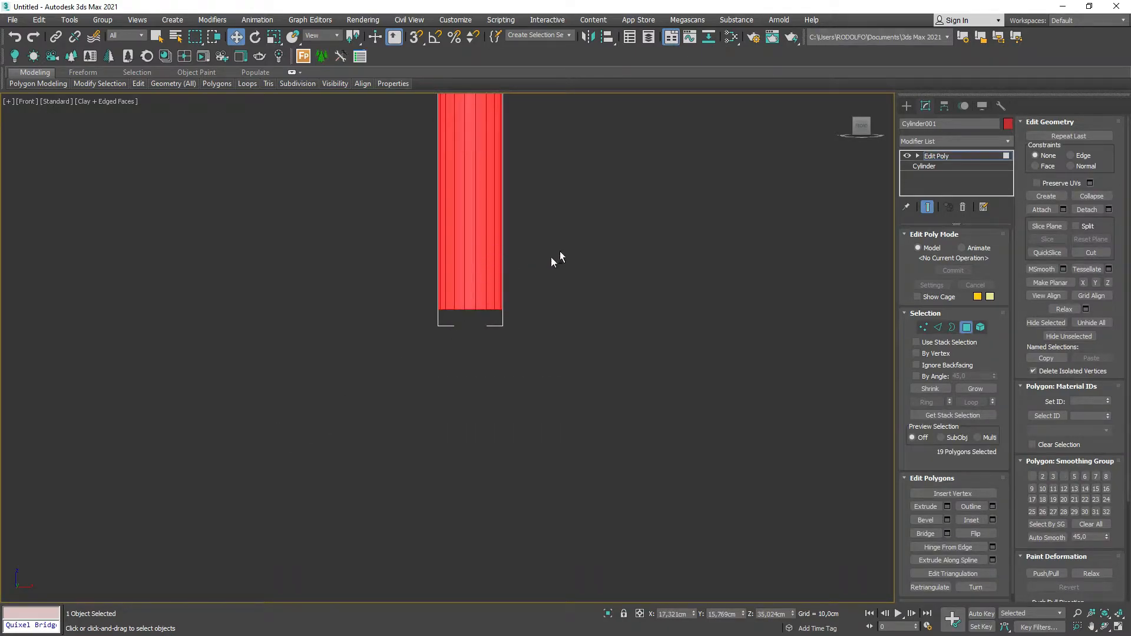
Extend the leg's open bottom border with repeated moved and scaled edge copies to form a narrow groove and a rounded foot.
key(3)
scroll(471, 268, up, 3)
click(521, 393)
scroll(522, 415, up, 1)
key(r)
scroll(440, 383, up, 2)
drag(445, 393, 447, 520)
key(w)
key(r)
key(w)
key(r)
key(w)
key(r)
scroll(443, 452, down, 3)
scroll(442, 454, up, 2)
key(w)
shift+drag(442, 450, 456, 540)
key(r)
alt+middle_drag(468, 422, 463, 466)
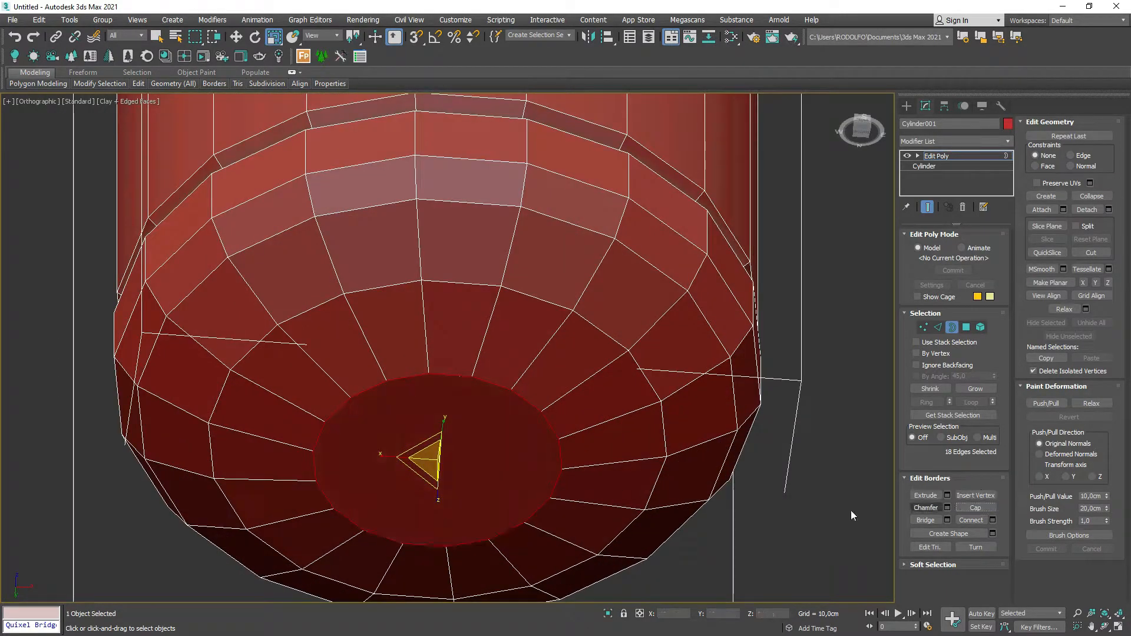
Cap the open border under the foot and tessellate the new cap polygon.
key(4)
click(455, 418)
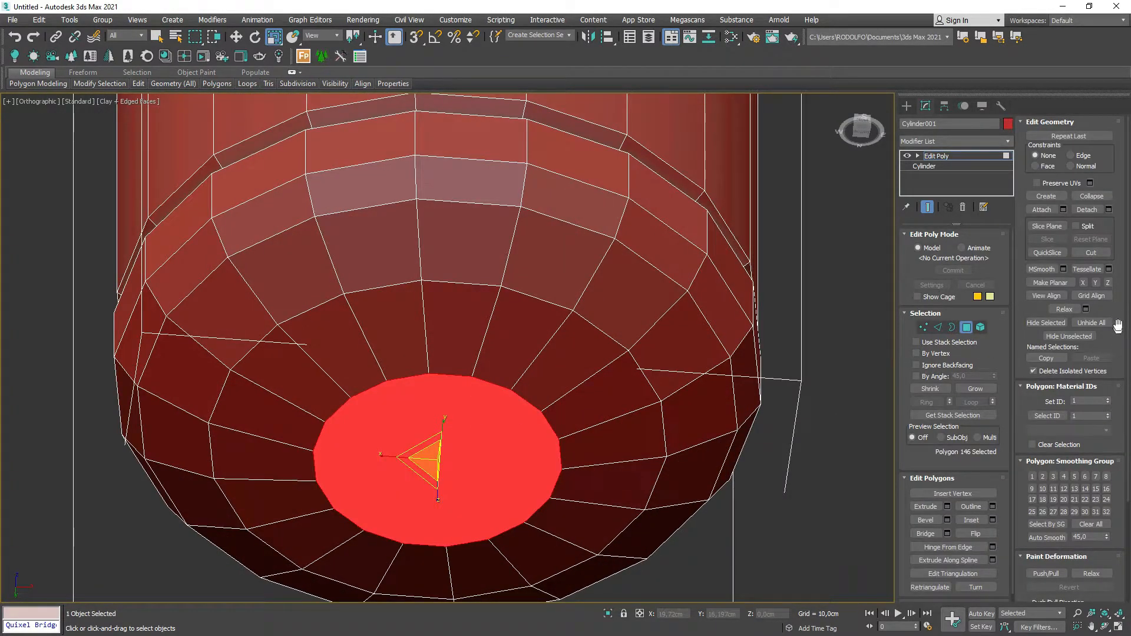
click(1108, 269)
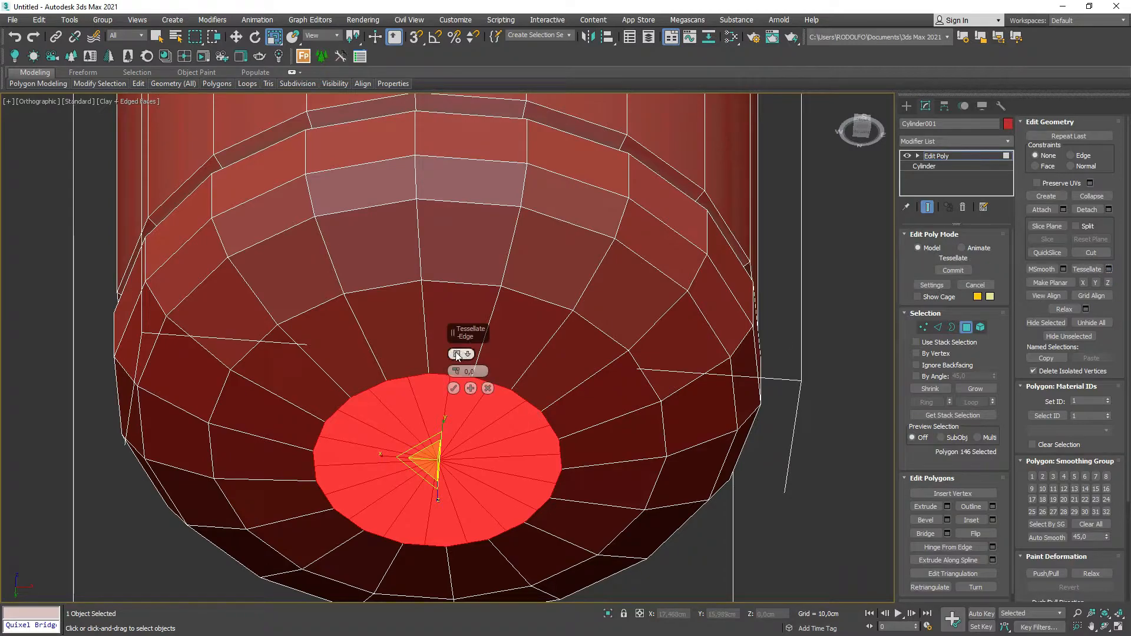
click(454, 388)
scroll(457, 397, down, 5)
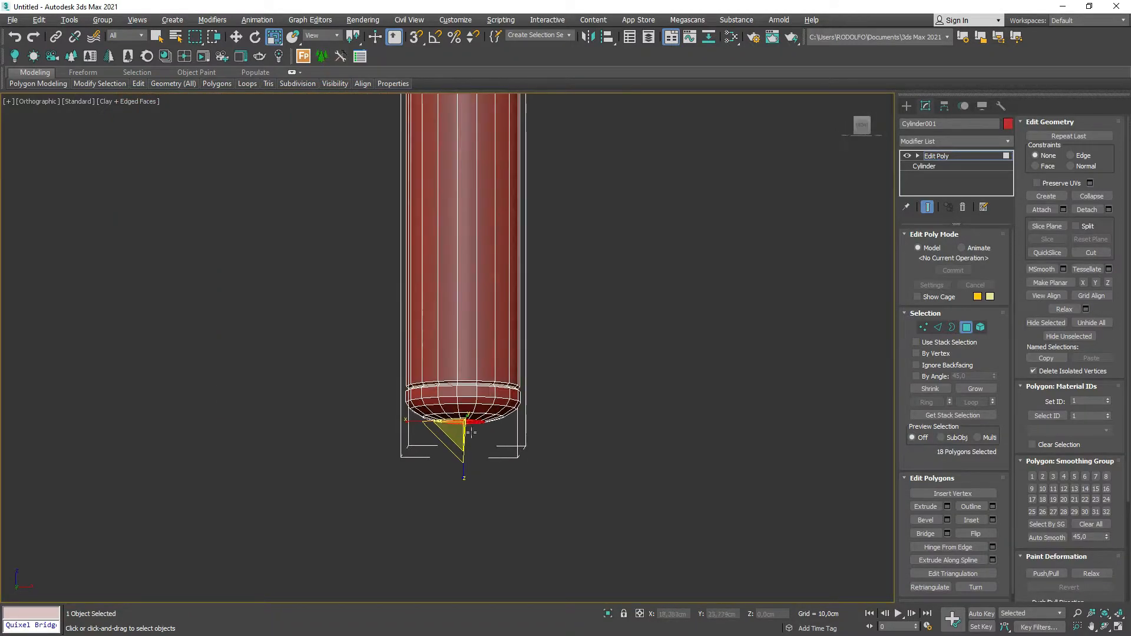
scroll(471, 431, up, 5)
Preview the leg's foot with a TurboSmooth modifier and delete the modifier again.
click(964, 326)
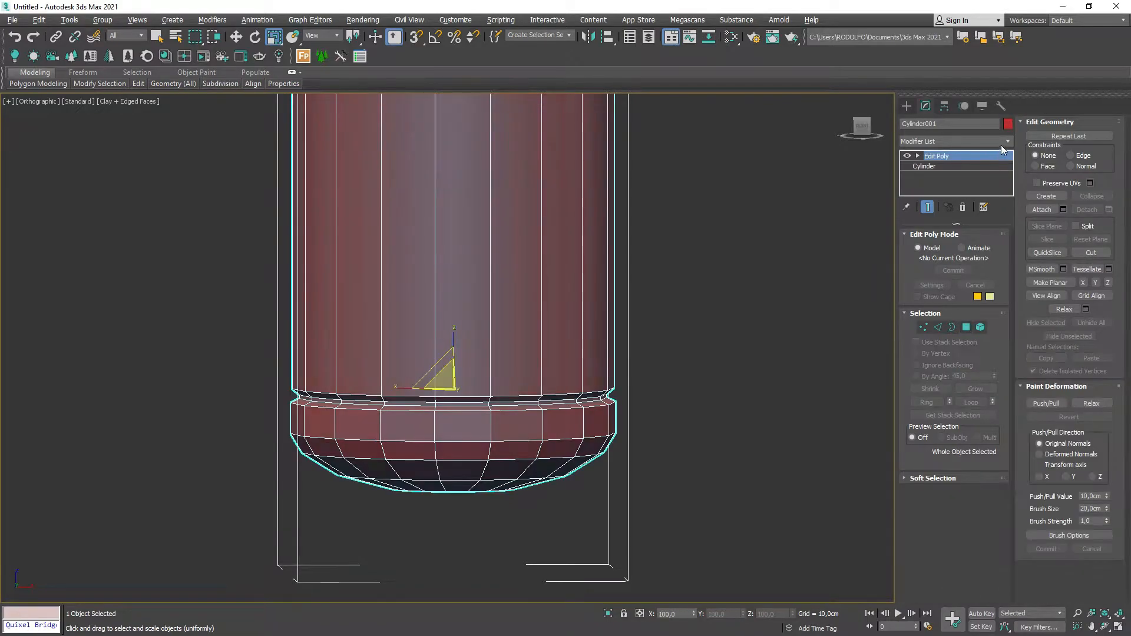
click(1002, 145)
click(939, 396)
key(F4)
scroll(550, 439, up, 3)
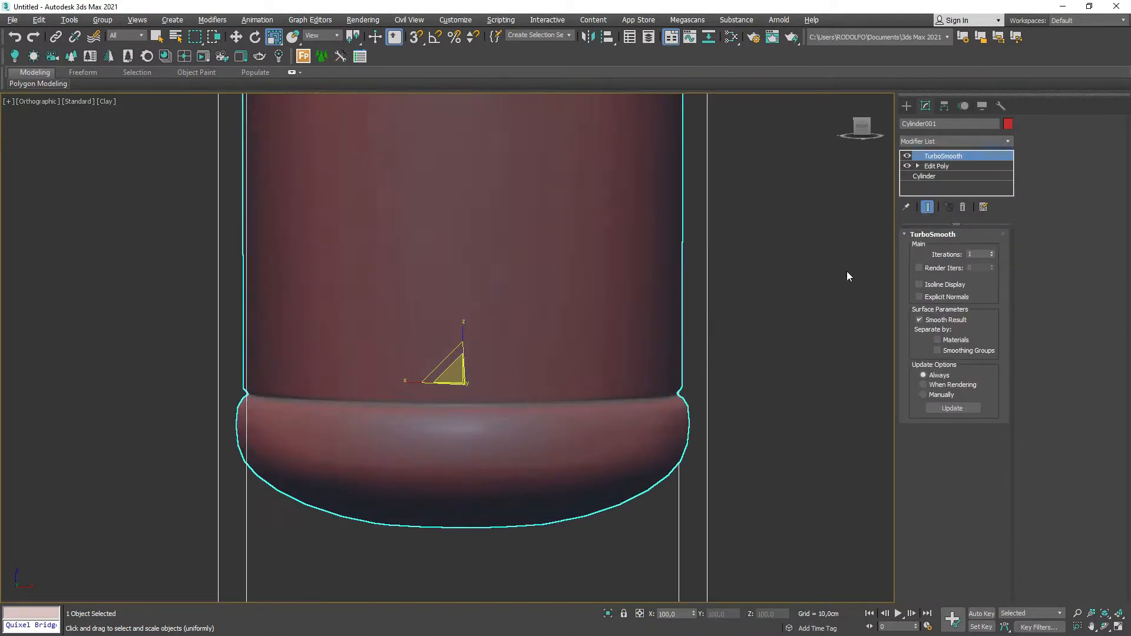
scroll(548, 417, down, 6)
right_click(947, 158)
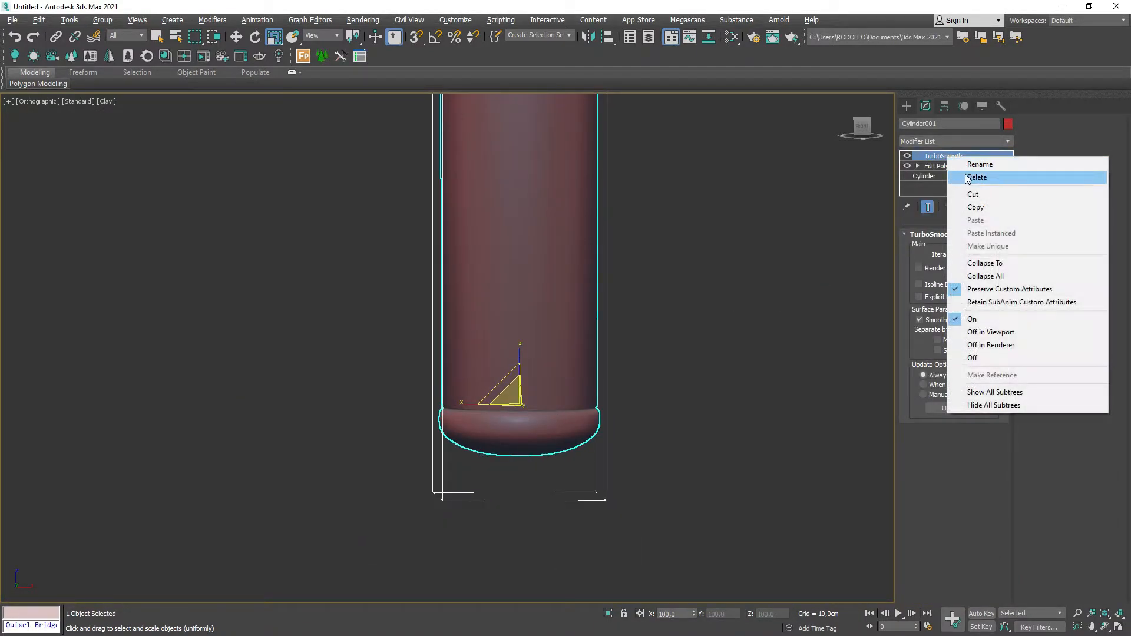
click(966, 175)
Scale the foot's vertices slightly narrower and raise them a little to tighten the groove in the front view.
key(f)
key(1)
key(F4)
middle_drag(449, 555, 457, 454)
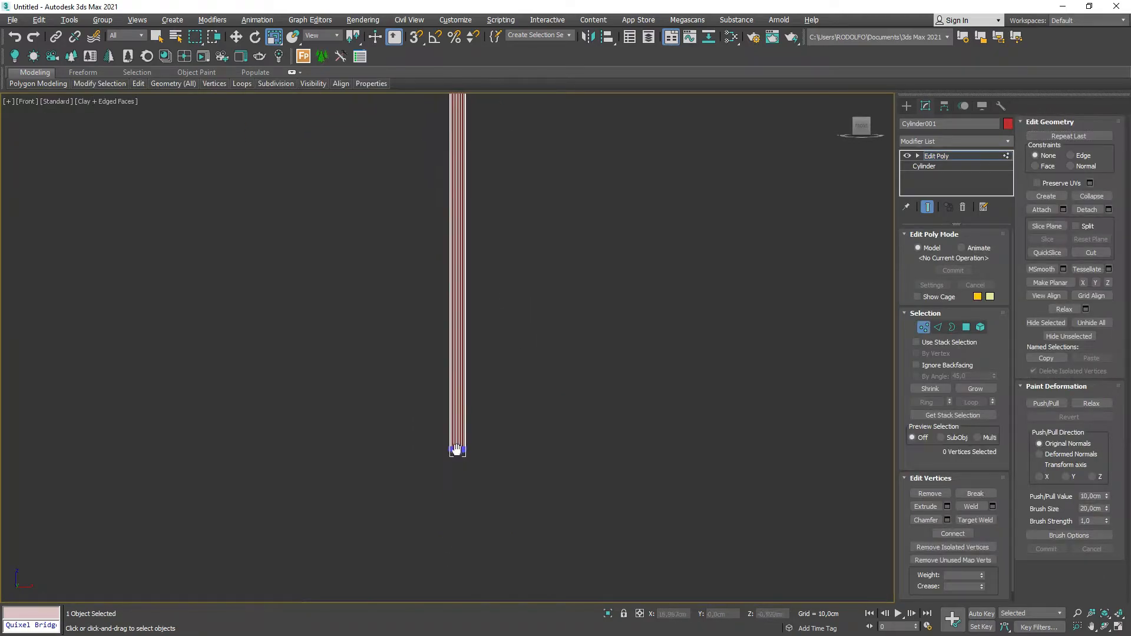
scroll(457, 455, up, 14)
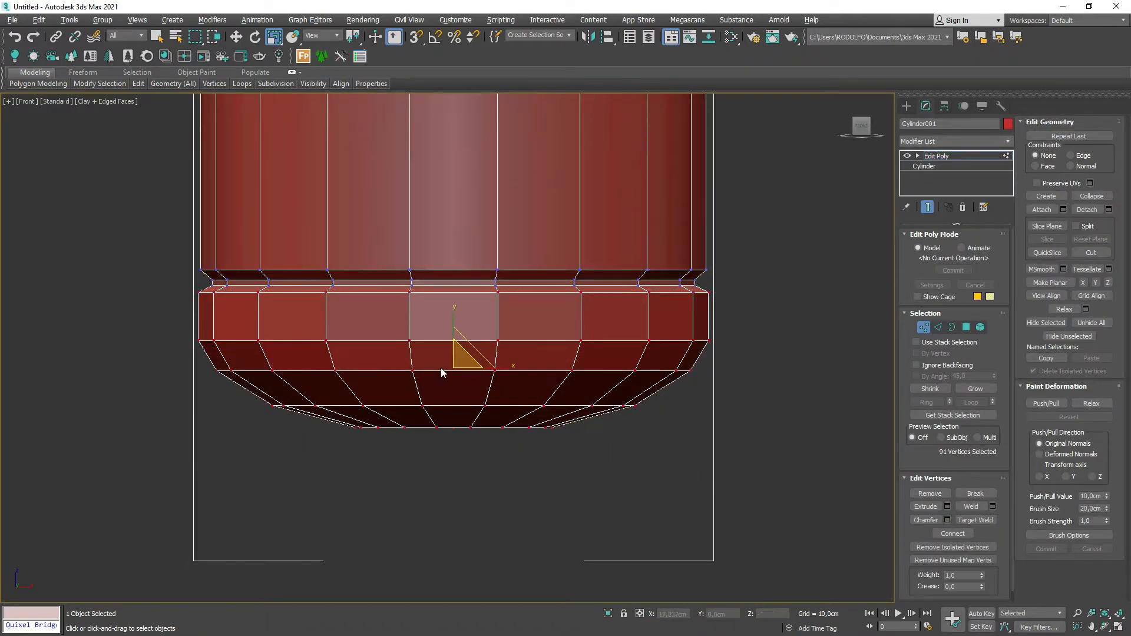
drag(467, 364, 627, 288)
click(942, 157)
key(w)
key(1)
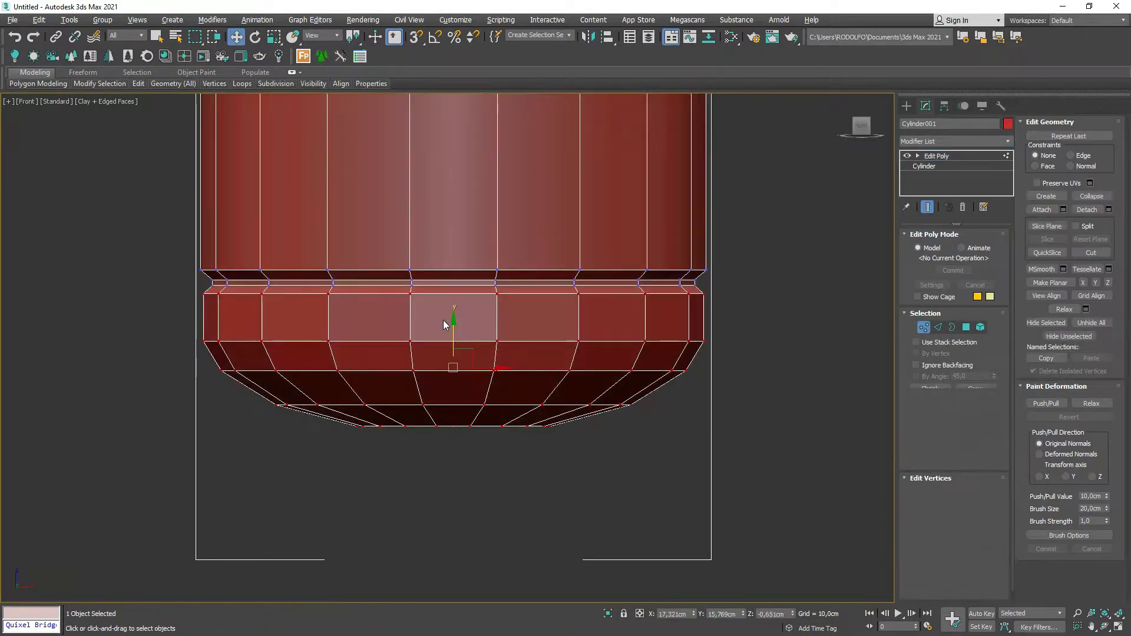
drag(451, 331, 451, 327)
click(942, 156)
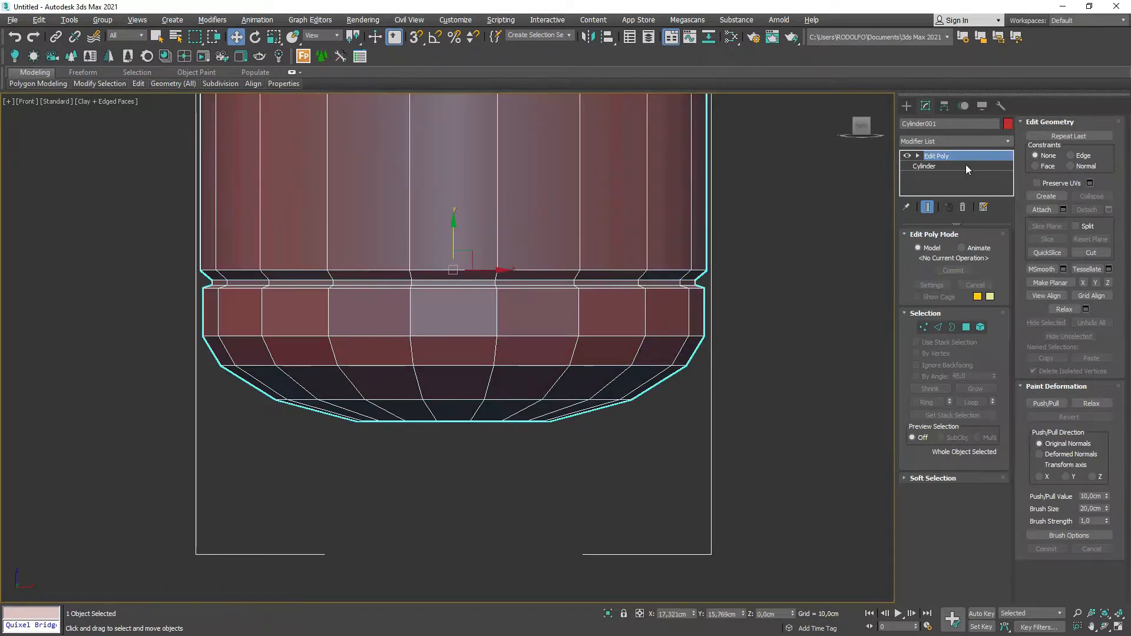
Reapply TurboSmooth to check the adjusted foot and the whole leg, and remove the modifier.
click(1000, 142)
key(t)
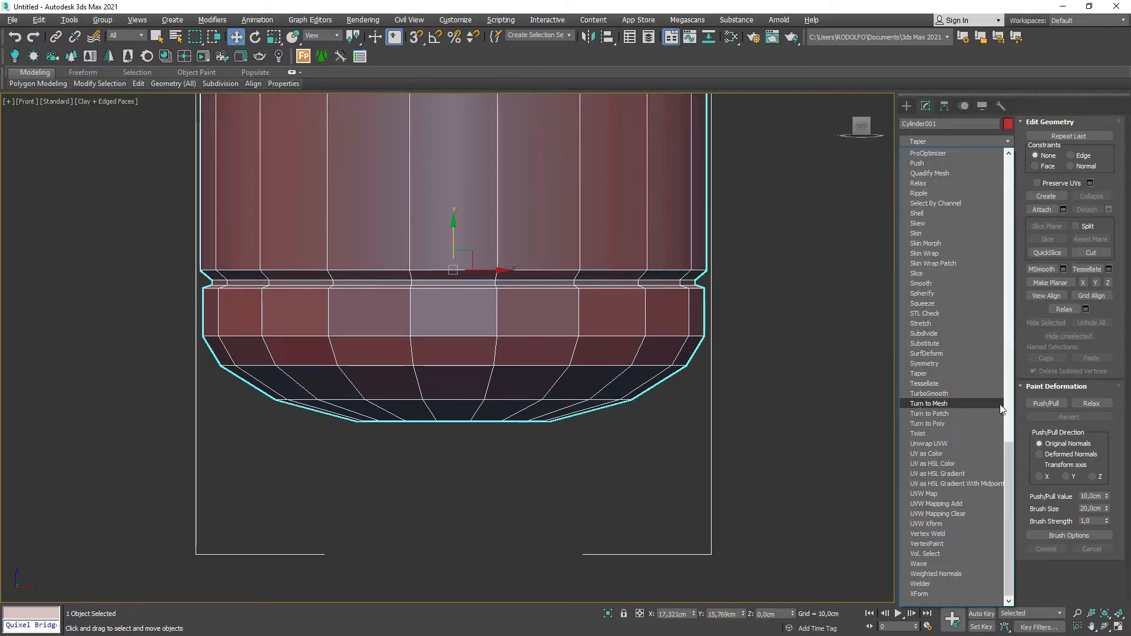
click(946, 394)
key(F4)
scroll(580, 470, down, 10)
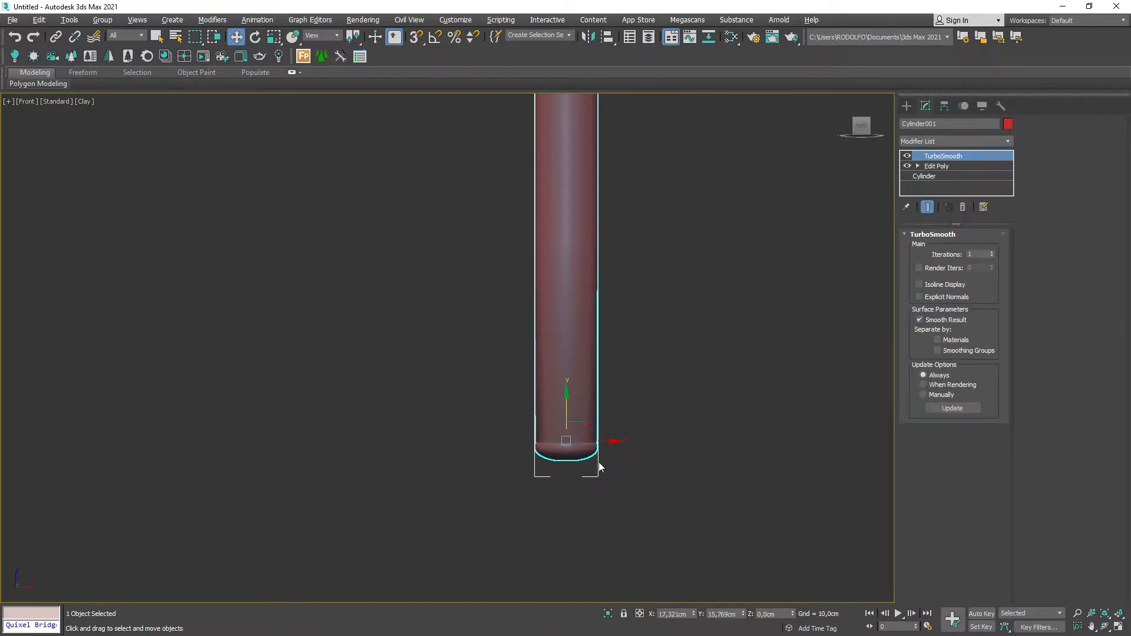
scroll(600, 473, down, 4)
alt+middle_drag(600, 472, 588, 456)
scroll(588, 455, up, 7)
key(F4)
scroll(607, 503, down, 8)
scroll(608, 502, down, 4)
alt+middle_drag(609, 501, 613, 488)
right_click(959, 156)
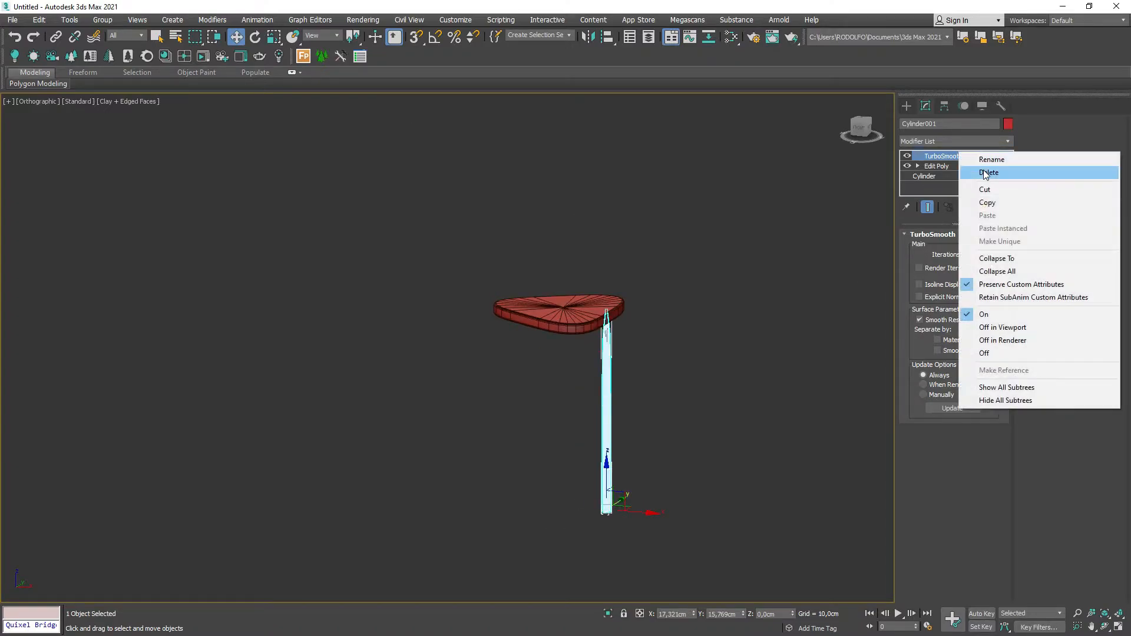
click(985, 172)
Delete the leg's top cap polygon beneath the slab, isolating the leg only for this edit.
scroll(624, 314, up, 6)
key(4)
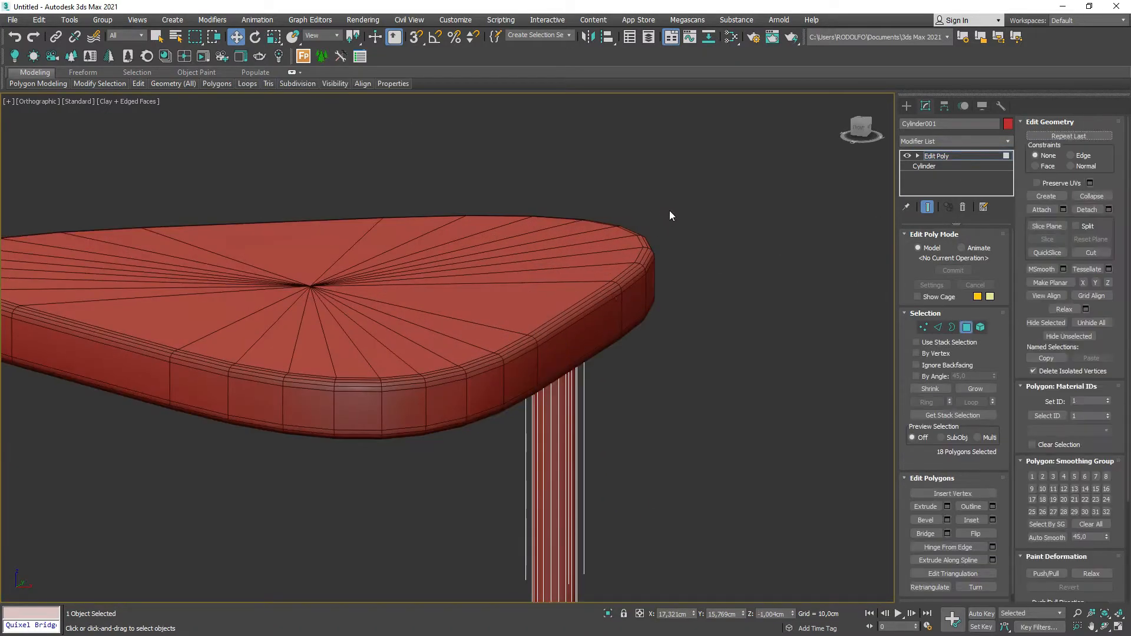
click(573, 449)
alt+middle_drag(573, 449, 569, 353)
right_click(568, 303)
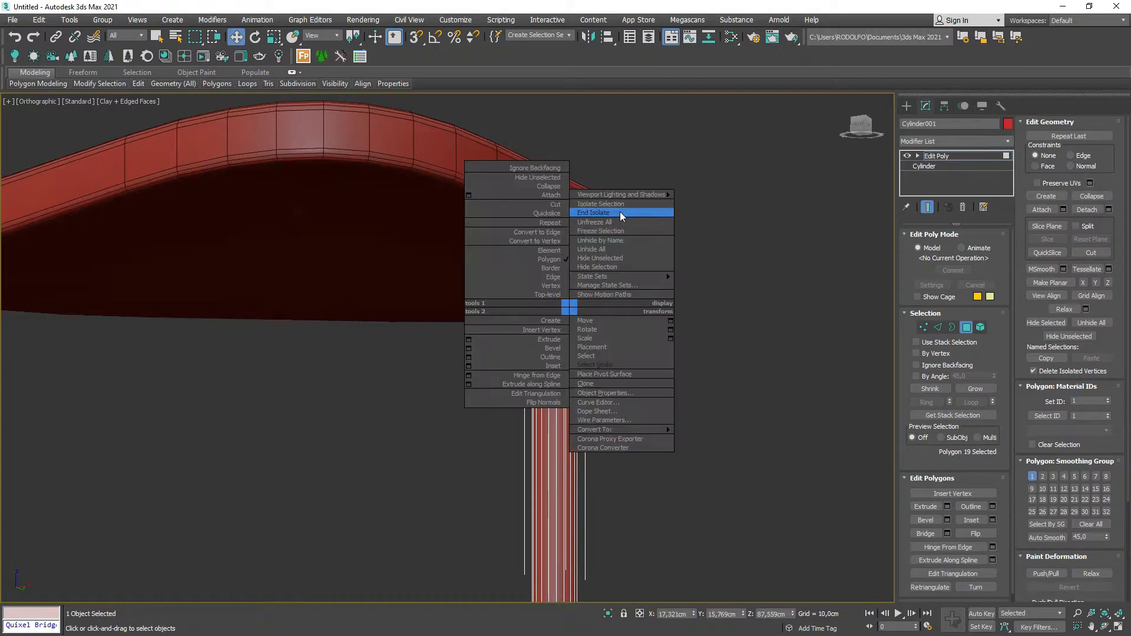
click(623, 203)
alt+middle_drag(612, 281, 578, 366)
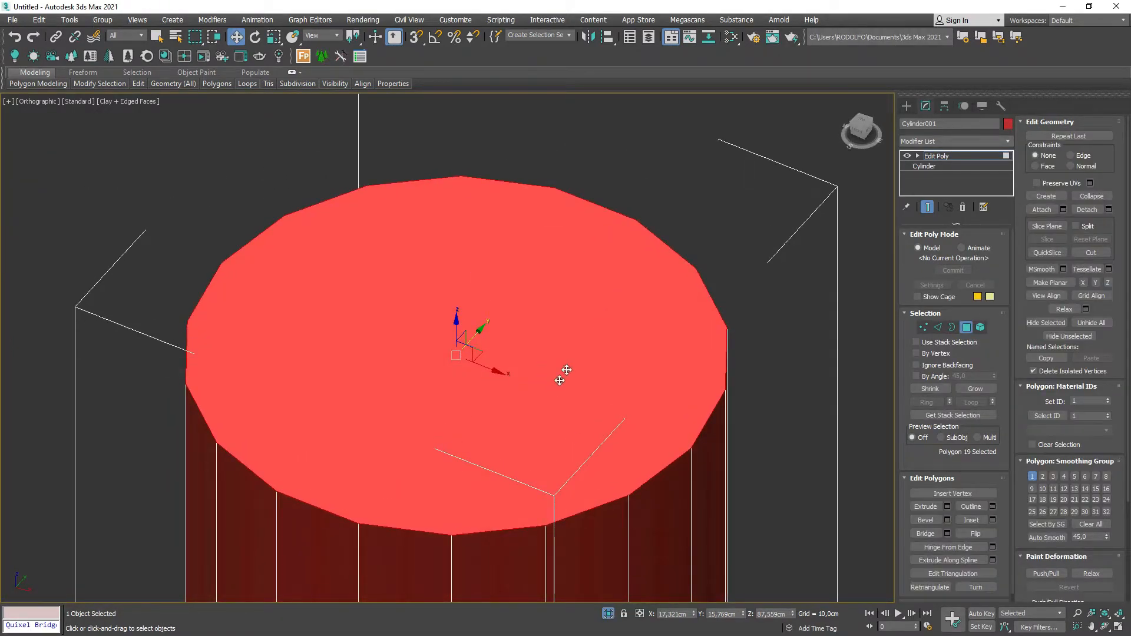
key(Delete)
click(966, 327)
scroll(530, 330, down, 5)
right_click(614, 309)
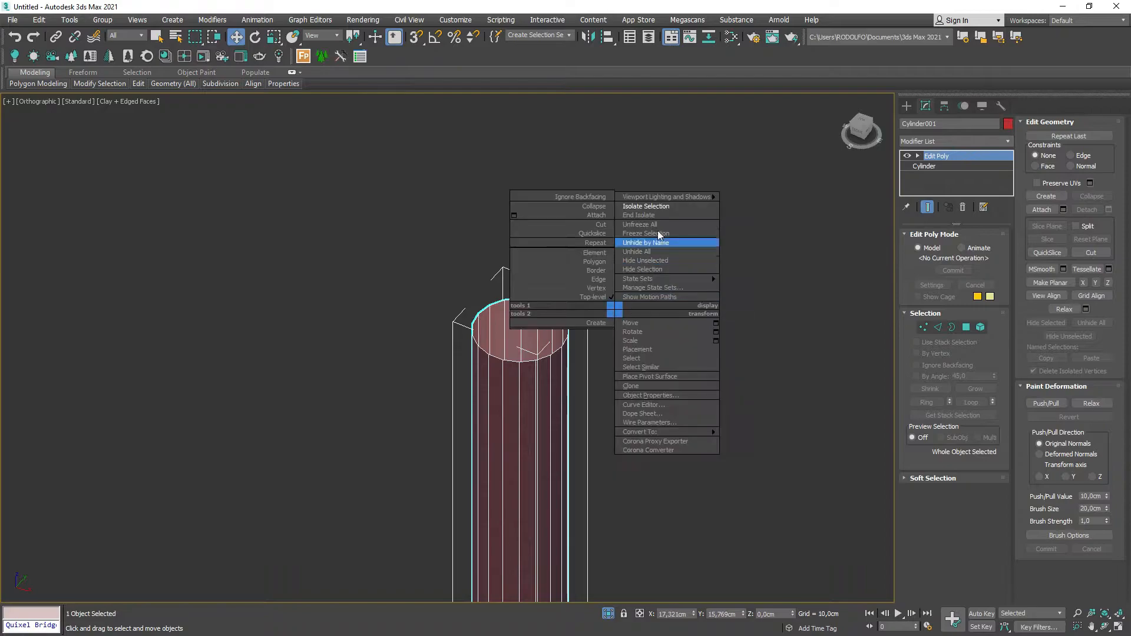
click(656, 215)
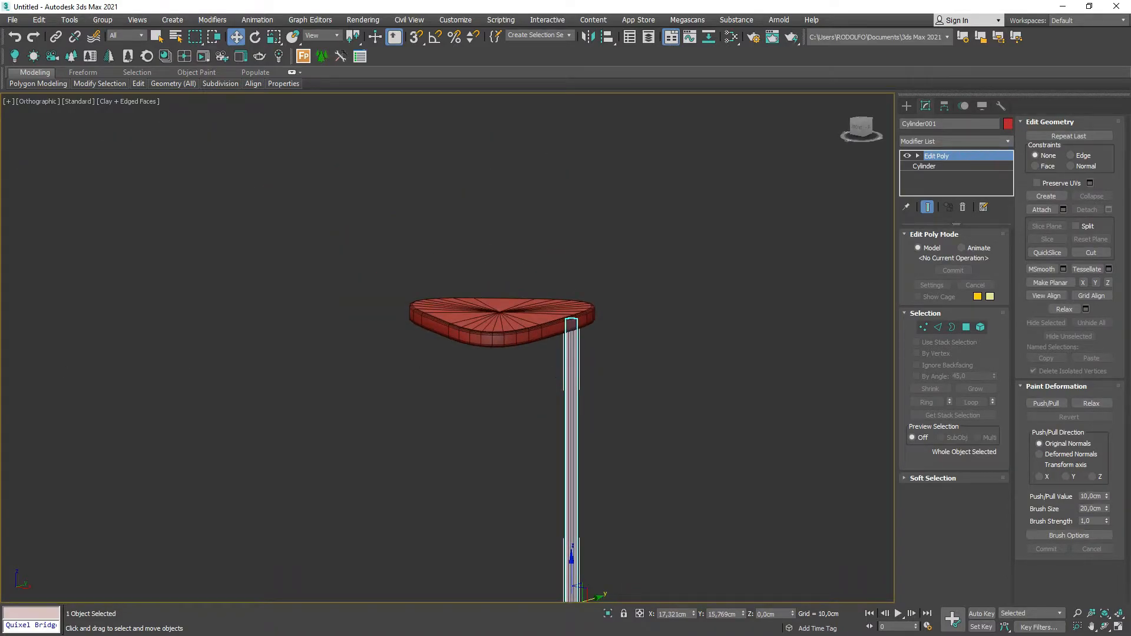
Add an FFD 2x2x2 modifier to the whole leg in the front view.
scroll(608, 343, down, 5)
scroll(609, 346, up, 3)
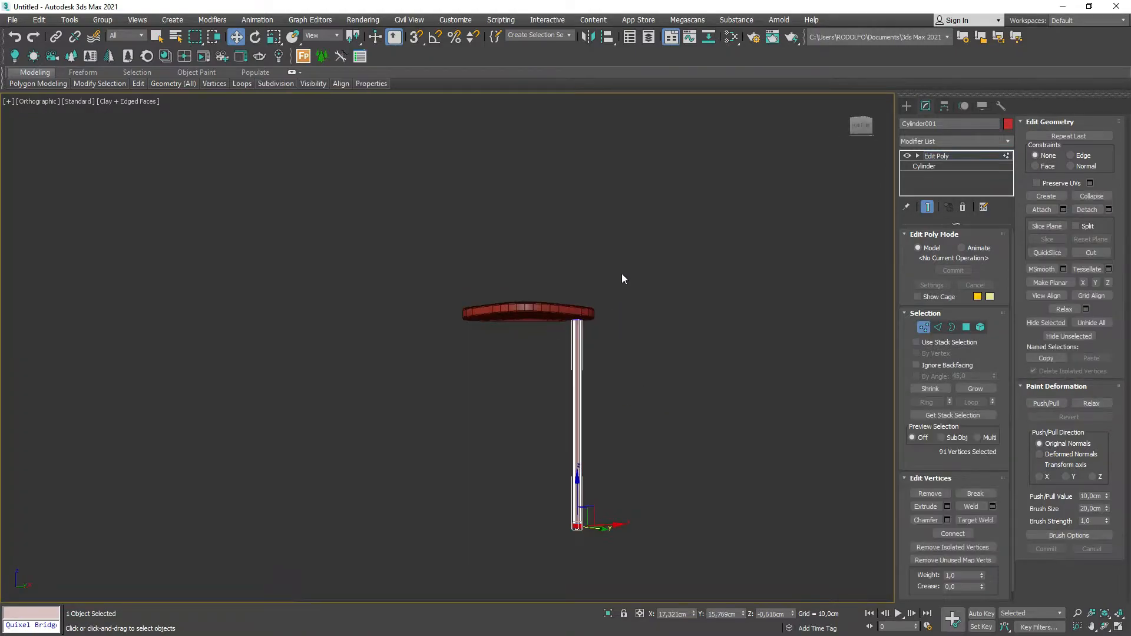
key(f)
key(z)
click(1007, 142)
scroll(930, 490, down, 2)
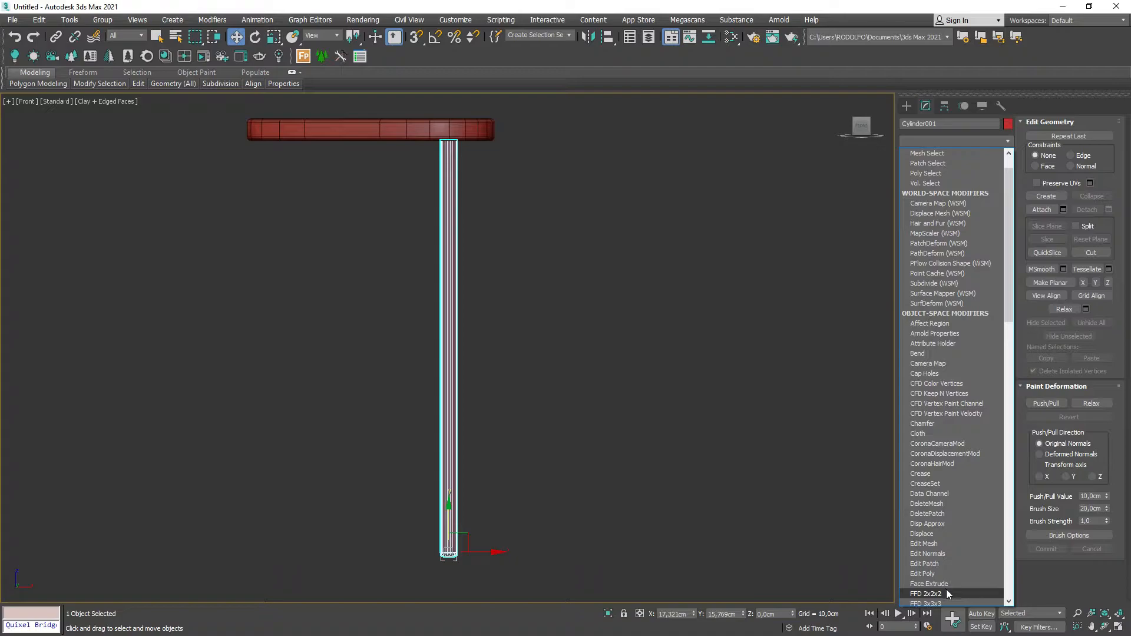
click(945, 590)
Move the leg's upper FFD control points inward to about X 14.7 cm, Y 11.5 cm so the leg leans.
drag(466, 143, 449, 143)
alt+middle_drag(475, 200, 445, 204)
key(t)
scroll(599, 223, up, 6)
middle_drag(599, 223, 497, 252)
scroll(497, 252, down, 5)
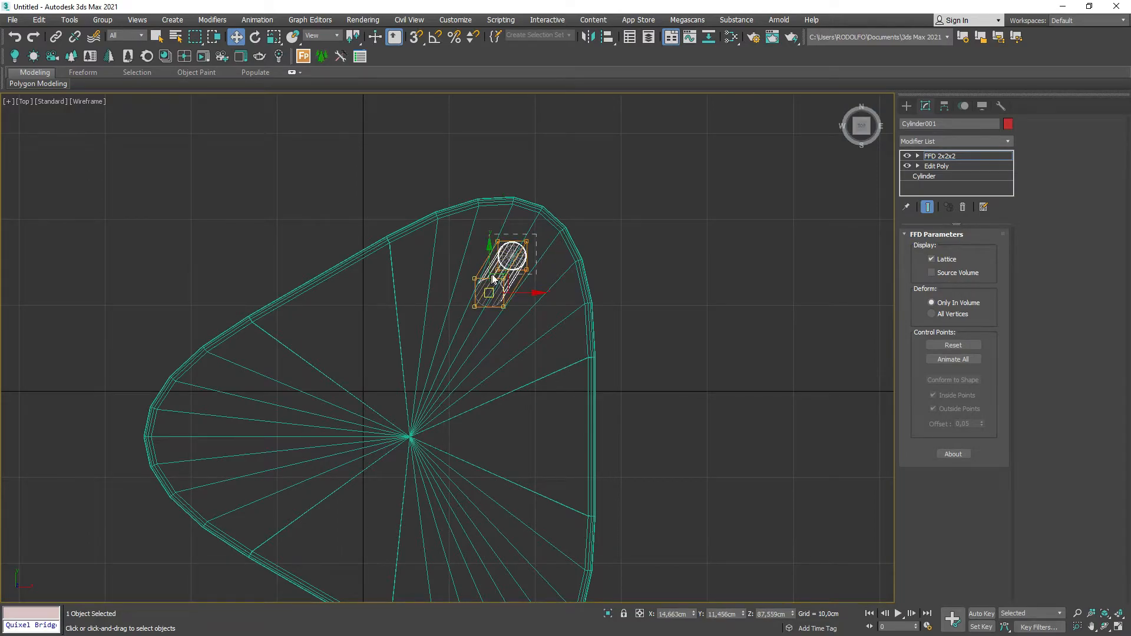
Move the leg's lower FFD control points outward to about X 19.0 cm, Y 17.3 cm in the top view.
scroll(503, 261, up, 2)
drag(504, 261, 540, 240)
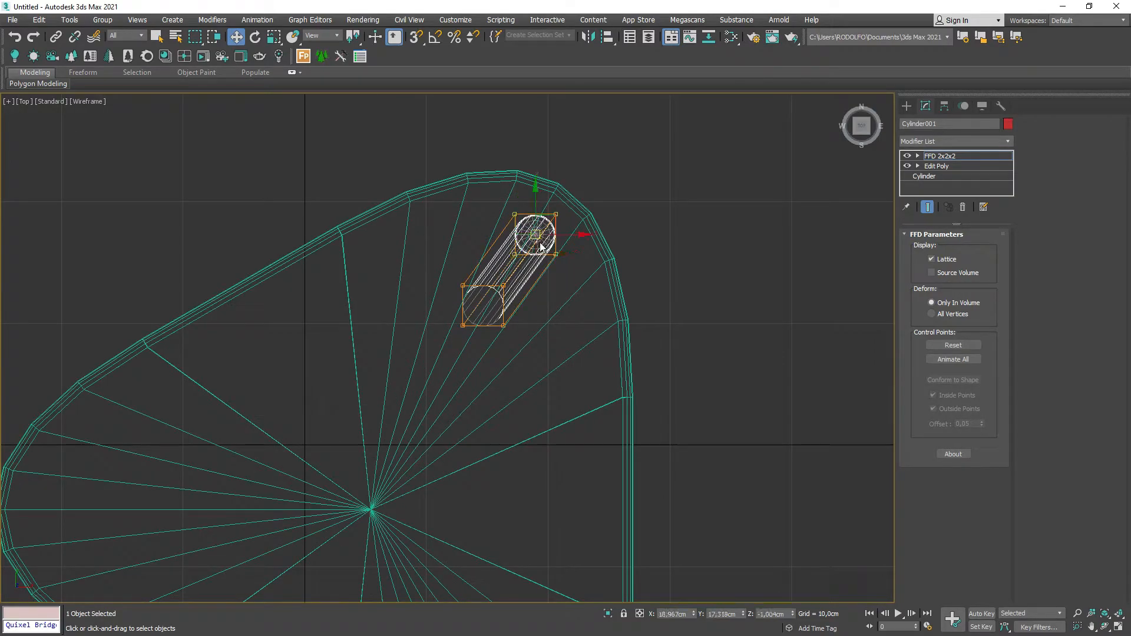
key(1)
Examine the slanted leg and its position under the slab in the shaded orthographic view.
scroll(560, 300, down, 4)
alt+middle_drag(560, 300, 532, 213)
scroll(526, 347, down, 4)
mouse_move(528, 355)
alt+middle_down()
mouse_move(507, 286)
mouse_move(537, 323)
mouse_move(507, 278)
alt+middle_up()
key(F3)
scroll(555, 294, down, 2)
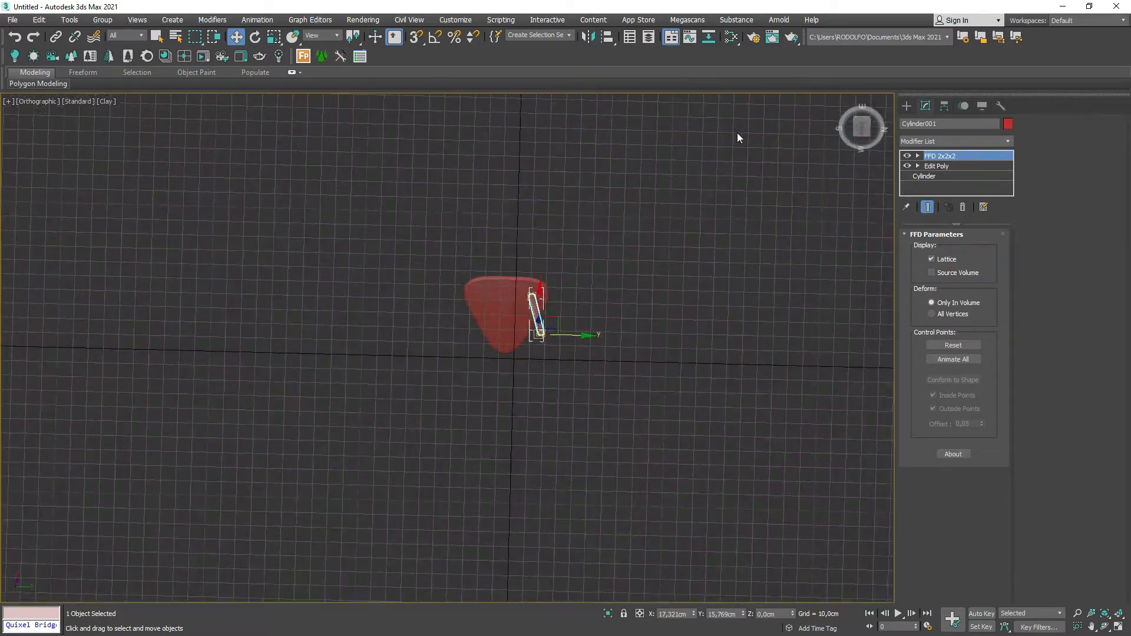
click(859, 128)
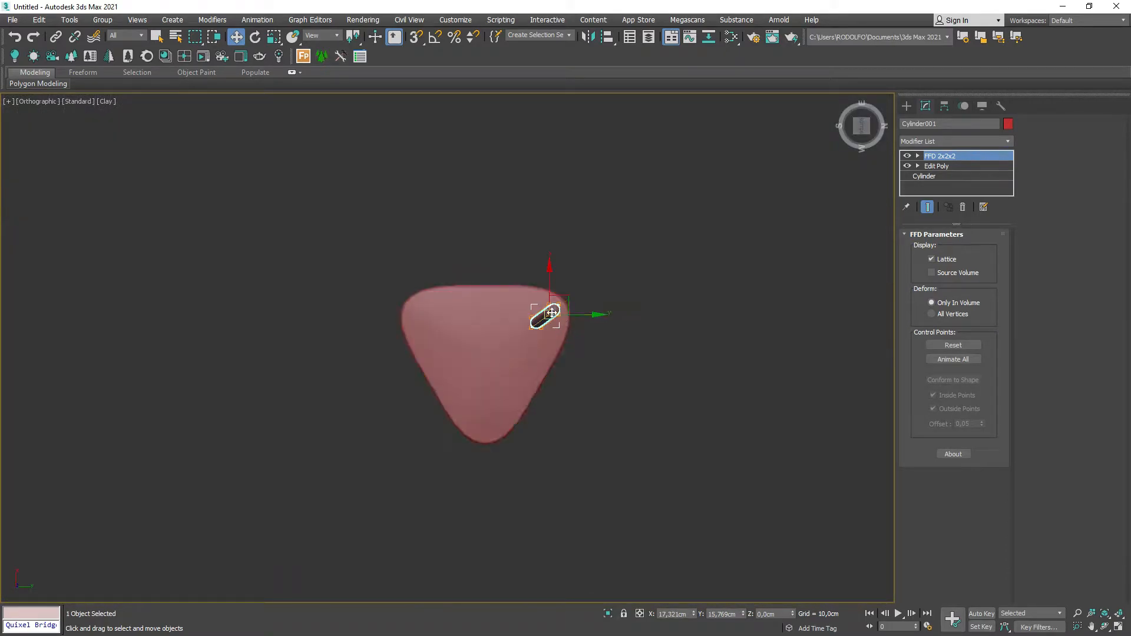
alt+middle_drag(563, 294, 575, 405)
Clone the slanted leg from the upper corner toward the slab's lower corner in the wireframe top view.
key(t)
key(z)
scroll(551, 294, down, 8)
key(F3)
scroll(544, 279, up, 3)
shift+drag(542, 269, 536, 539)
click(566, 374)
Rotate the second leg in the top view so it slants outward toward the slab's lower corner.
scroll(539, 363, up, 2)
key(e)
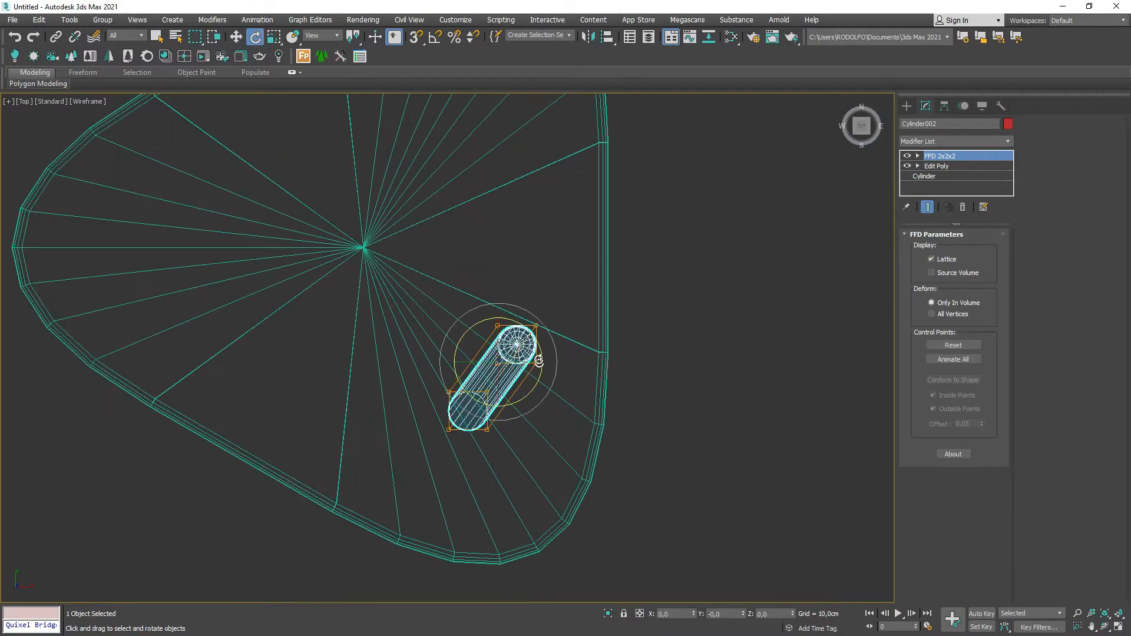
drag(524, 332, 495, 464)
key(w)
key(e)
drag(517, 423, 527, 424)
Clone the second leg to the slab's pointed third corner in the top view.
key(w)
mouse_move(492, 463)
mouse_down()
mouse_move(496, 478)
mouse_move(528, 444)
mouse_move(322, 372)
mouse_move(429, 371)
mouse_move(472, 439)
mouse_move(397, 374)
mouse_move(398, 384)
mouse_move(358, 389)
mouse_move(381, 375)
mouse_up()
key(e)
scroll(532, 442, down, 4)
key(w)
click(560, 377)
scroll(358, 375, up, 3)
Rotate the third leg parallel to the slab's centre line and move it about 1.2 cm outward to the pointed corner.
key(e)
key(ctrl+z)
key(w)
key(e)
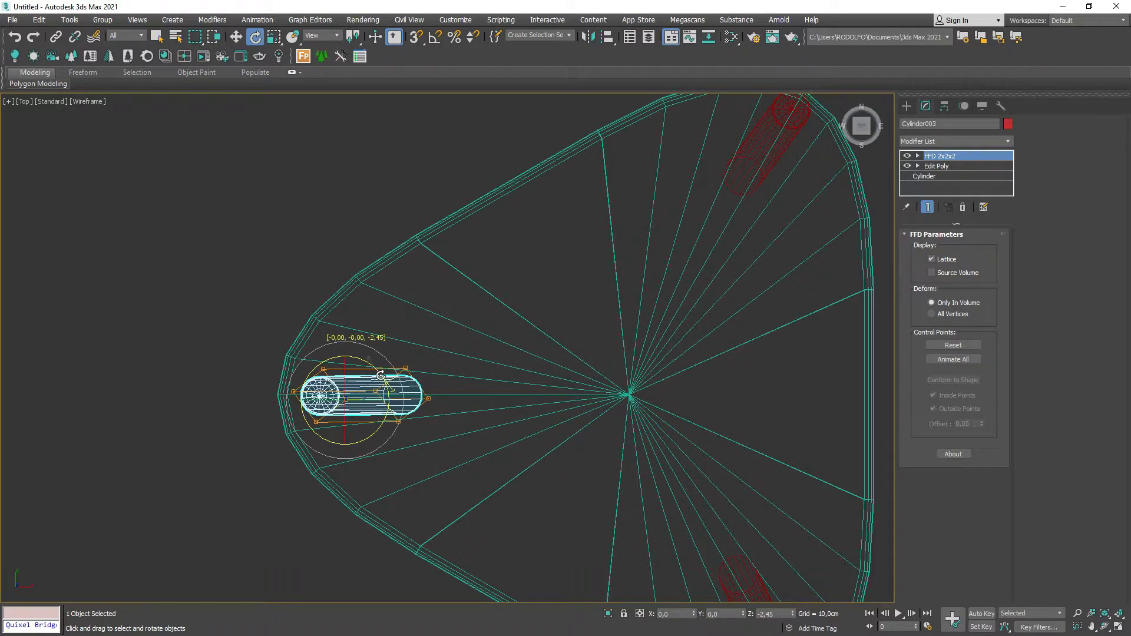
scroll(460, 336, down, 4)
scroll(465, 326, up, 4)
key(w)
drag(357, 395, 343, 395)
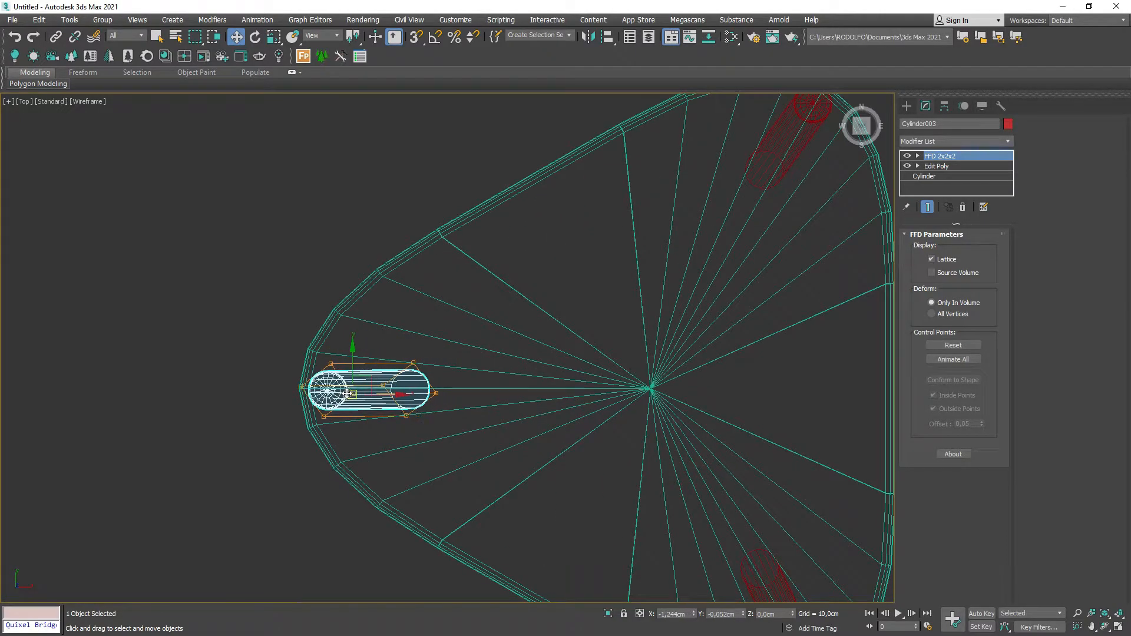
Move the second leg to about X 18.8 cm, Y -27.8 cm under its corner and check all three legs in shaded view.
scroll(414, 349, down, 3)
middle_drag(595, 420, 579, 393)
scroll(539, 436, up, 5)
click(537, 401)
drag(495, 336, 524, 387)
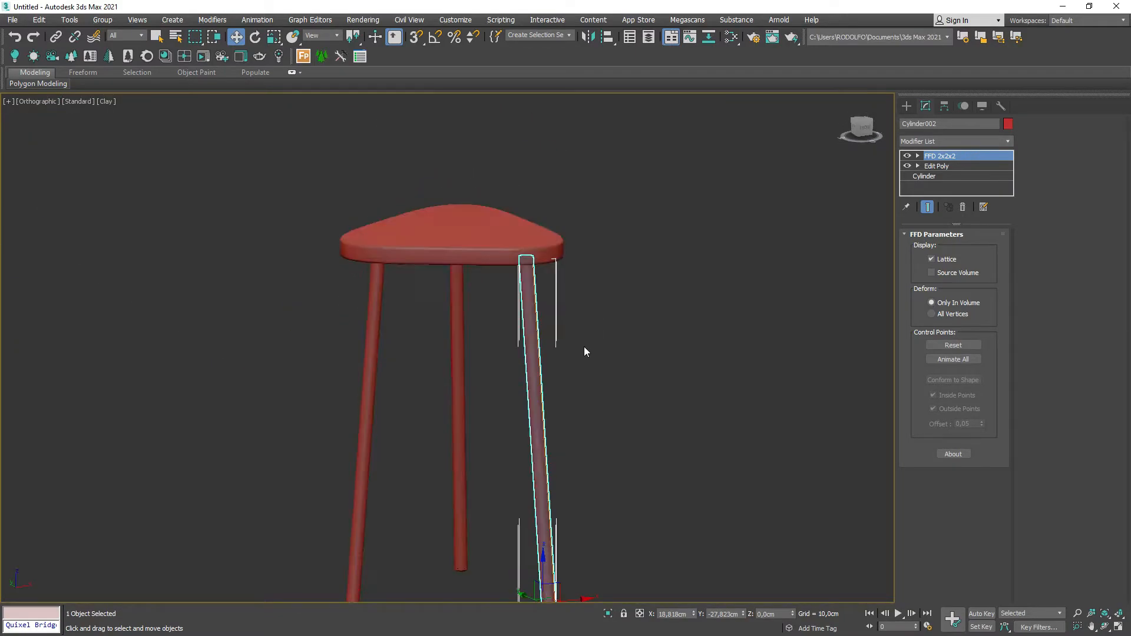
scroll(572, 348, down, 3)
mouse_move(566, 369)
alt+middle_down()
mouse_move(483, 352)
mouse_move(564, 371)
alt+middle_up()
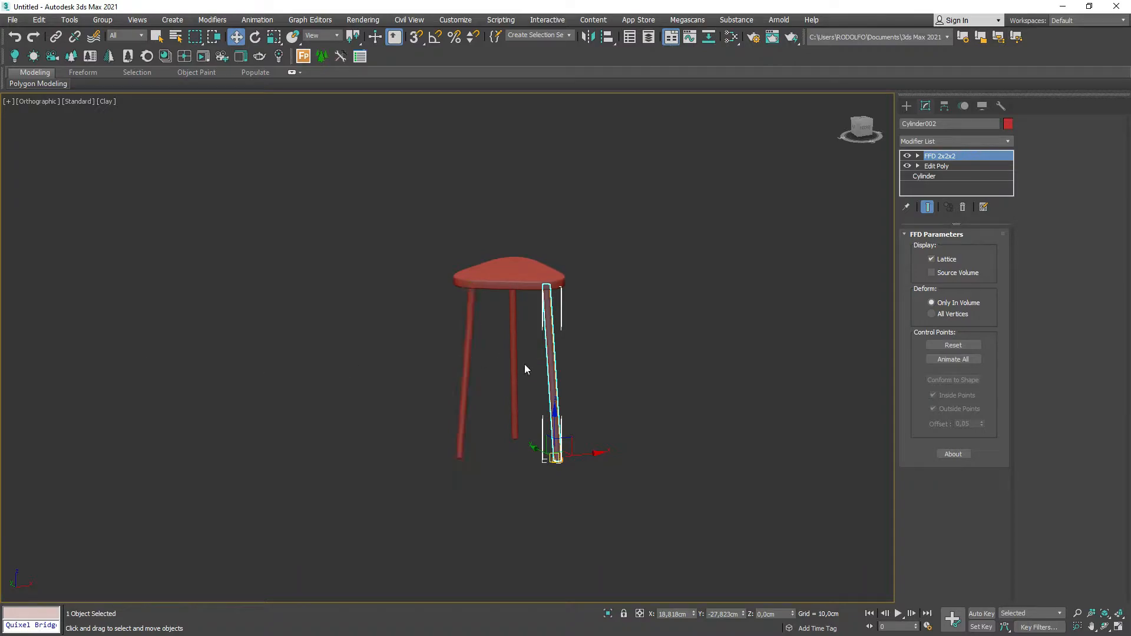
Create a crossbar cylinder on the third leg's surface with AutoGrid, radius about 0.78 cm and height about 17.6 cm.
scroll(610, 383, up, 4)
click(905, 106)
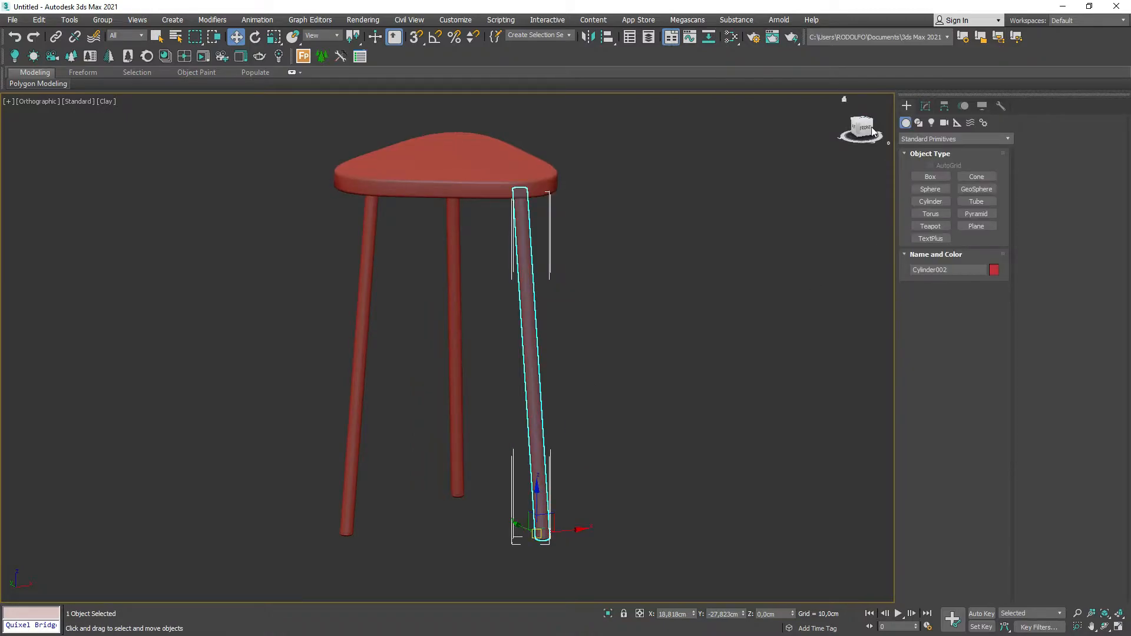
click(926, 201)
scroll(366, 373, up, 6)
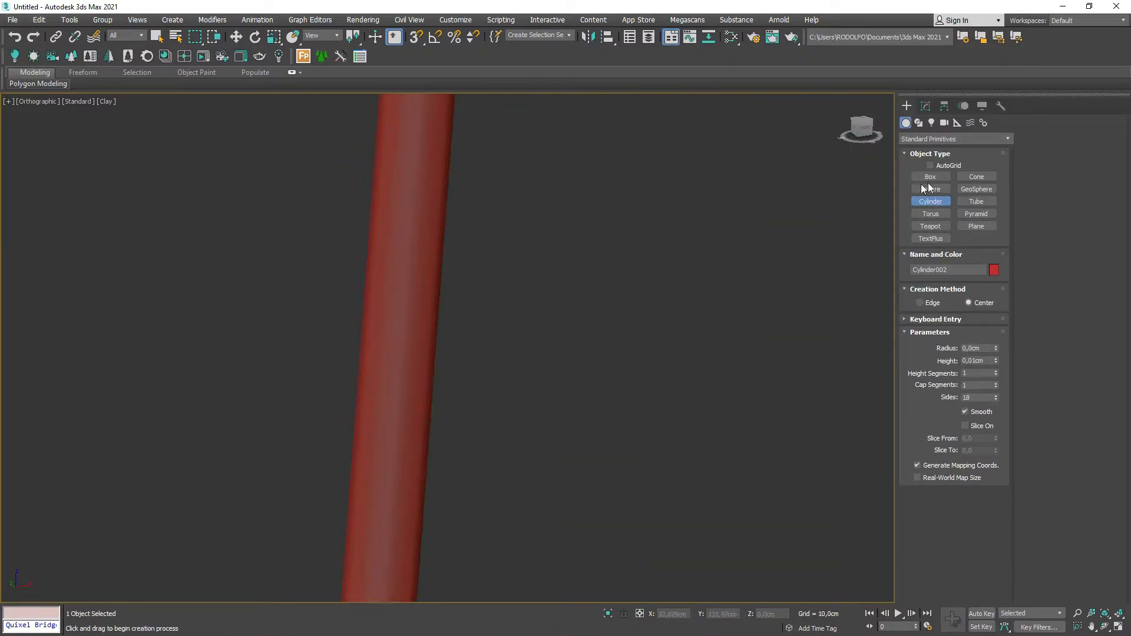
click(934, 166)
drag(408, 368, 420, 373)
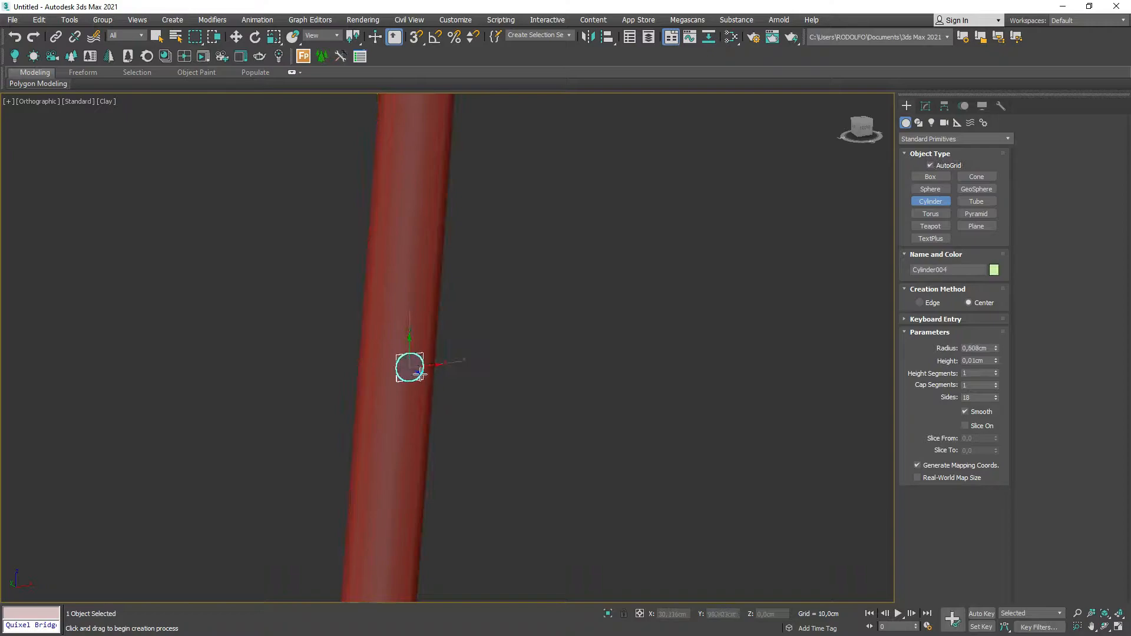
click(792, 539)
scroll(477, 352, down, 3)
alt+middle_drag(478, 352, 517, 382)
click(925, 106)
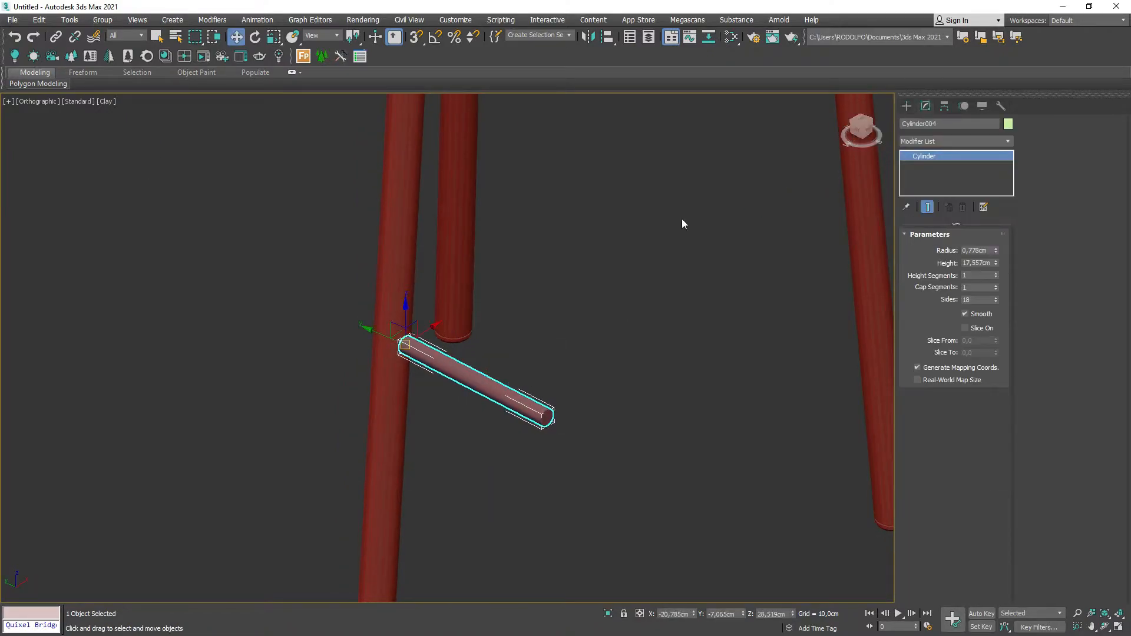
Add an Edit Poly modifier to the crossbar cylinder in the wireframe top view.
key(t)
scroll(510, 287, up, 5)
key(F3)
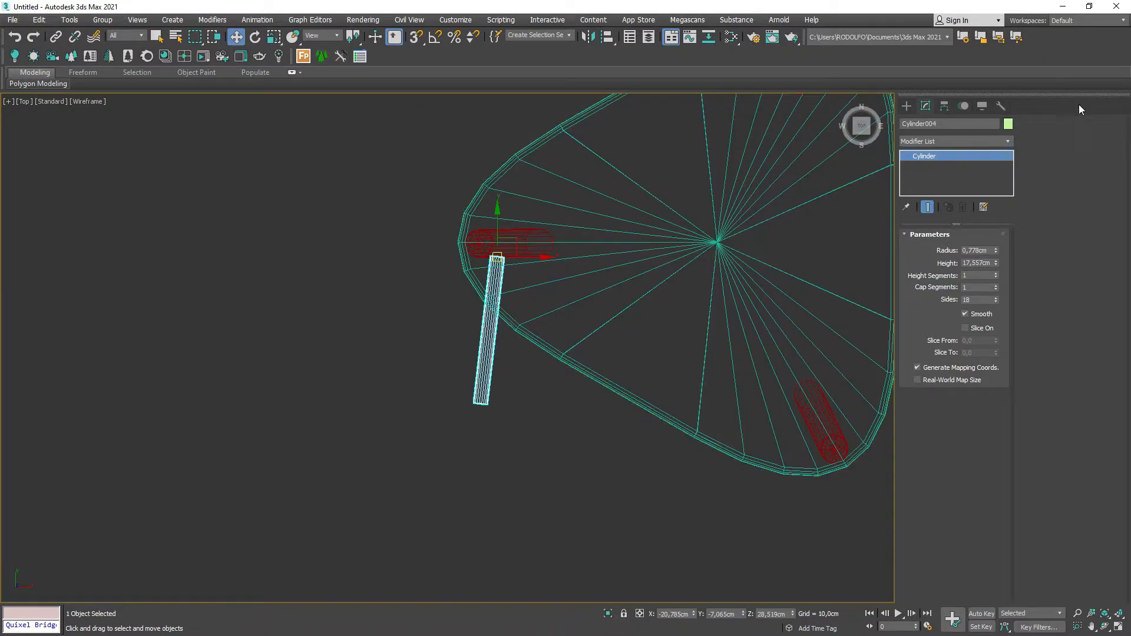
click(1002, 141)
key(e)
click(945, 185)
key(1)
drag(577, 356, 680, 410)
key(ctrl+z)
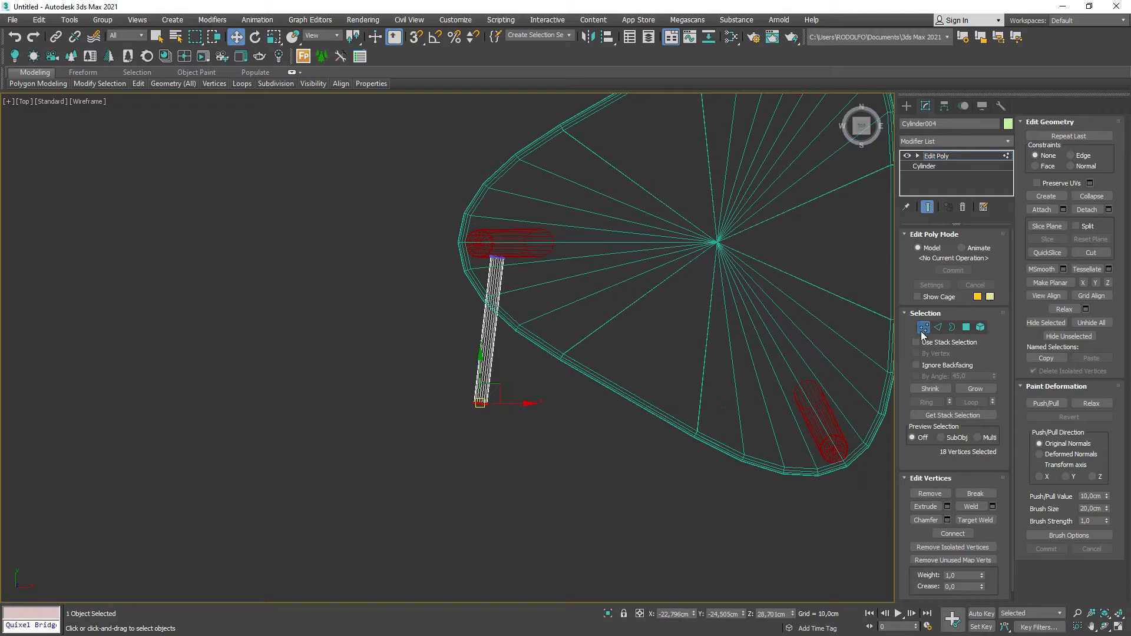
click(922, 328)
Add an FFD 2x2x2 modifier to the crossbar above its Edit Poly modifier.
click(1007, 147)
key(f)
click(952, 503)
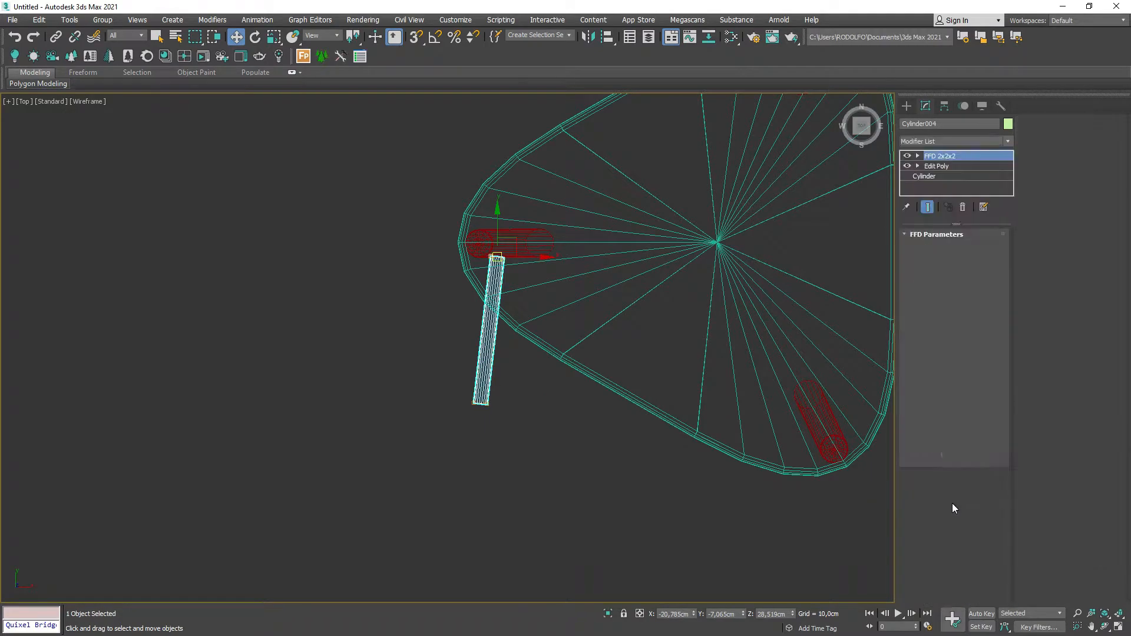
Shift the crossbar's free-end FFD control points toward the second leg, and rotate and move its near-end points into the third leg.
drag(481, 404, 602, 408)
scroll(497, 266, up, 5)
key(e)
drag(524, 208, 501, 193)
key(w)
drag(500, 235, 458, 217)
key(e)
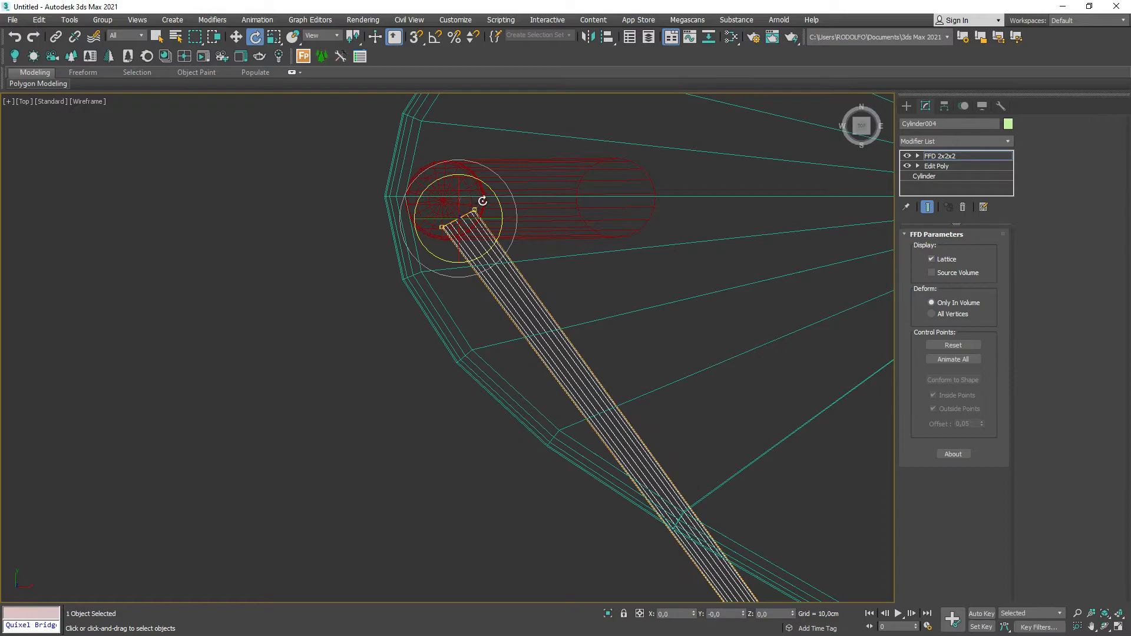
Move the crossbar's free-end control points to about X 18.6 cm, Y -29.7 cm inside the second leg and rotate them square to the bar.
scroll(404, 262, down, 5)
key(w)
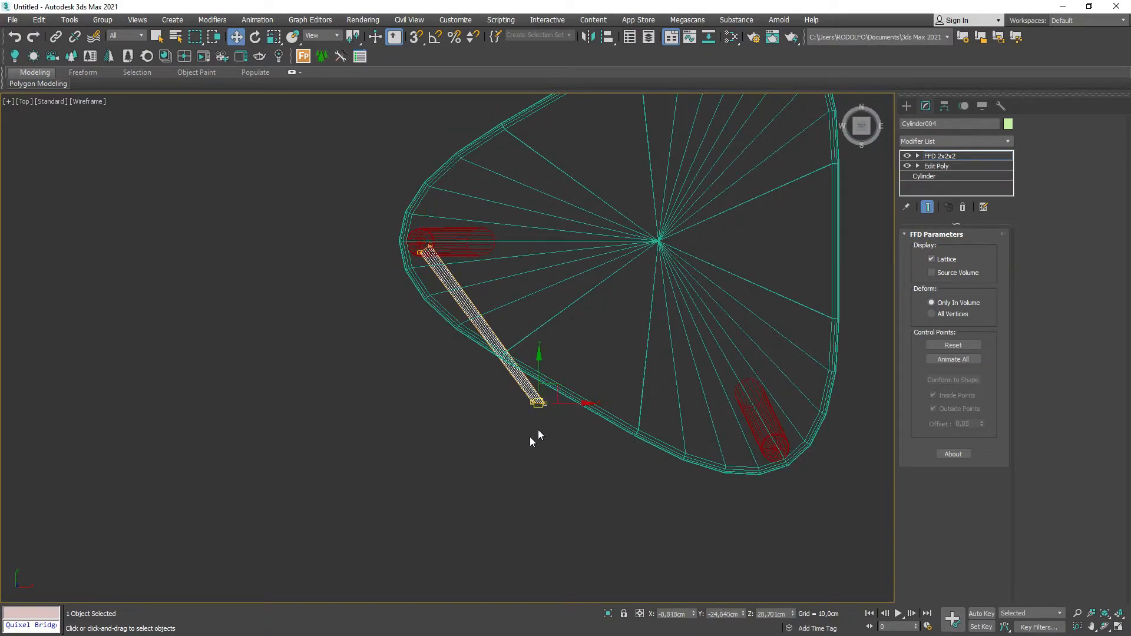
drag(539, 405, 765, 454)
scroll(766, 453, up, 6)
key(e)
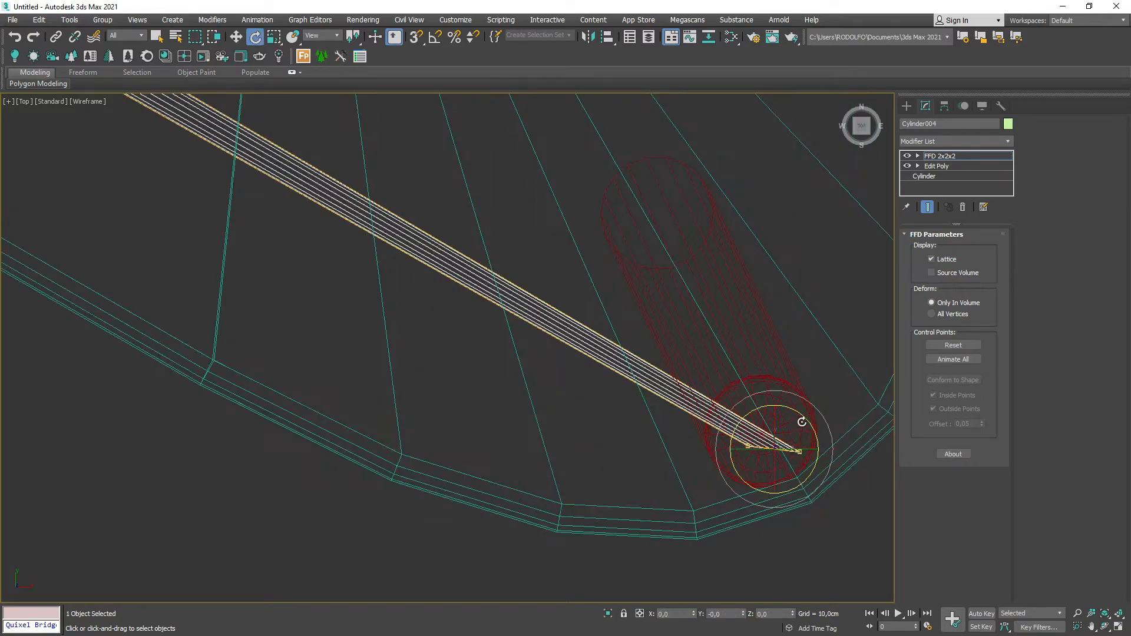
drag(760, 394, 729, 388)
key(w)
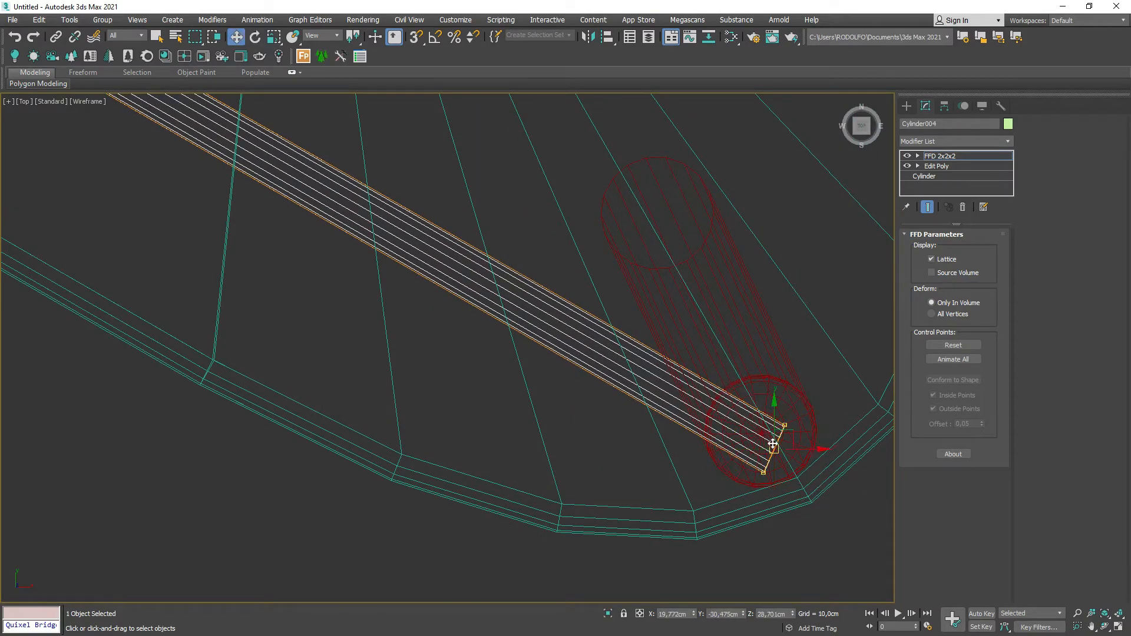
drag(772, 445, 729, 420)
key(e)
key(w)
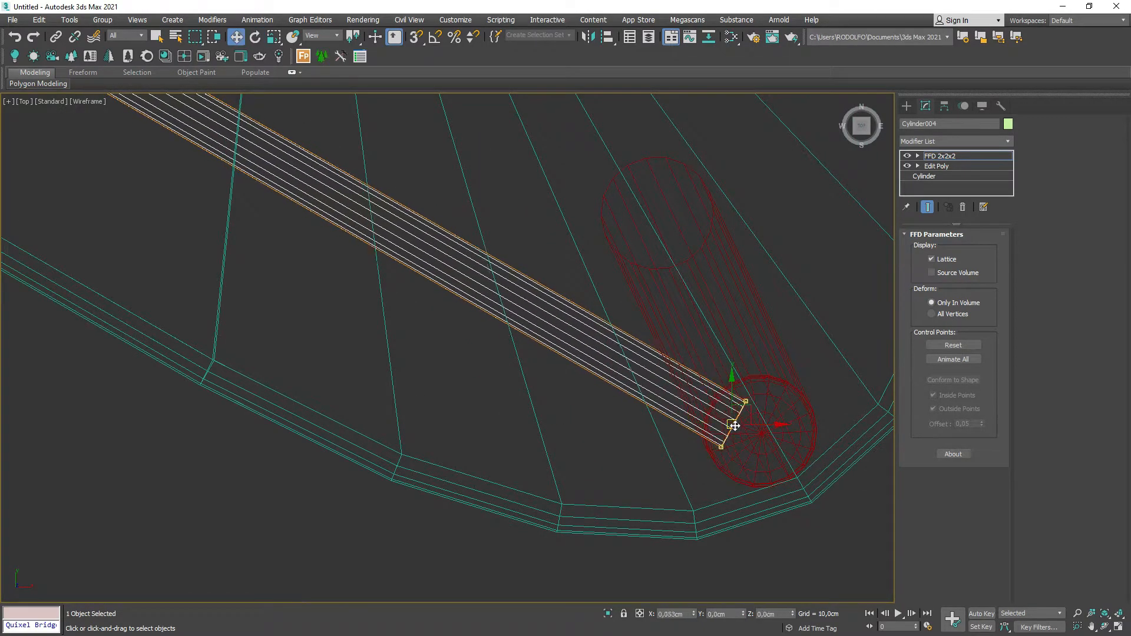
Align the crossbar's near-end control points with the bar and position them around X -22.6 cm, Y -6.2 cm at the third leg.
scroll(761, 406, down, 5)
scroll(417, 278, up, 8)
middle_drag(256, 236, 332, 376)
key(e)
key(w)
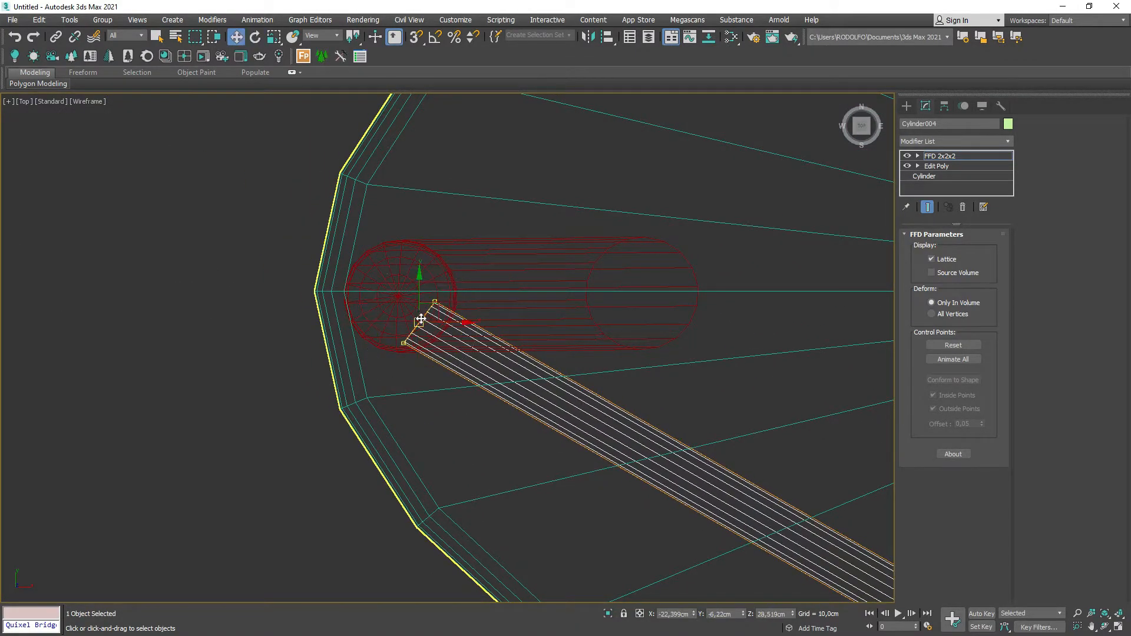
Move the crossbar's near-end control points to about X -20.2 cm, Y -6.0 cm in the shaded view to fit the third leg.
alt+middle_drag(418, 321, 586, 375)
key(F3)
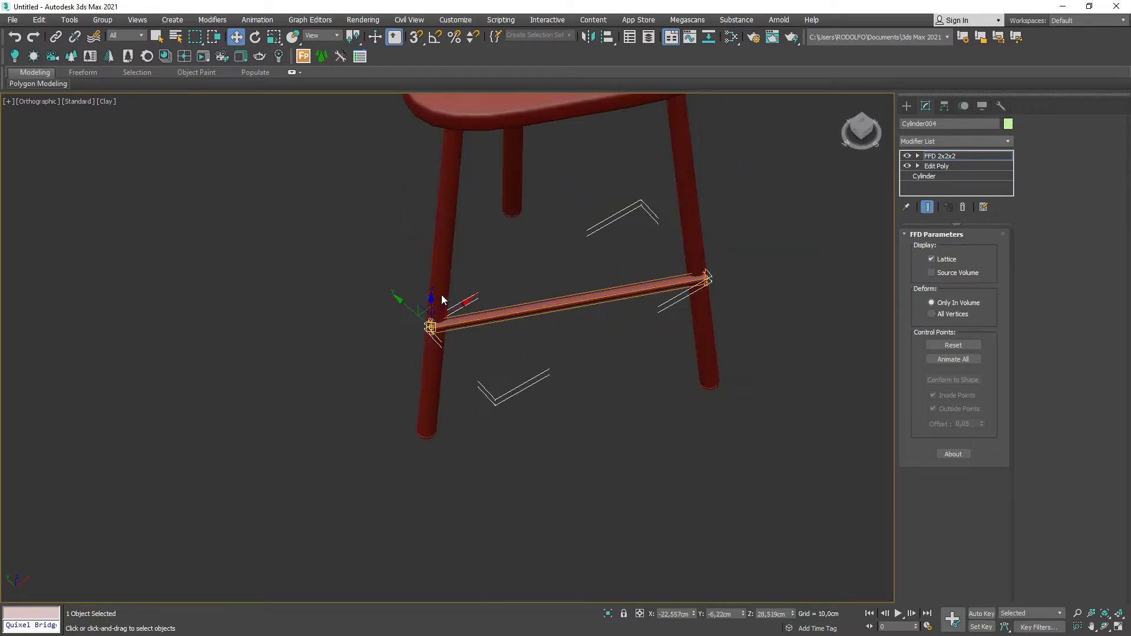
scroll(401, 416, up, 6)
alt+middle_drag(391, 414, 411, 389)
scroll(481, 391, up, 1)
drag(482, 394, 490, 406)
scroll(500, 394, down, 6)
alt+middle_drag(500, 393, 387, 429)
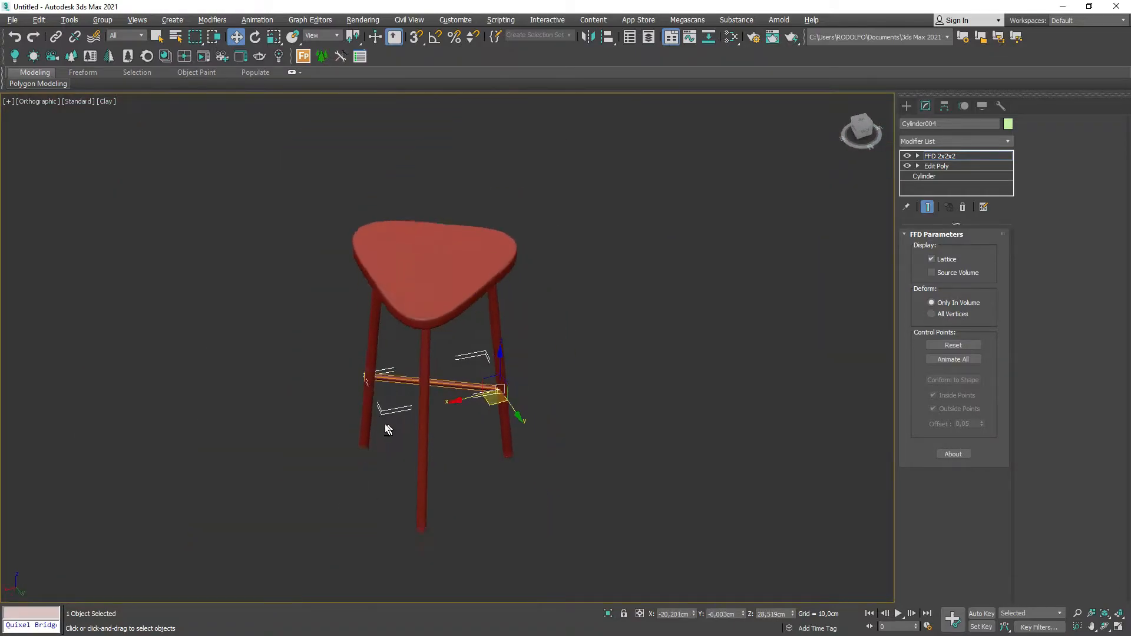
Adjust the control points at the crossbar's other end so the bar meets the second leg, and return to the whole object.
scroll(393, 335, up, 6)
alt+middle_drag(497, 387, 396, 393)
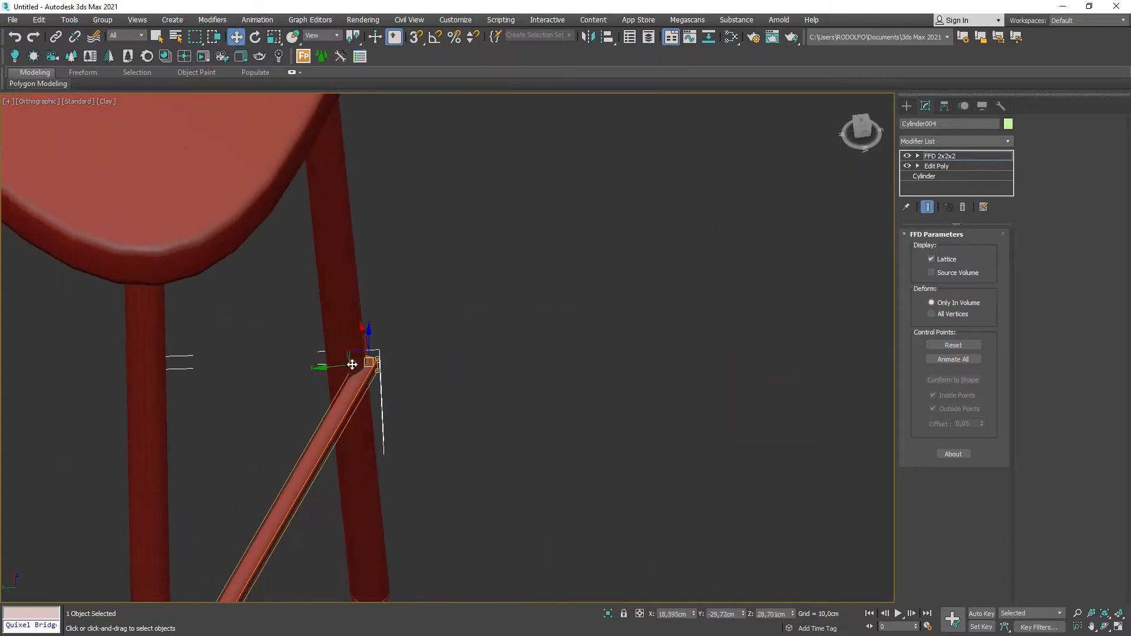
scroll(357, 365, up, 2)
drag(358, 354, 323, 372)
alt+middle_drag(518, 362, 465, 377)
scroll(477, 387, down, 5)
scroll(344, 351, up, 6)
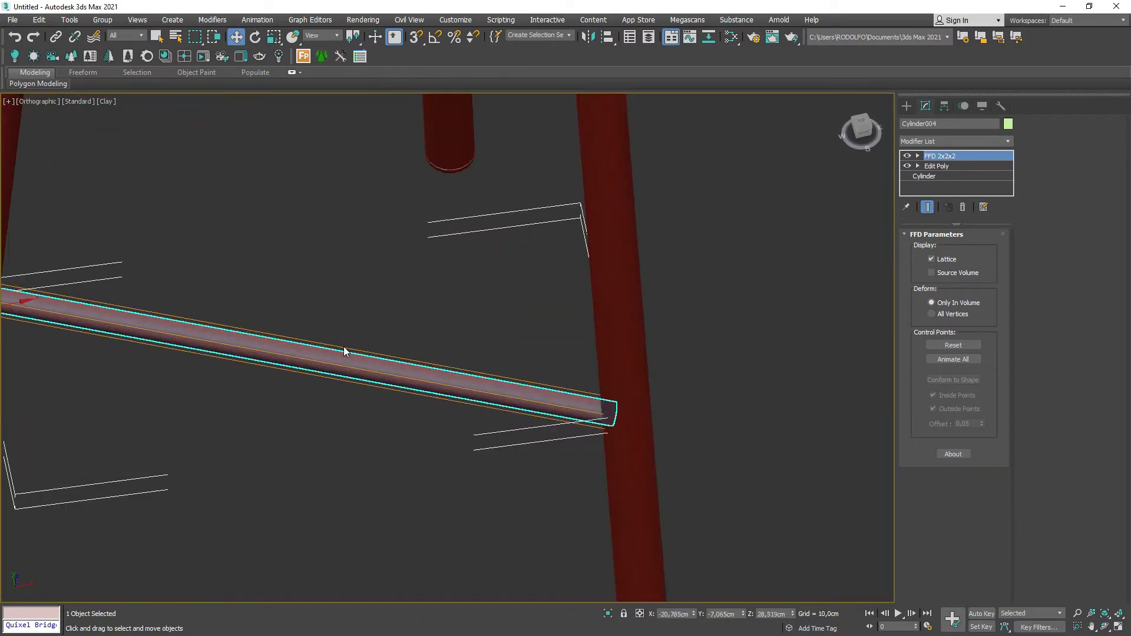
alt+middle_drag(431, 340, 863, 203)
scroll(348, 344, down, 2)
alt+middle_drag(348, 345, 346, 339)
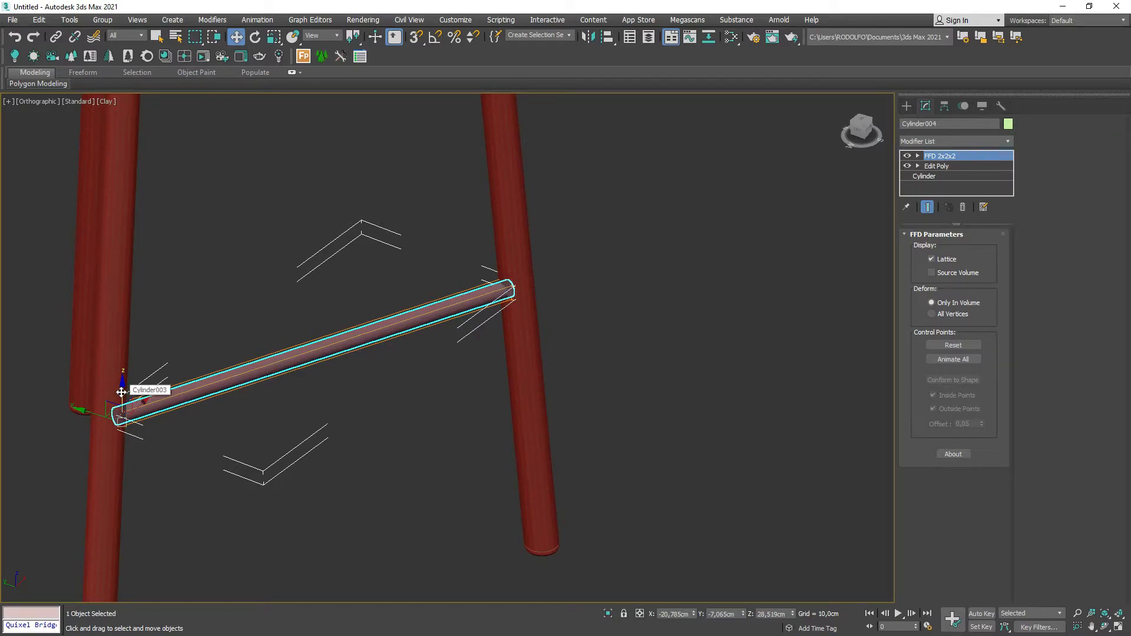
Try to clone the crossbar slightly upward along Z and reselect the original crossbar.
shift+drag(121, 392, 121, 387)
click(568, 374)
scroll(352, 336, down, 2)
alt+middle_drag(348, 339, 366, 338)
scroll(346, 343, up, 4)
click(515, 188)
click(514, 270)
Add an Edit Poly modifier to the crossbar and connect its lengthwise edges with 2 segments pinched out toward the two ends.
click(954, 141)
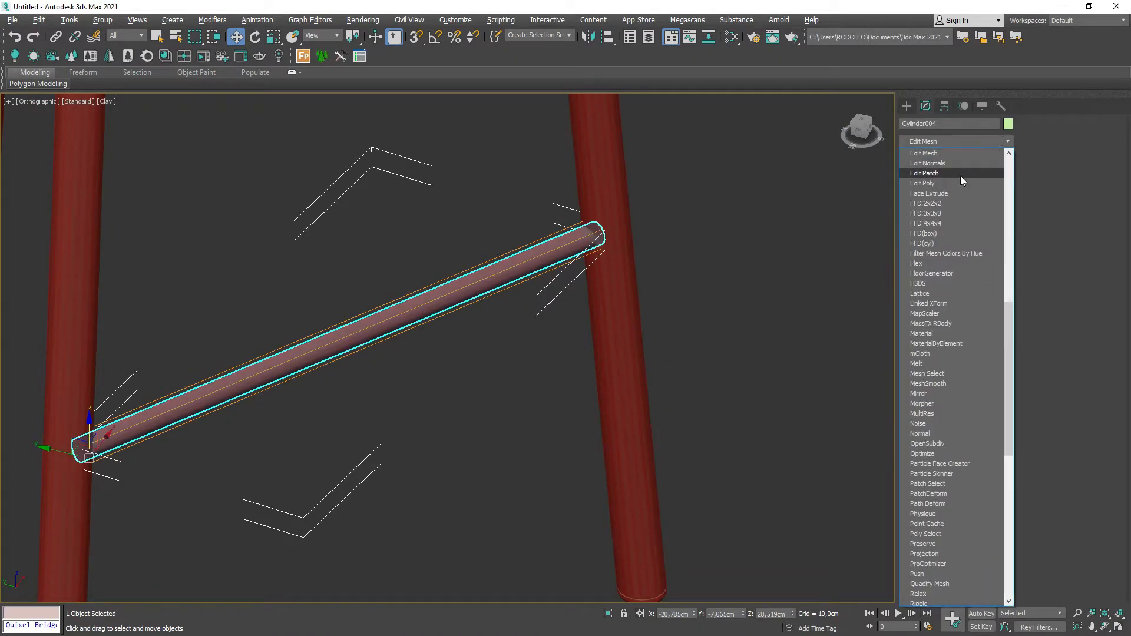
click(960, 180)
middle_drag(626, 285, 758, 273)
key(2)
middle_drag(506, 298, 538, 298)
drag(538, 298, 555, 379)
scroll(754, 224, up, 2)
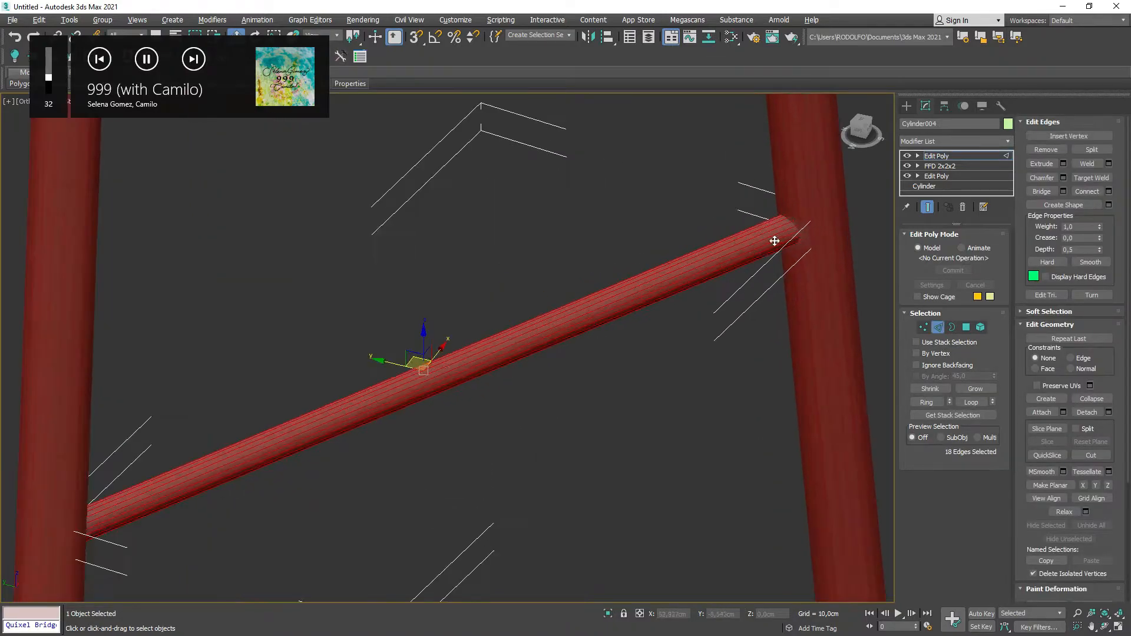
click(1108, 191)
middle_drag(581, 292, 618, 288)
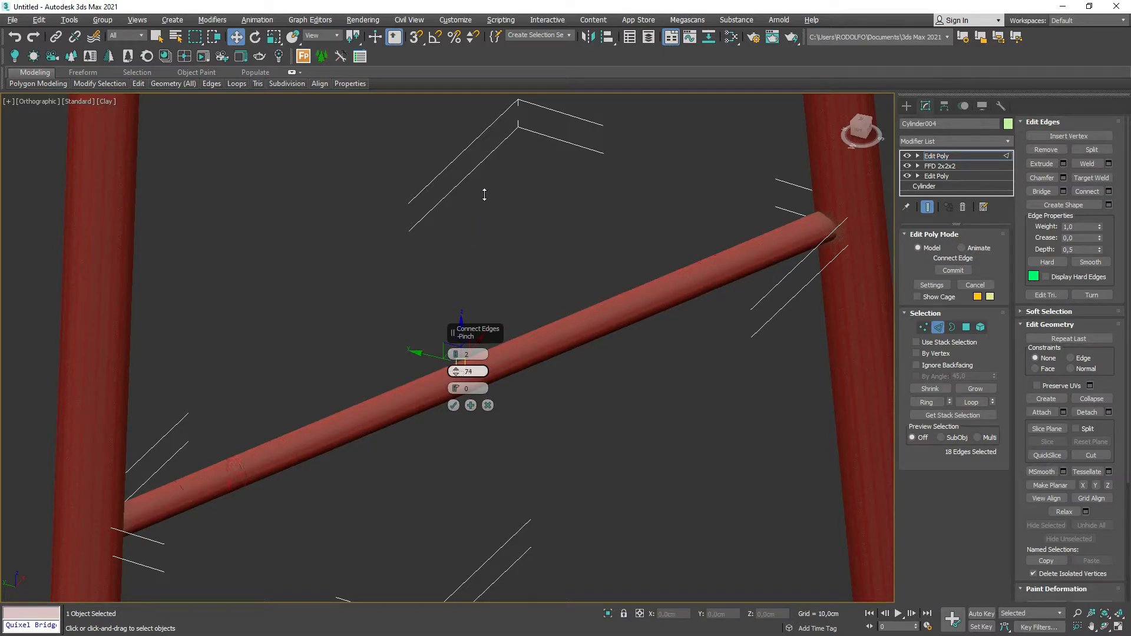
click(454, 405)
Select the nine adjacent long polygons on the crossbar's upper half between the two new edge loops, with edged faces displayed.
key(4)
click(766, 259)
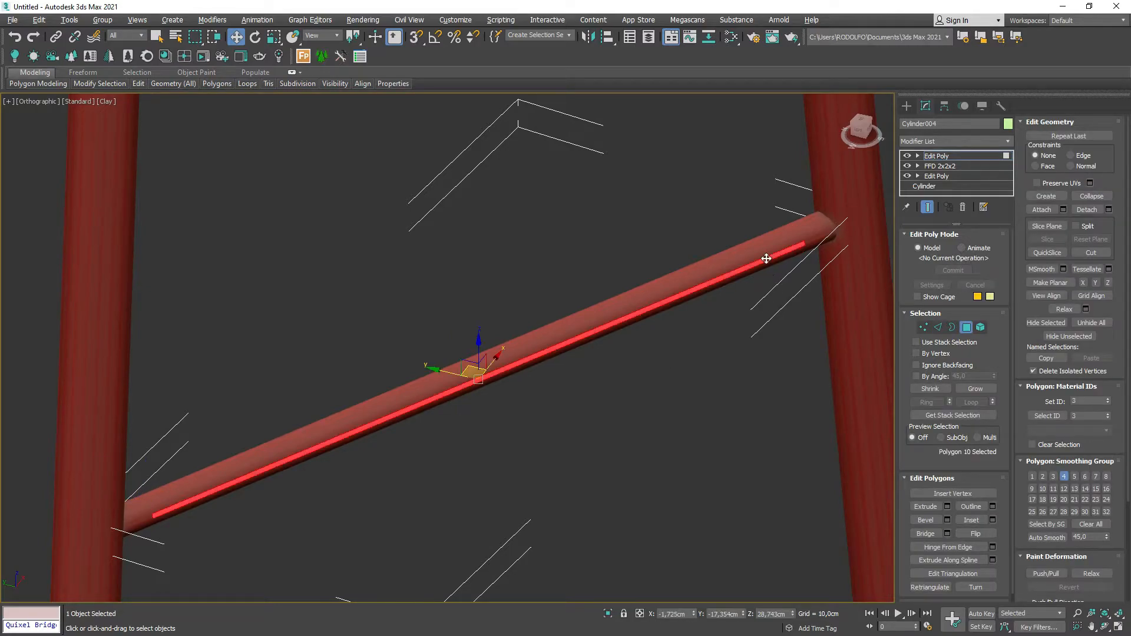
key(F4)
scroll(769, 248, up, 4)
ctrl+click(792, 246)
ctrl+click(785, 237)
ctrl+click(783, 234)
ctrl+click(781, 225)
scroll(622, 299, down, 3)
alt+middle_drag(622, 299, 652, 348)
scroll(235, 252, up, 6)
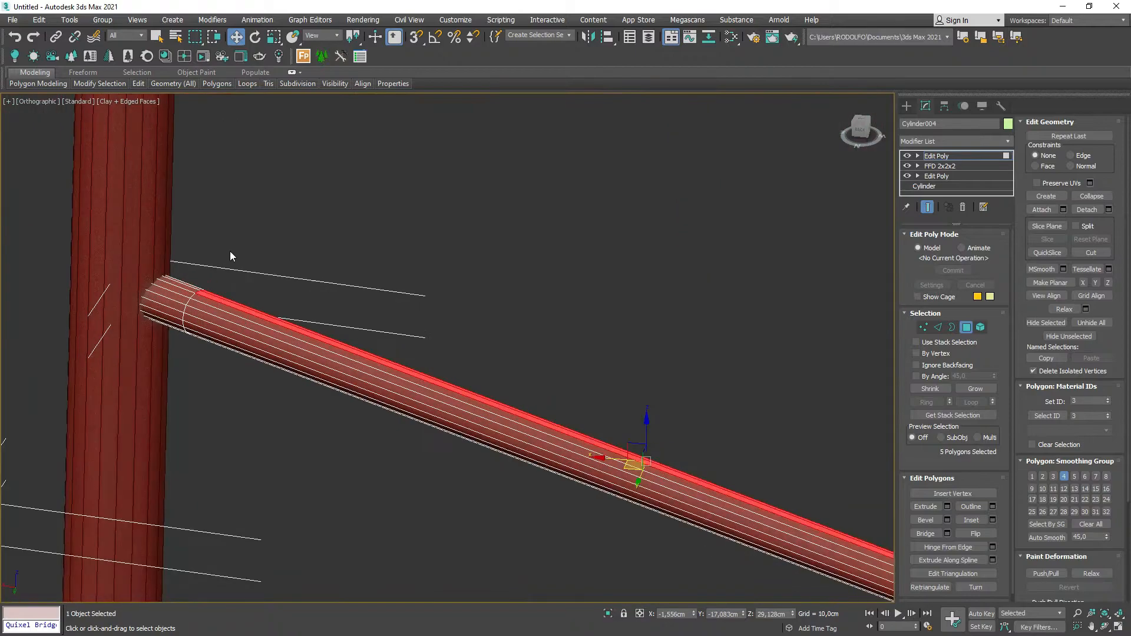
ctrl+click(214, 280)
ctrl+click(214, 290)
ctrl+click(210, 306)
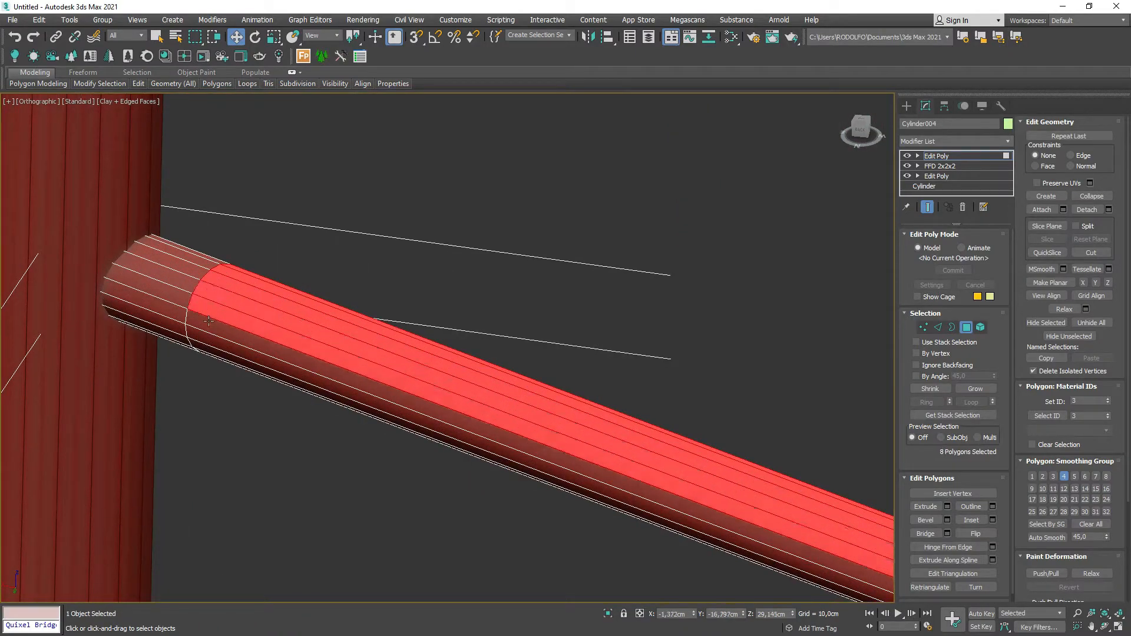
ctrl+click(210, 324)
Detach the selected crossbar polygons as a clone, forming a separate object.
scroll(425, 318, down, 3)
alt+middle_drag(519, 348, 421, 346)
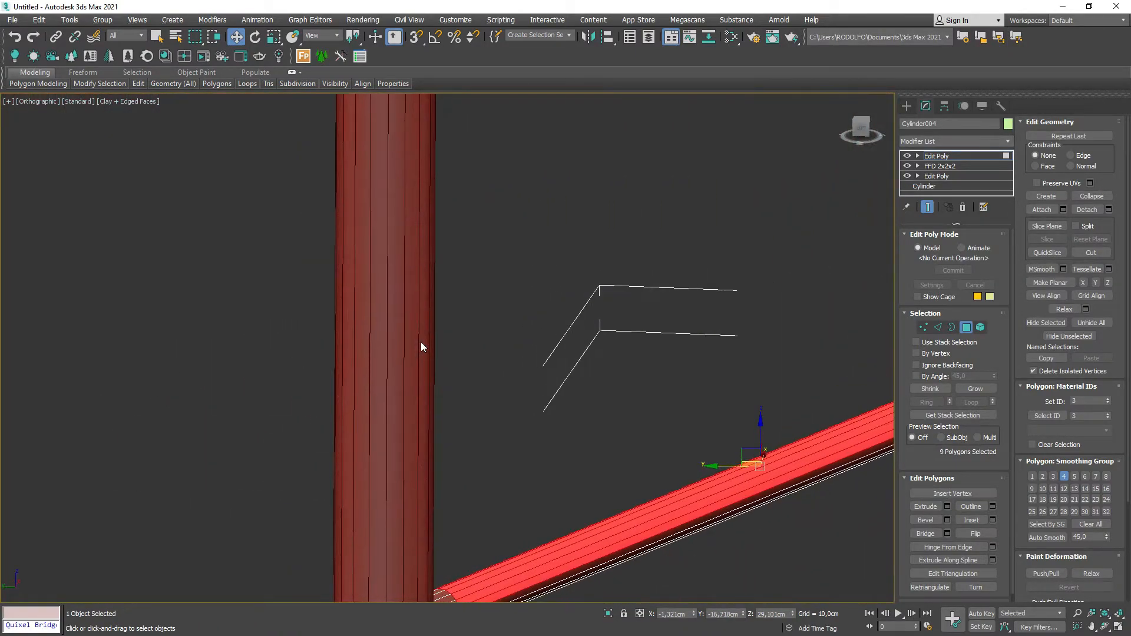
scroll(422, 346, down, 3)
middle_drag(577, 412, 467, 399)
scroll(651, 364, up, 5)
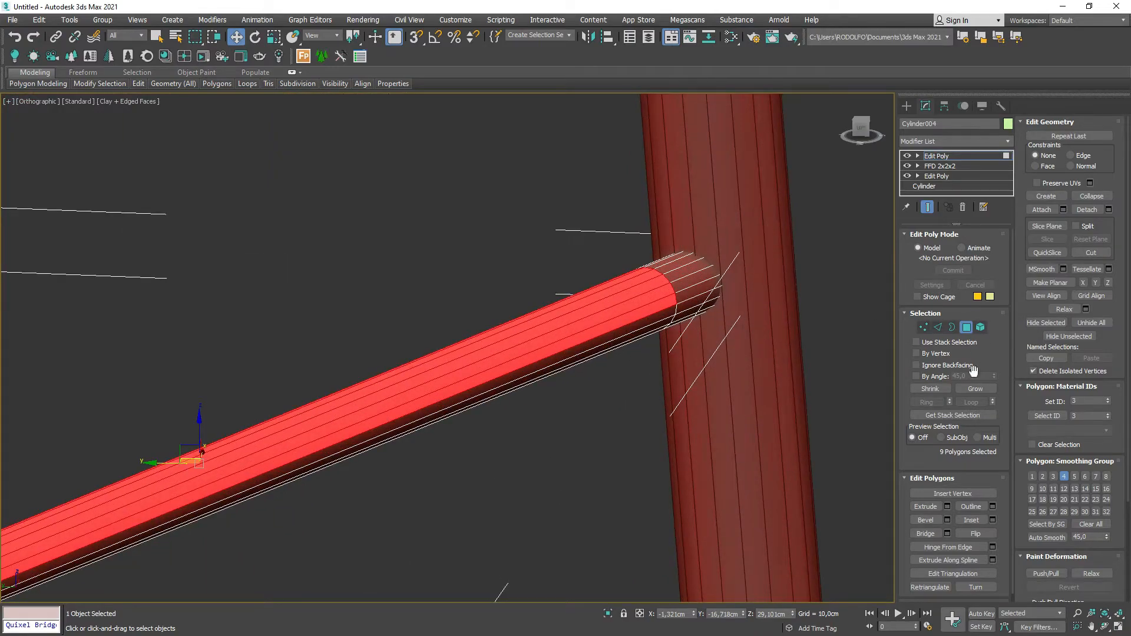
click(1106, 211)
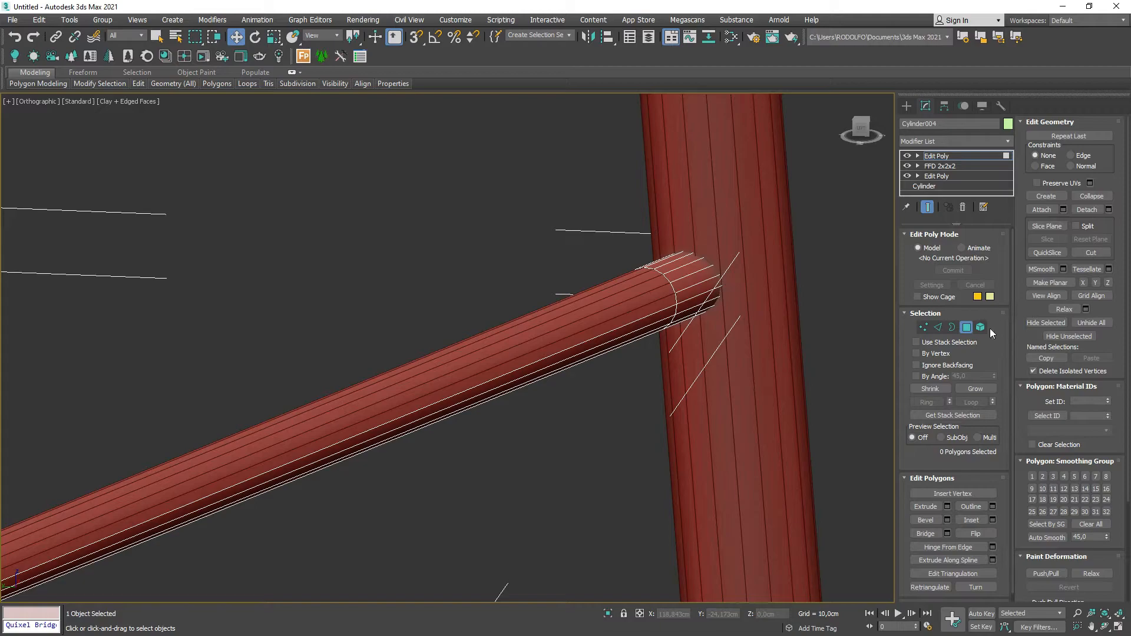
key(ctrl+a)
click(1107, 210)
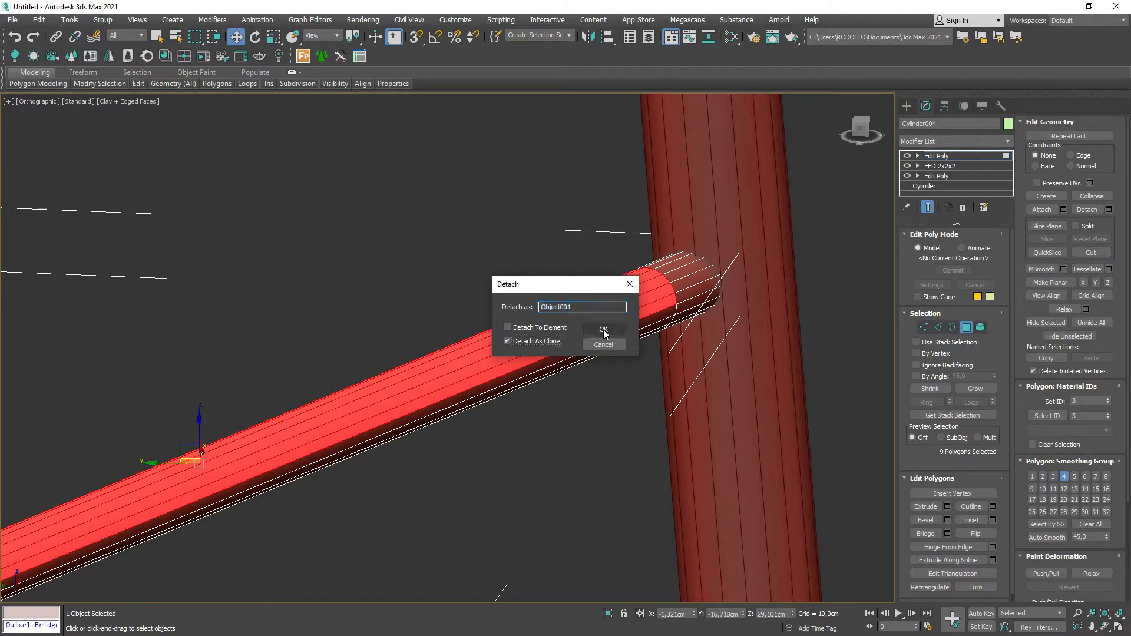
click(603, 330)
Leave polygon editing on the crossbar and select the detached curved strip lying on it.
click(970, 328)
click(539, 344)
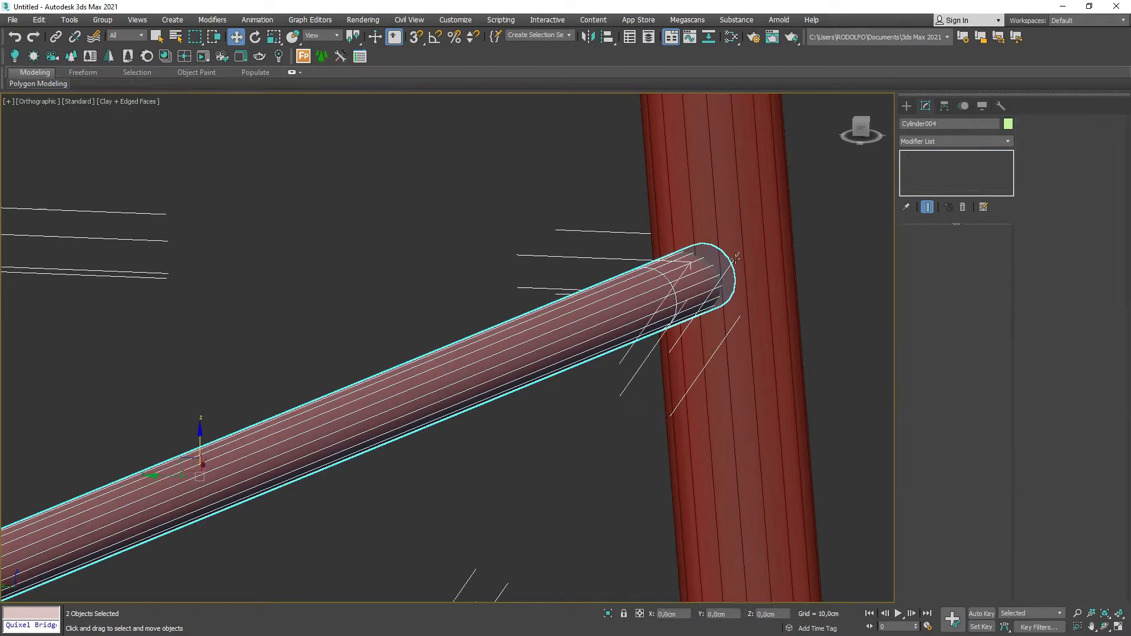
scroll(689, 289, down, 5)
scroll(699, 310, down, 2)
scroll(699, 310, up, 10)
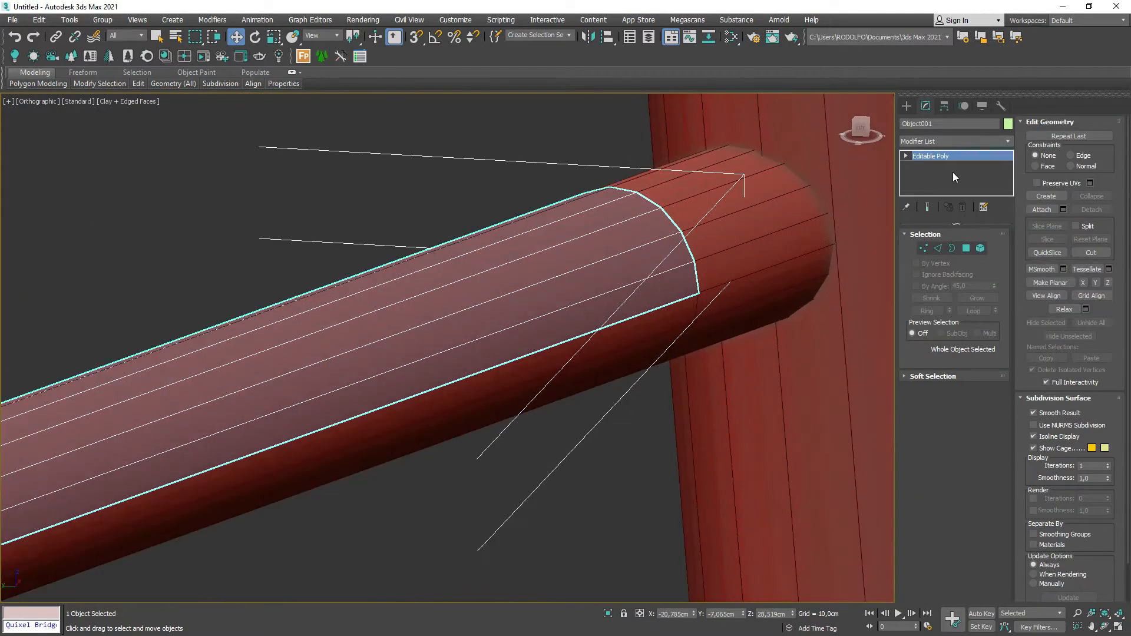
Add a Shell modifier to the detached curved strip and give it a slight outer thickness.
click(1008, 144)
scroll(994, 428, down, 10)
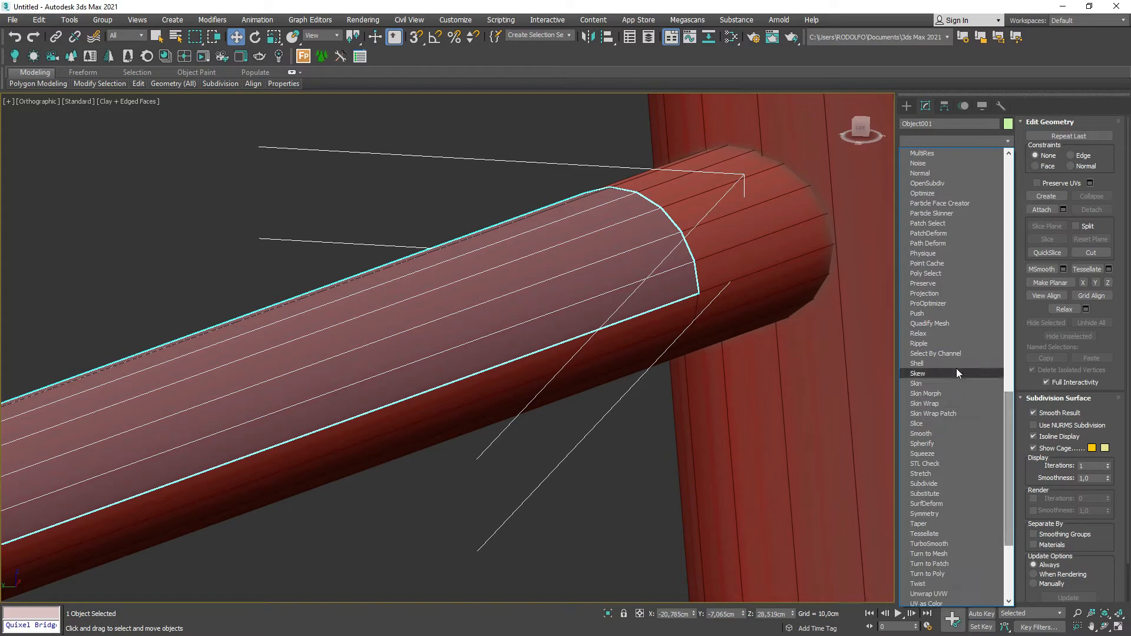
click(949, 365)
drag(993, 264, 1007, 594)
scroll(648, 361, down, 4)
alt+middle_drag(645, 362, 539, 367)
scroll(707, 471, up, 5)
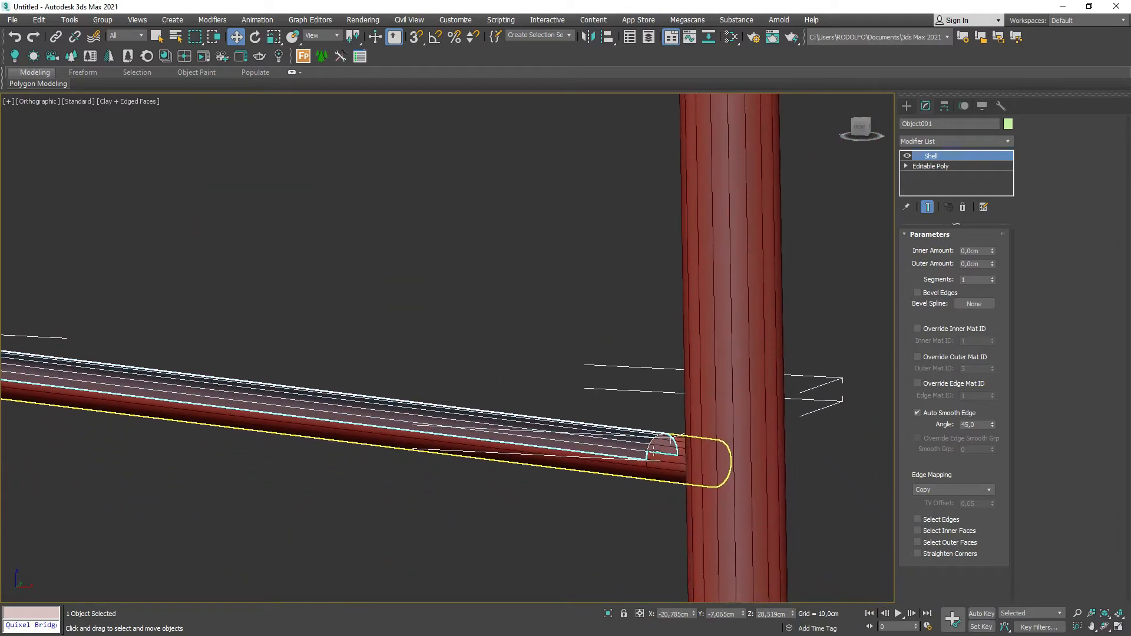
drag(992, 265, 993, 264)
Add an Edit Poly modifier to the strip and select the edge loops outlining its rim at both ends and along its long sides.
click(1003, 141)
key(e)
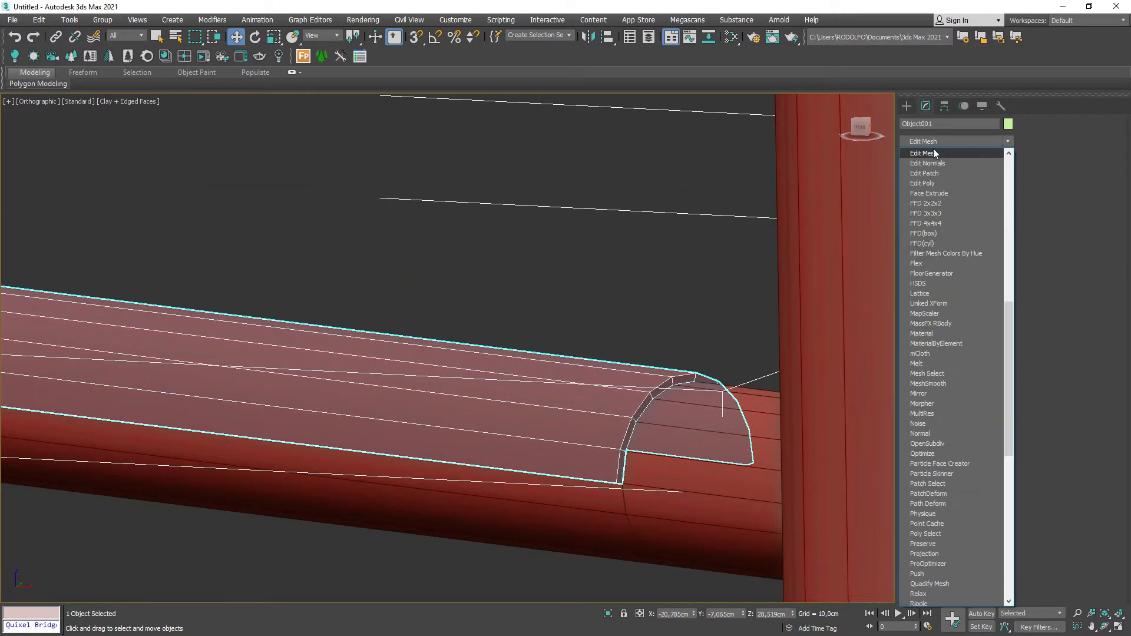
click(927, 181)
key(2)
key(F3)
scroll(647, 473, up, 4)
drag(638, 472, 585, 514)
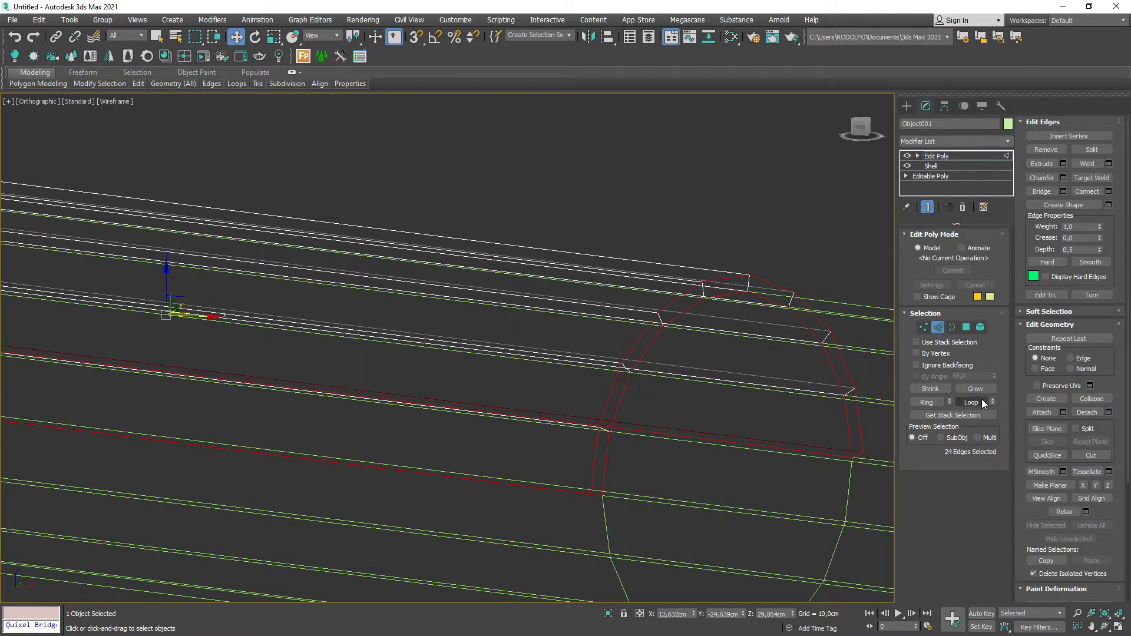
scroll(785, 370, down, 10)
alt+middle_drag(494, 355, 555, 357)
scroll(197, 406, up, 4)
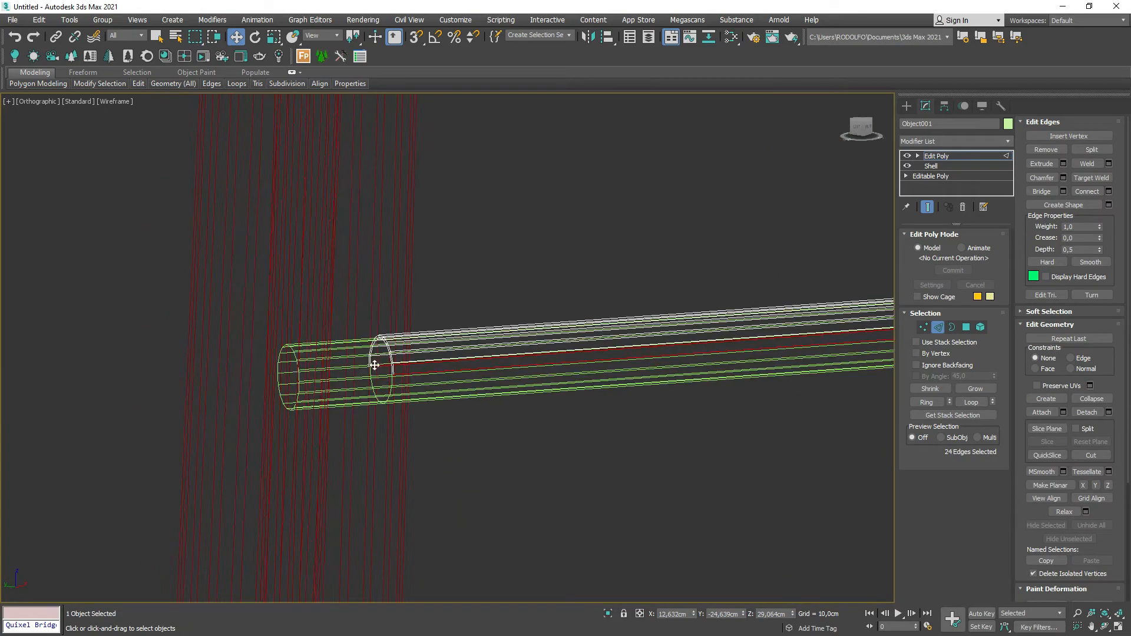
scroll(360, 377, up, 5)
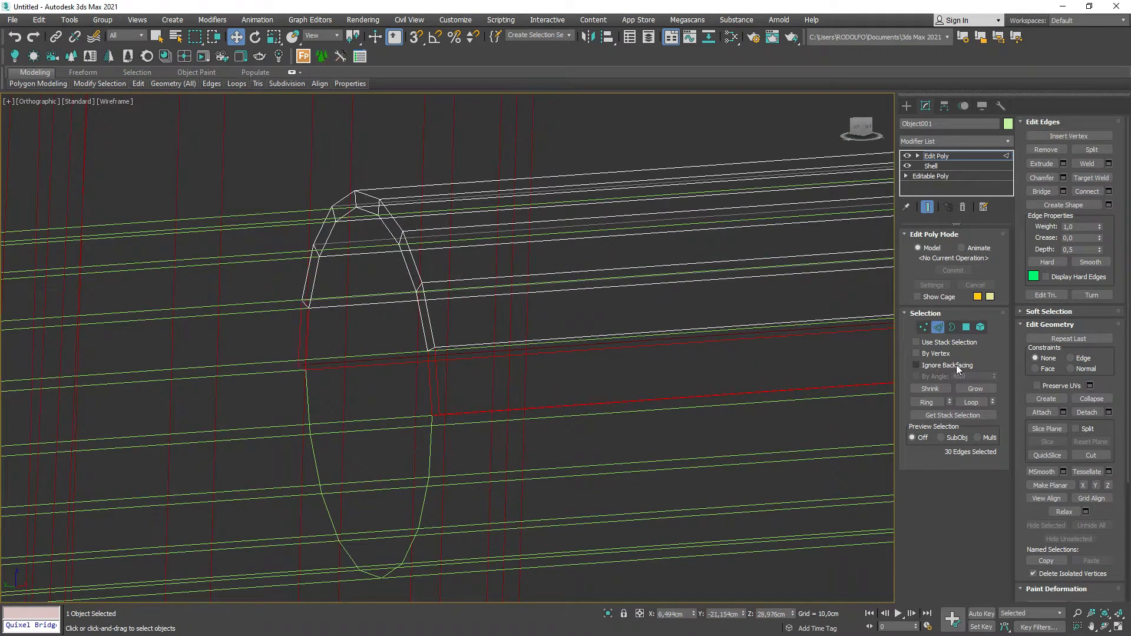
click(972, 403)
Chamfer the strip's selected rim edges by about 0.017 cm with 1 segment and leave edge editing.
scroll(363, 429, down, 4)
key(F3)
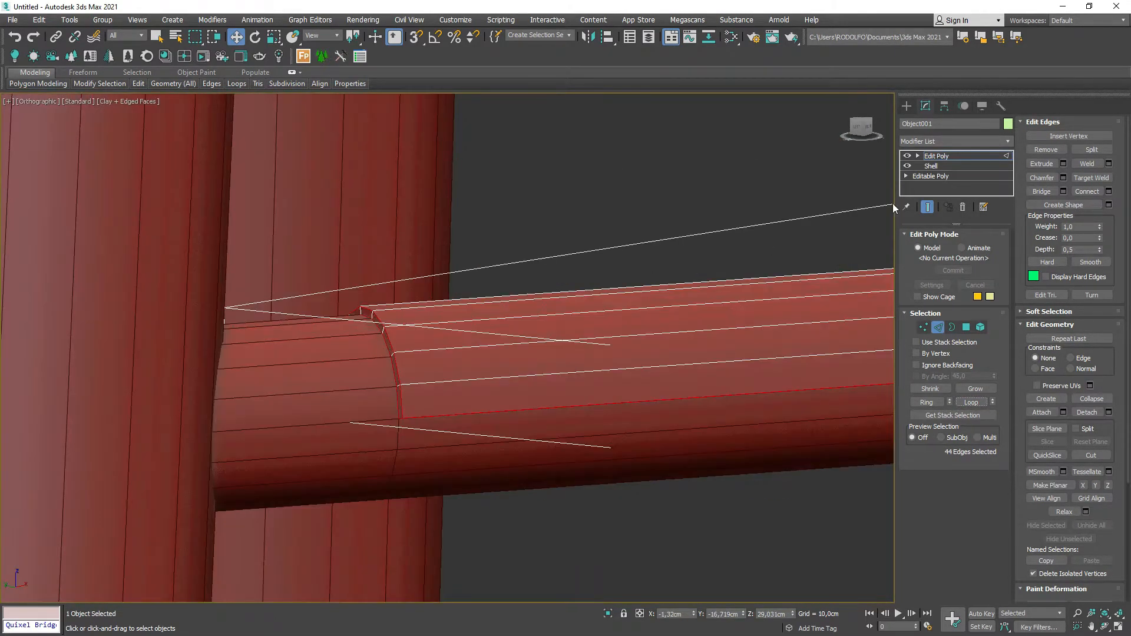
click(1063, 177)
scroll(379, 404, up, 2)
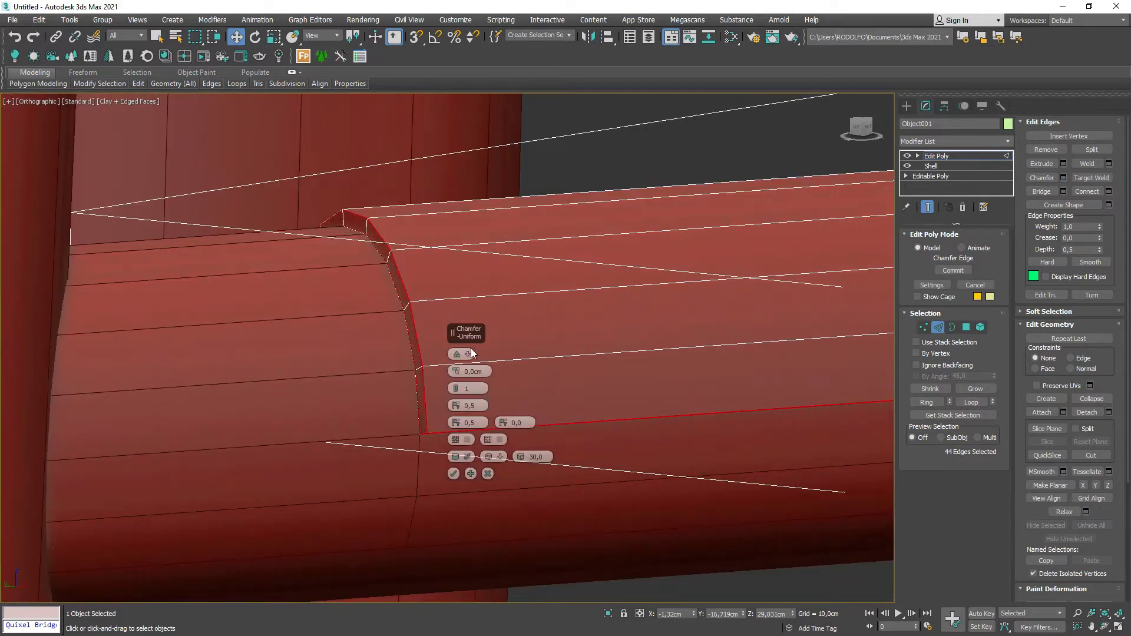
drag(455, 369, 456, 365)
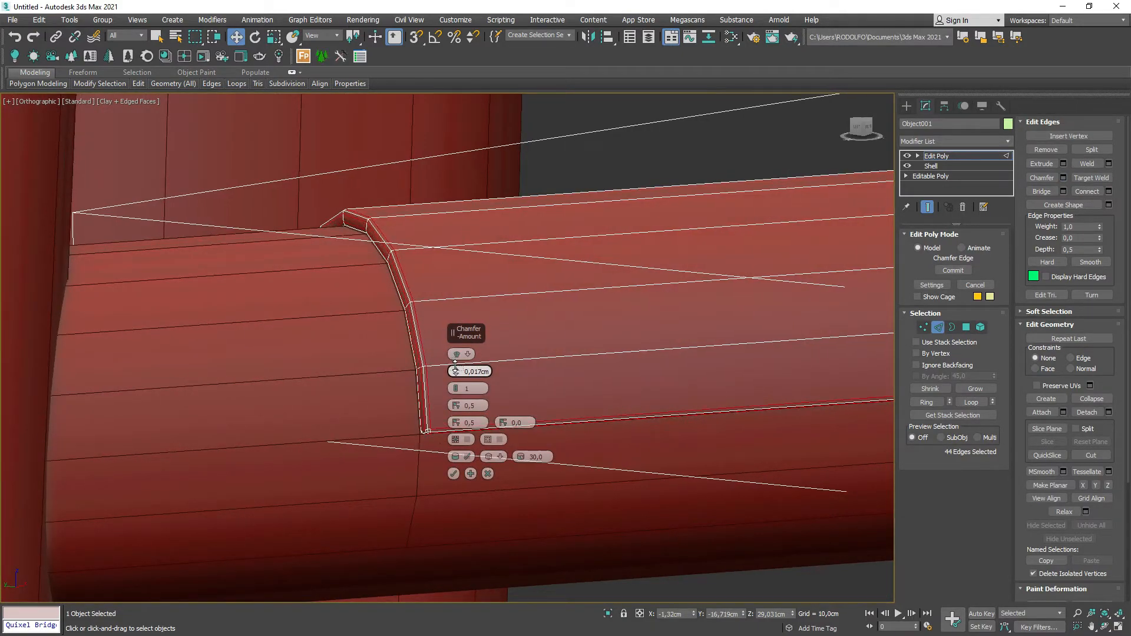
click(453, 474)
click(941, 328)
Hide the edged faces and convert the curved strip to an Editable Poly.
scroll(460, 355, down, 9)
key(F3)
scroll(619, 368, up, 5)
key(F3)
key(F4)
scroll(515, 338, down, 6)
alt+middle_drag(503, 351, 484, 377)
drag(234, 407, 231, 413)
scroll(61, 272, up, 10)
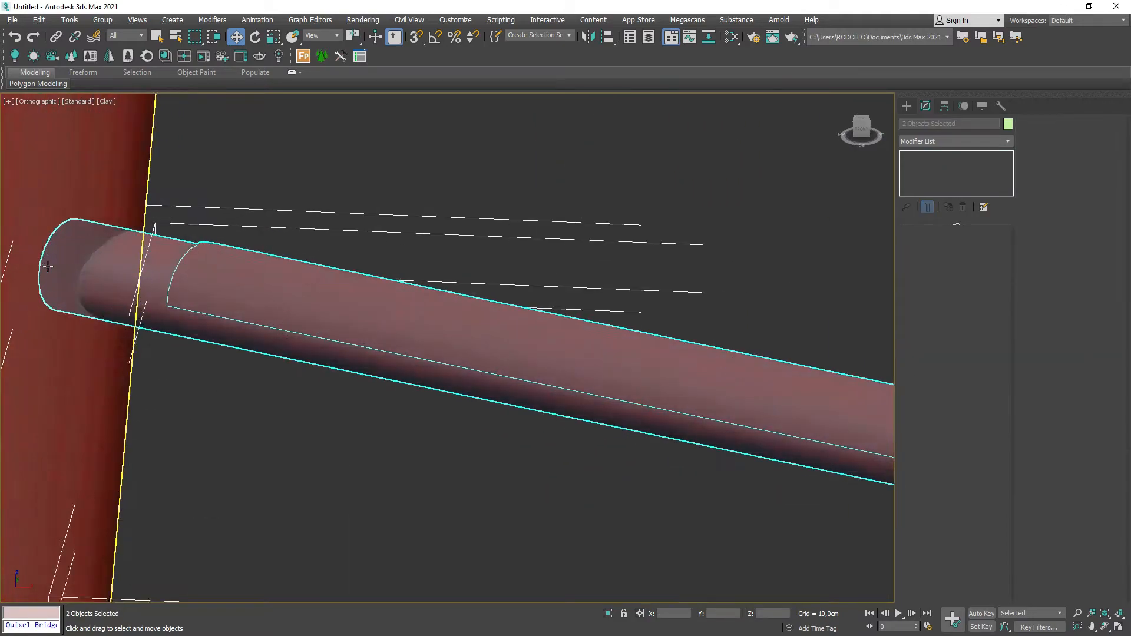
click(532, 244)
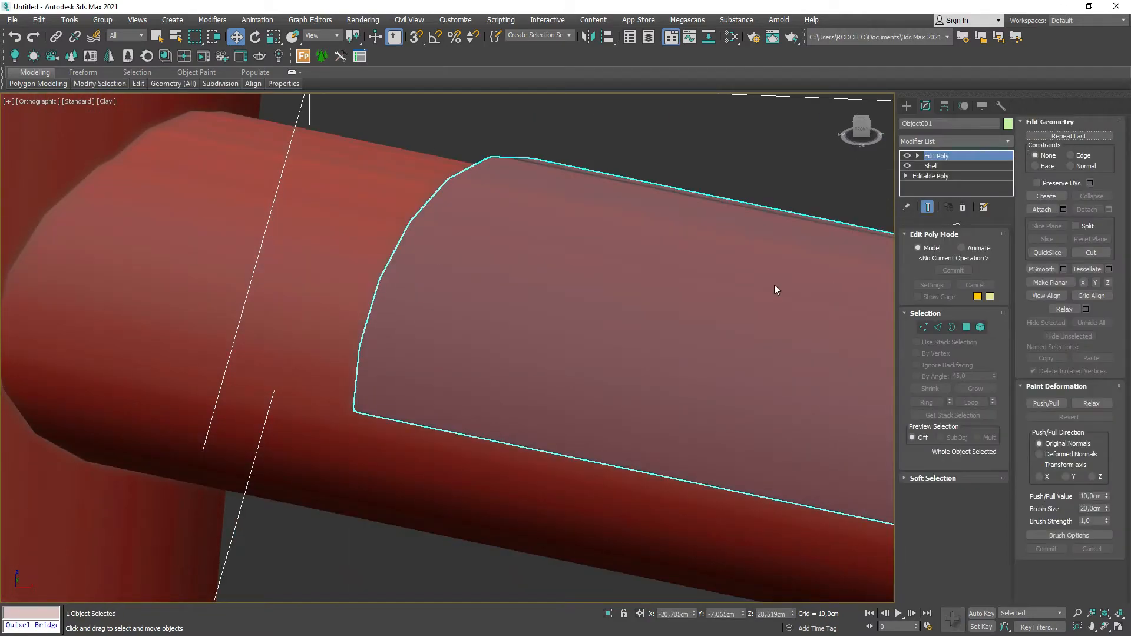
right_click(663, 336)
mouse_move(715, 462)
click(790, 469)
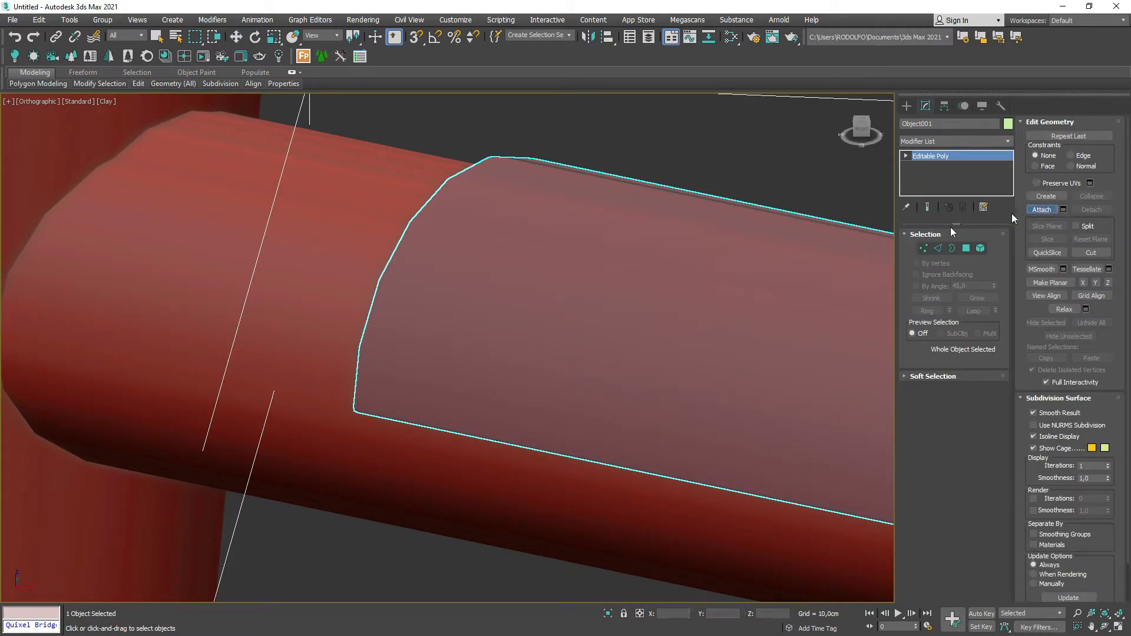
Select the crossbar in wireframe, convert it to an Editable Poly and start polygon editing on it.
key(w)
key(F3)
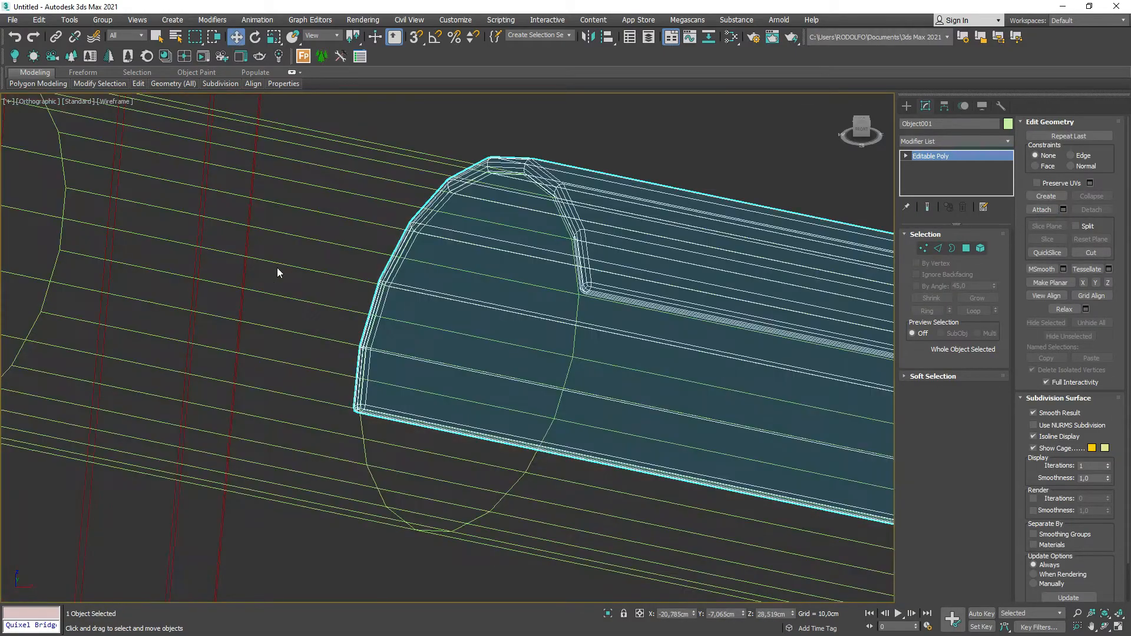
click(277, 268)
click(357, 223)
right_click(358, 223)
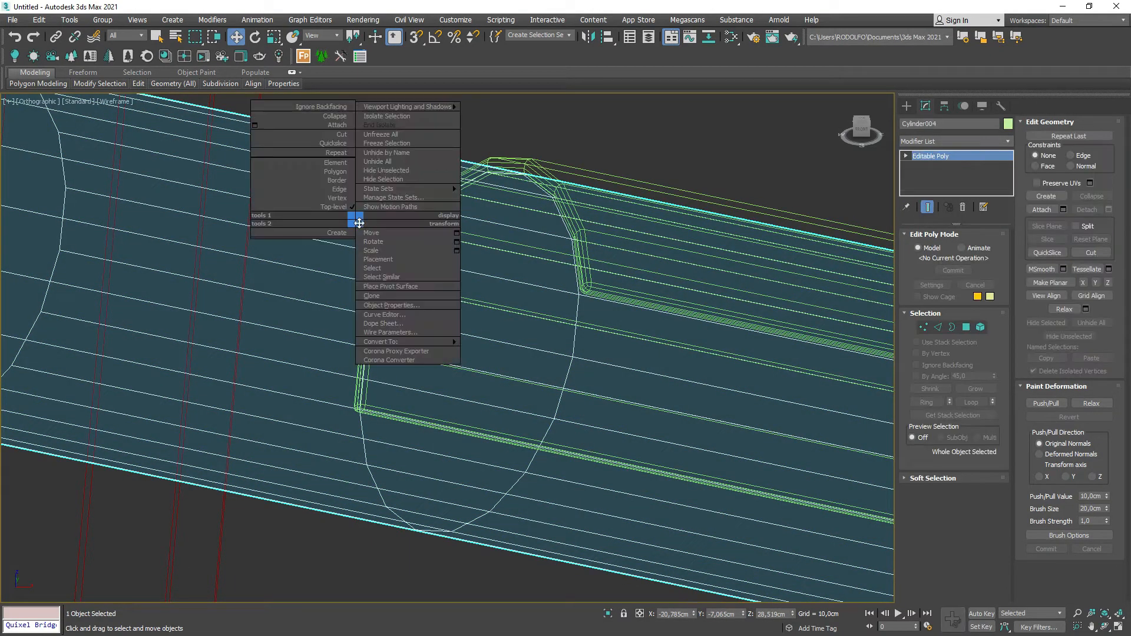
click(365, 202)
Select and delete the cap polygons at both ends of the crossbar, leaving polygon editing when done.
scroll(365, 202, down, 4)
click(366, 373)
scroll(248, 252, down, 5)
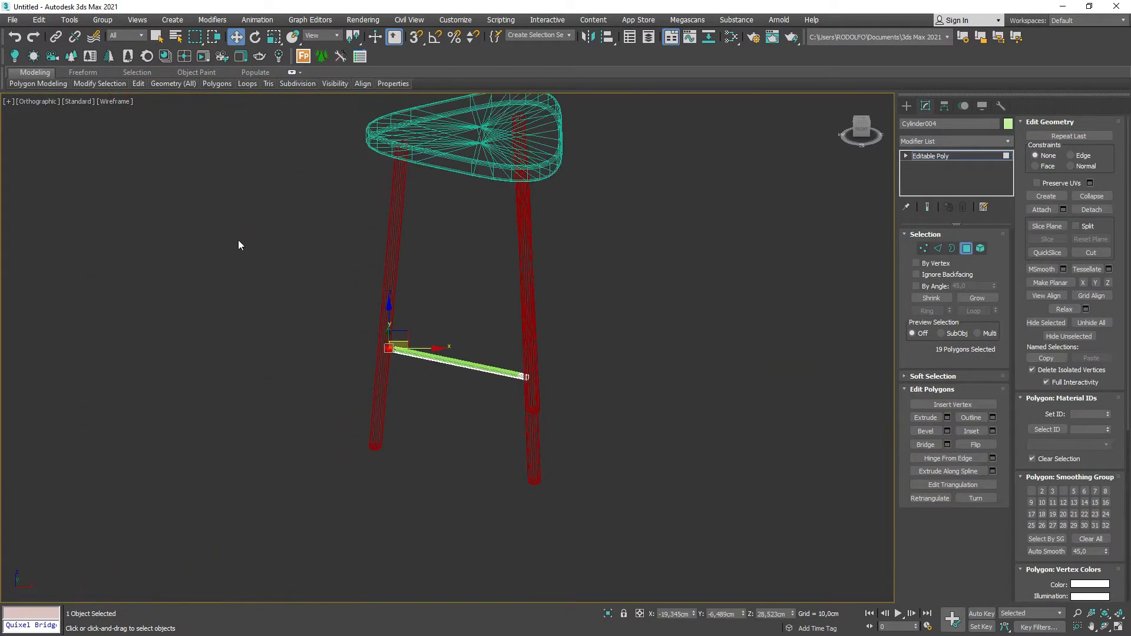
scroll(514, 363, up, 6)
alt+drag(510, 362, 429, 497)
middle_drag(383, 437, 783, 463)
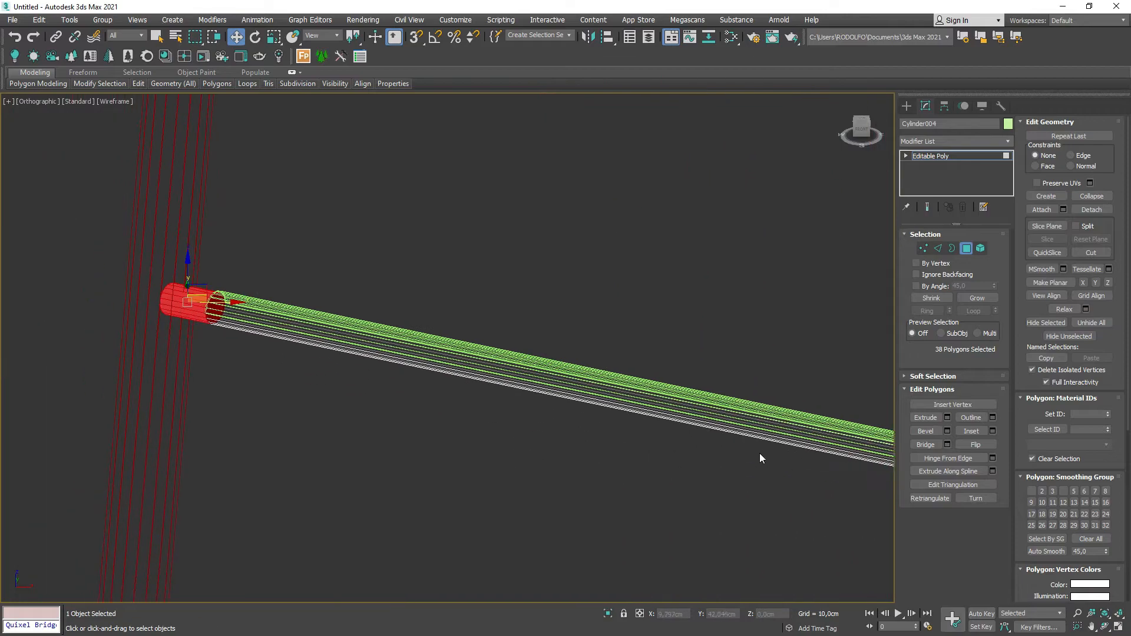
scroll(400, 333, down, 5)
scroll(785, 369, up, 8)
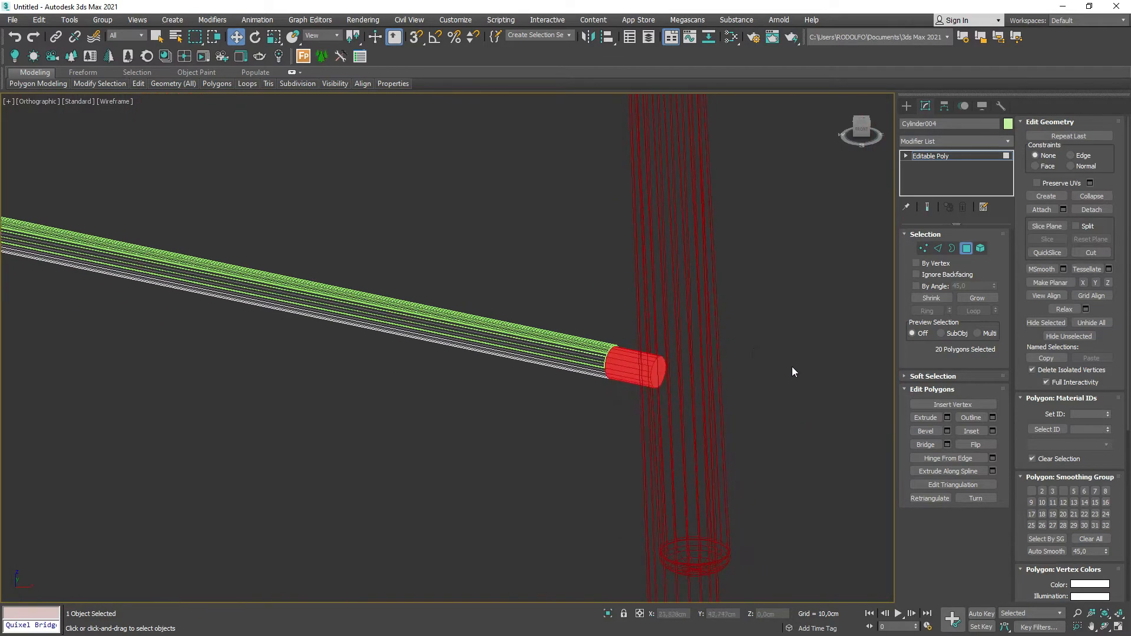
alt+drag(458, 309, 391, 411)
middle_drag(518, 382, 556, 392)
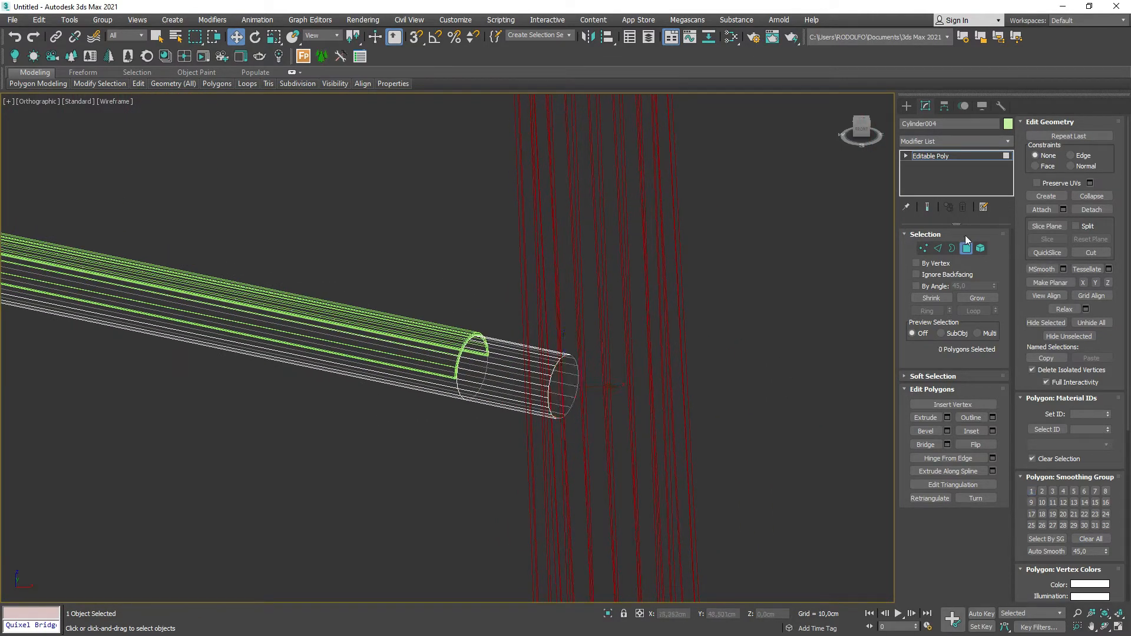
click(967, 248)
Return to shaded display and select the crossbar together with its curved strip.
scroll(699, 434, down, 5)
key(F3)
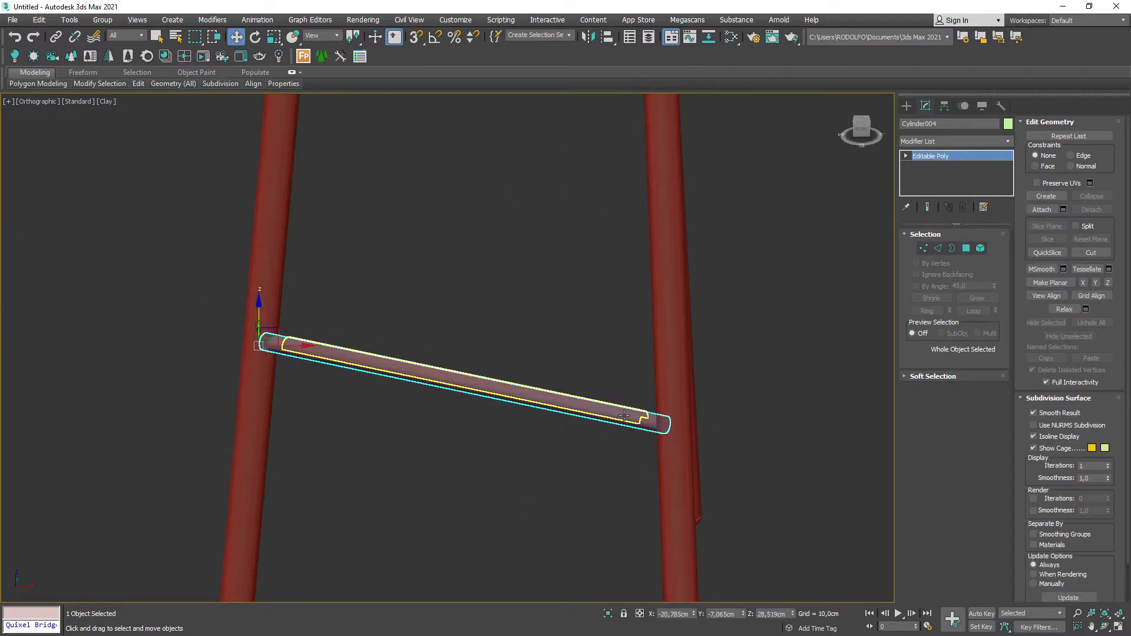
scroll(635, 413, up, 6)
ctrl+click(626, 405)
Try a TurboSmooth modifier with 1 iteration on the crossbar and strip, inspect the result, and delete the modifier.
click(1007, 143)
key(t)
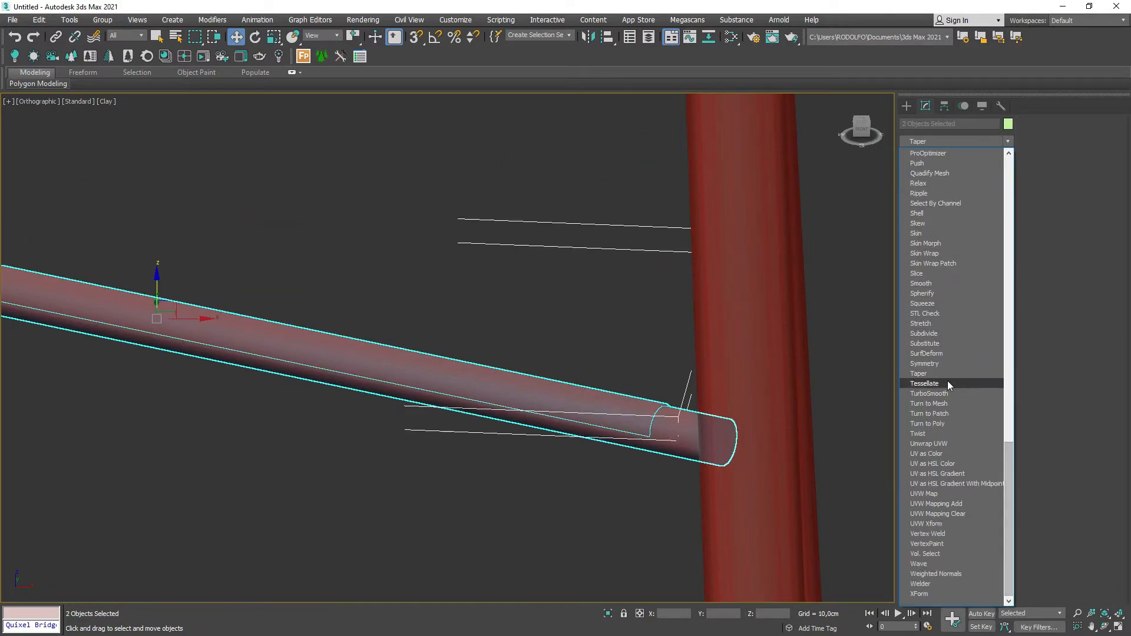
click(951, 396)
key(F4)
scroll(749, 443, up, 4)
key(F3)
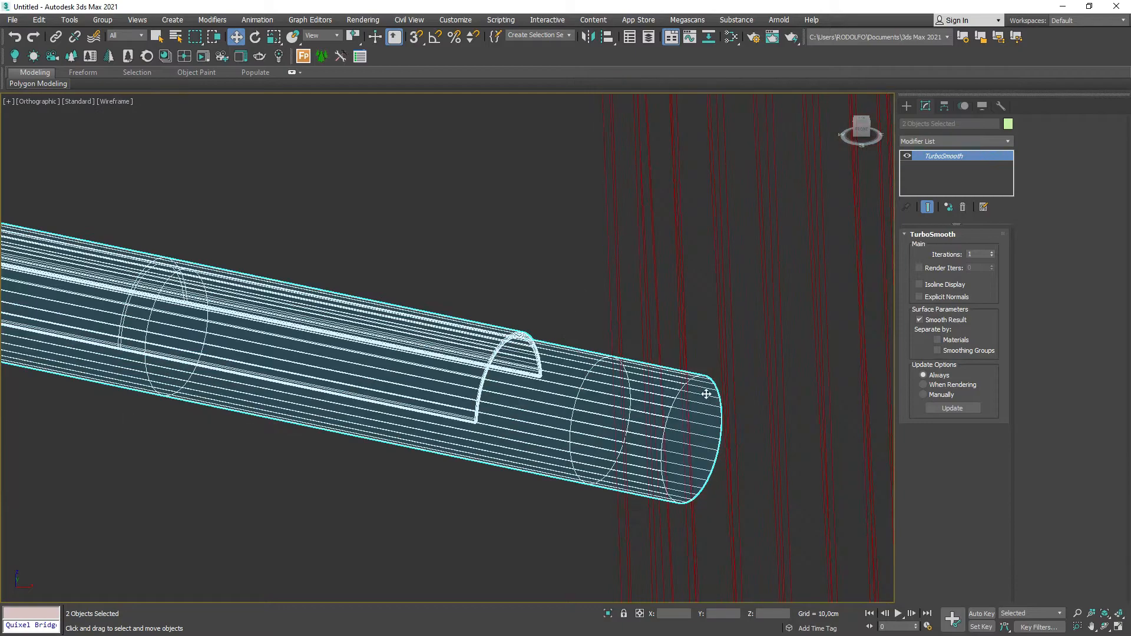
scroll(682, 375, down, 5)
scroll(683, 374, down, 3)
key(F3)
scroll(264, 280, up, 8)
scroll(393, 293, down, 8)
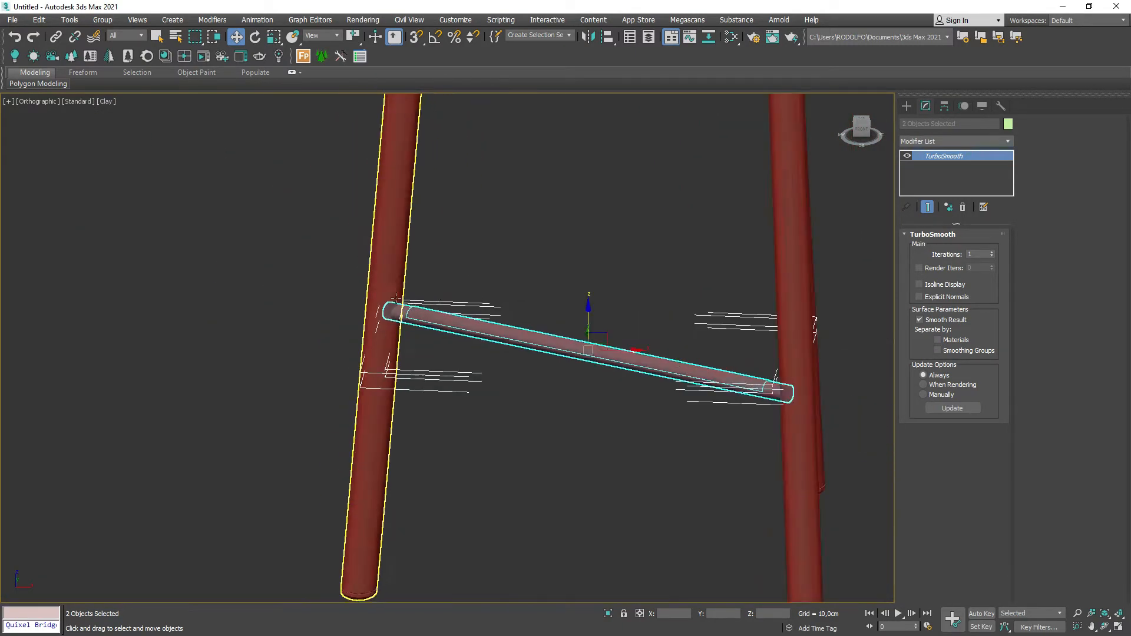
alt+middle_drag(526, 354, 497, 380)
right_click(956, 157)
click(945, 170)
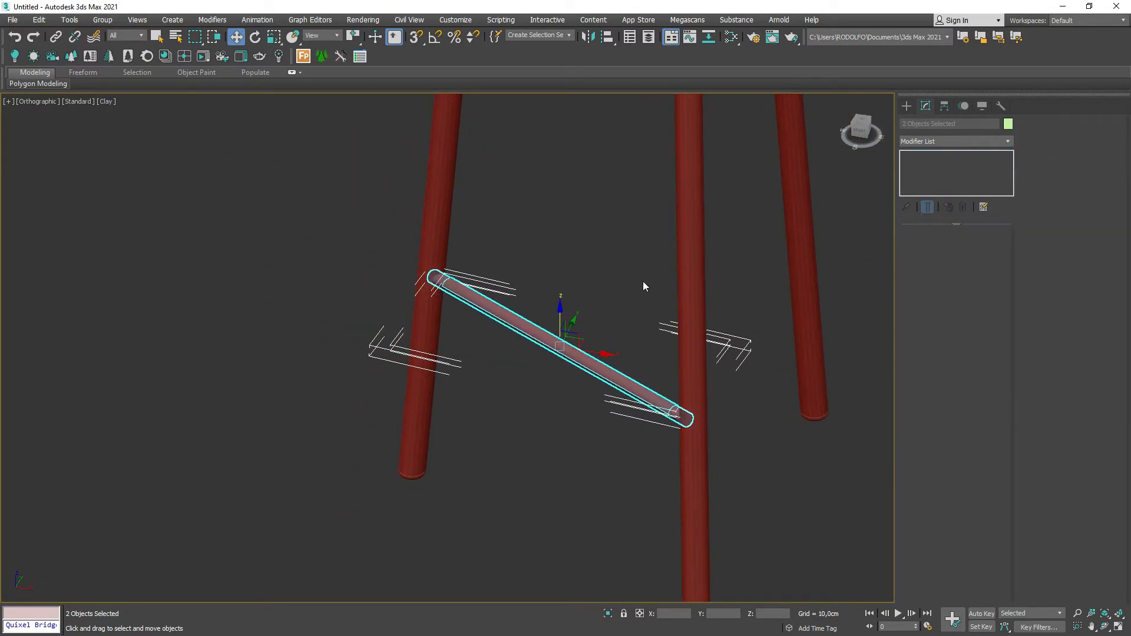
Copy the crossbar and its strip toward the opposite side of the stool in the wireframe top view.
key(t)
key(z)
key(F3)
scroll(442, 369, down, 5)
mouse_move(443, 368)
shift+mouse_down()
mouse_move(482, 323)
mouse_move(527, 304)
mouse_move(562, 321)
mouse_move(565, 348)
shift+mouse_up()
click(562, 373)
Rotate the copied crossbar and strip and position them between the two legs along the seat's straight vertical side.
key(e)
key(w)
drag(500, 314, 580, 304)
drag(538, 342, 548, 327)
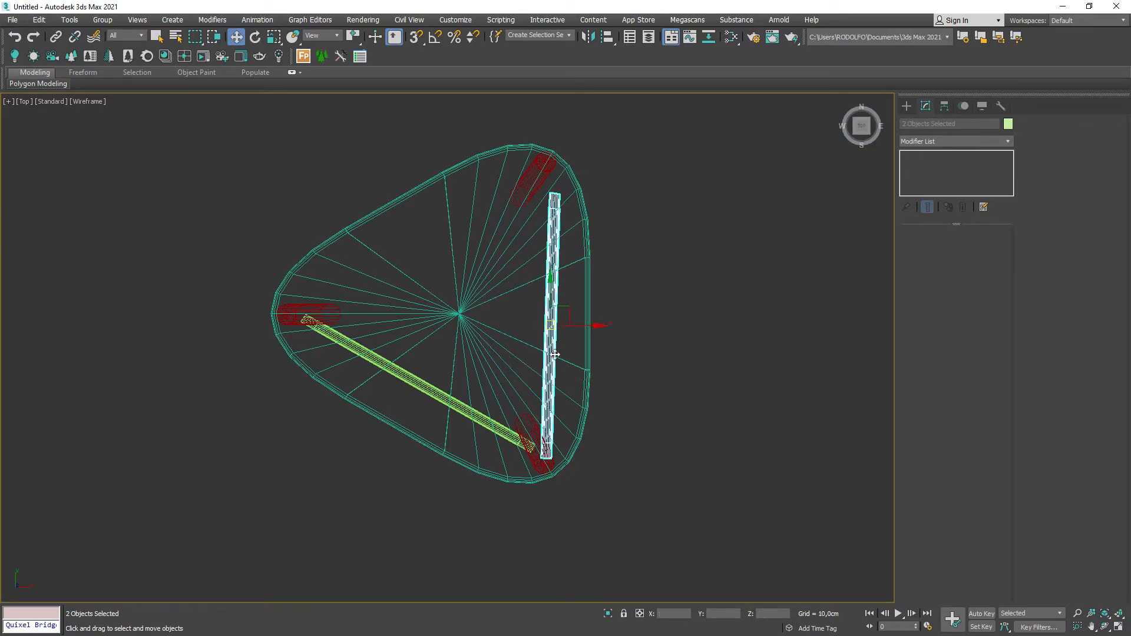
scroll(552, 345, up, 6)
drag(523, 419, 478, 355)
scroll(526, 458, down, 6)
alt+middle_drag(535, 437, 491, 343)
key(F3)
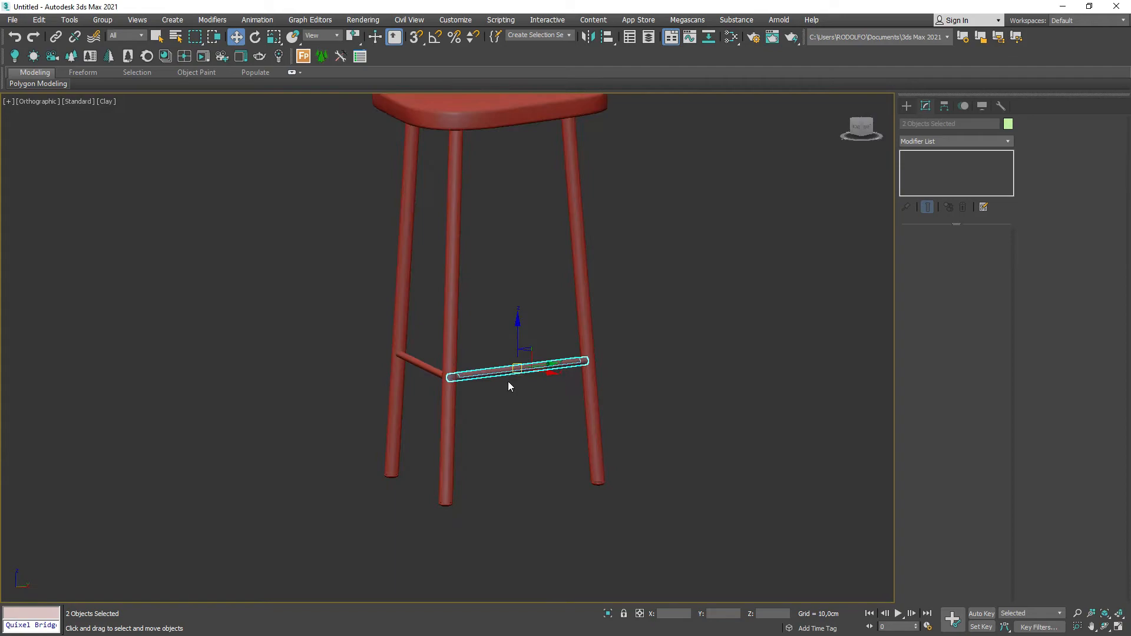
Nudge the second crossbar and strip along X so that both ends sit centred in their legs.
scroll(503, 412, up, 6)
key(XF86AudioLowerVolume)
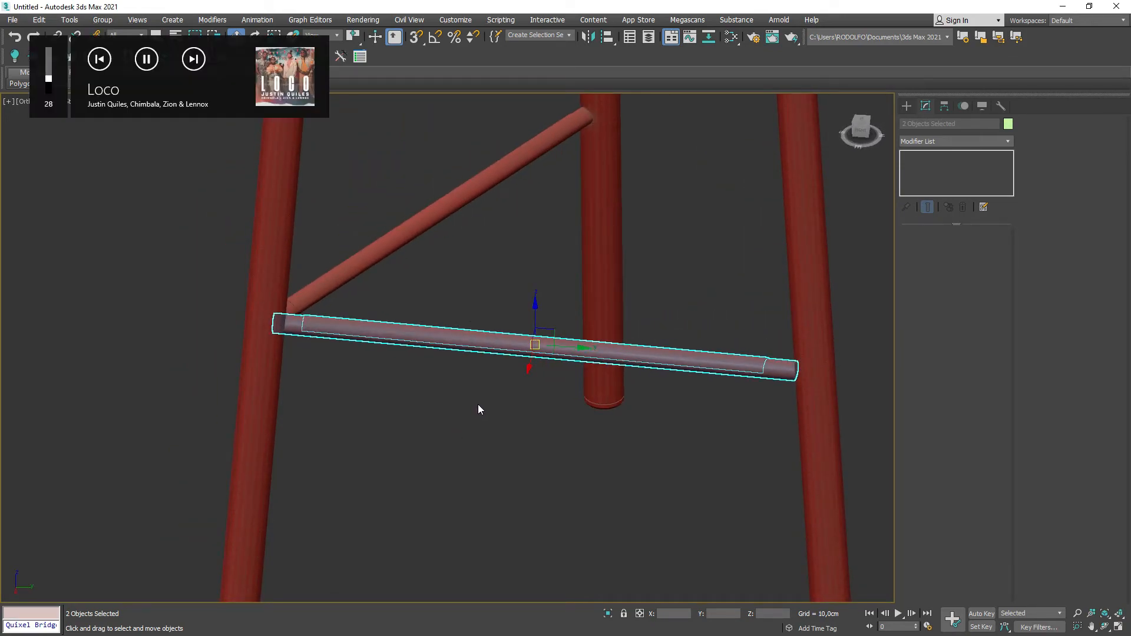
scroll(528, 335, down, 6)
alt+middle_drag(529, 334, 608, 356)
scroll(514, 304, up, 6)
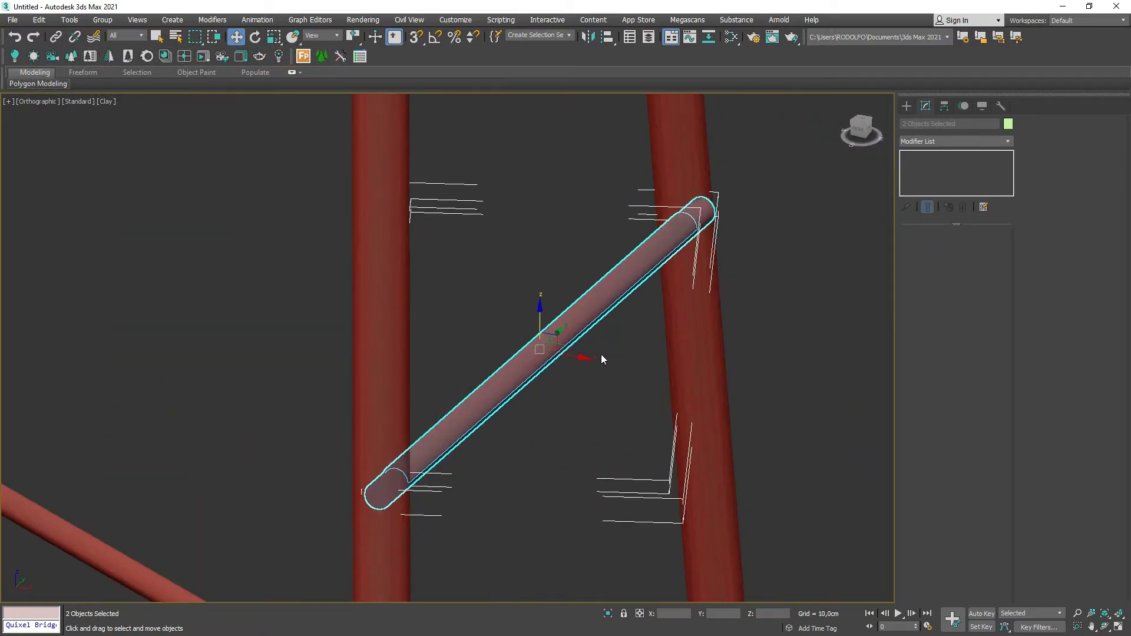
drag(544, 373, 552, 372)
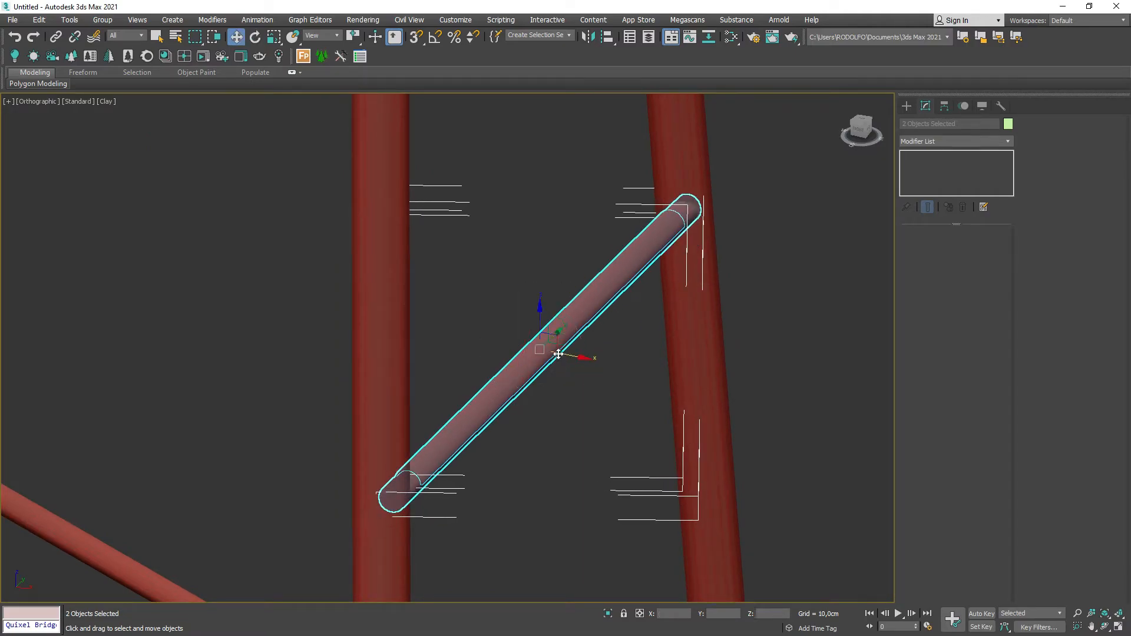
Copy the second crossbar and its strip toward the stool's remaining open side in the top view.
mouse_move(553, 354)
alt+middle_down()
mouse_move(626, 382)
mouse_move(478, 387)
mouse_move(572, 387)
mouse_move(530, 404)
alt+middle_up()
scroll(572, 387, down, 4)
key(t)
key(F3)
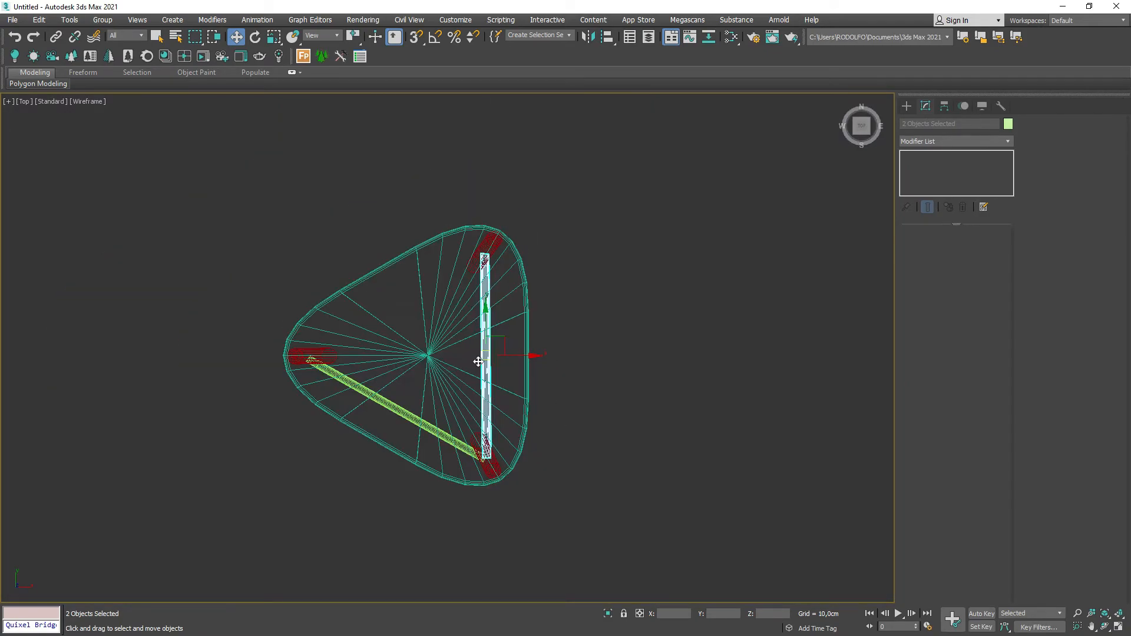
shift+drag(483, 356, 382, 356)
click(563, 375)
Rotate the third crossbar and strip in the top view toward the line between the two unconnected legs.
key(e)
scroll(449, 319, up, 4)
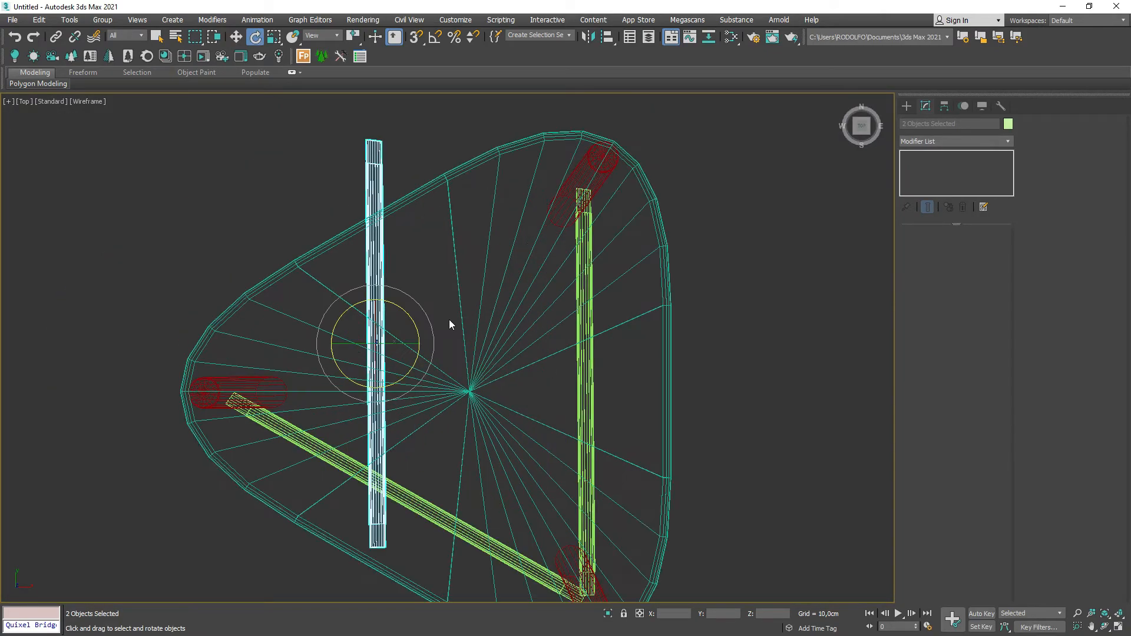
mouse_move(408, 312)
mouse_down()
mouse_move(407, 357)
mouse_move(398, 282)
mouse_move(424, 241)
mouse_up()
key(w)
key(ctrl+z)
key(w)
Raise the third crossbar and strip between their legs, well above the height of the other two crossbars.
mouse_move(398, 319)
alt+middle_down()
mouse_move(483, 274)
mouse_move(343, 366)
mouse_move(424, 341)
mouse_move(411, 298)
mouse_move(437, 321)
mouse_move(441, 363)
alt+middle_up()
key(F3)
scroll(442, 362, down, 4)
click(429, 280)
key(ctrl+z)
drag(433, 282, 433, 242)
alt+middle_drag(500, 297, 462, 308)
scroll(425, 267, up, 3)
alt+middle_drag(425, 267, 452, 312)
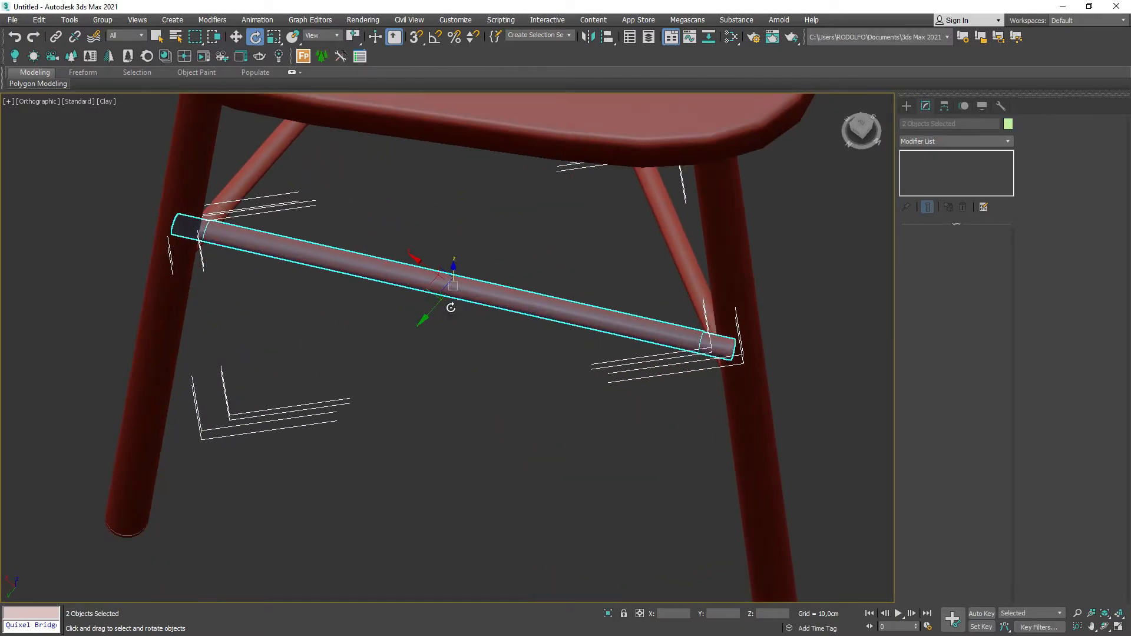
Fine-tune the rotation and position of the raised crossbar and strip so that both ends meet the legs.
drag(455, 324, 464, 326)
alt+middle_drag(465, 326, 453, 282)
key(w)
drag(431, 290, 425, 278)
key(e)
drag(461, 313, 427, 270)
Shorten the raised crossbar's strip by moving the vertices of its end at the single leg inward along the bar.
click(496, 262)
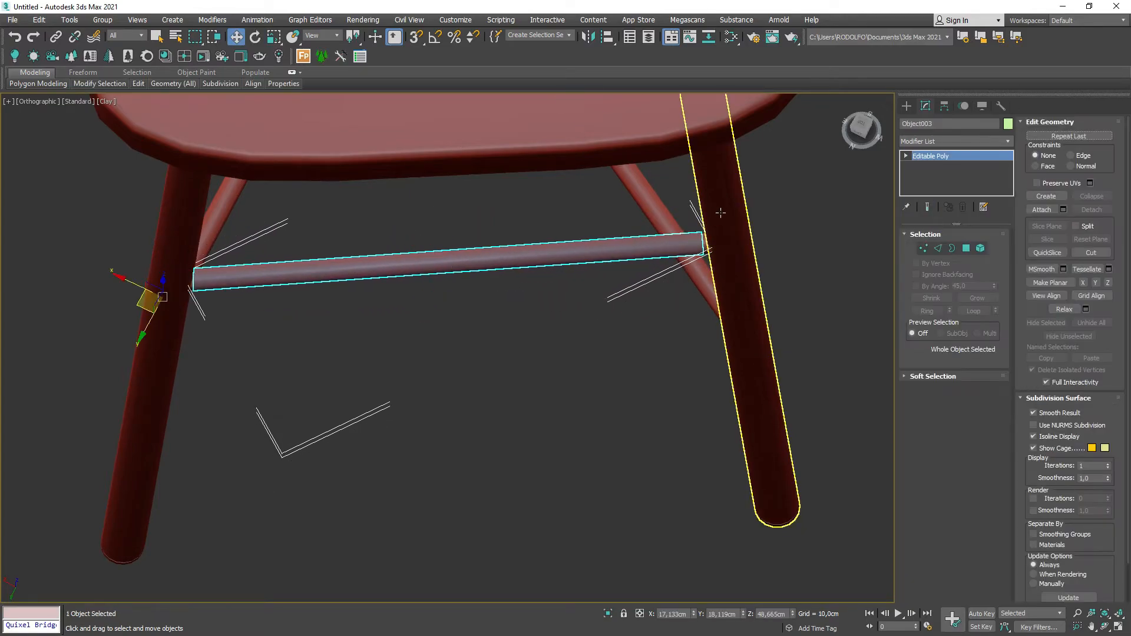
key(1)
key(F3)
drag(734, 197, 670, 293)
key(F3)
scroll(714, 234, up, 6)
key(t)
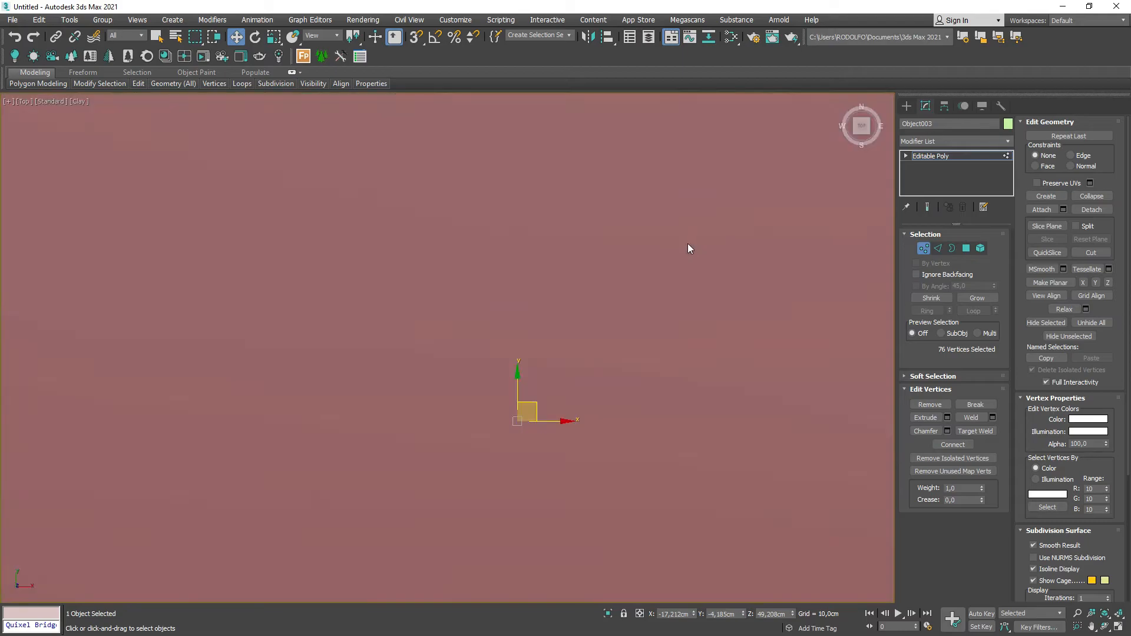
key(F3)
scroll(571, 345, down, 3)
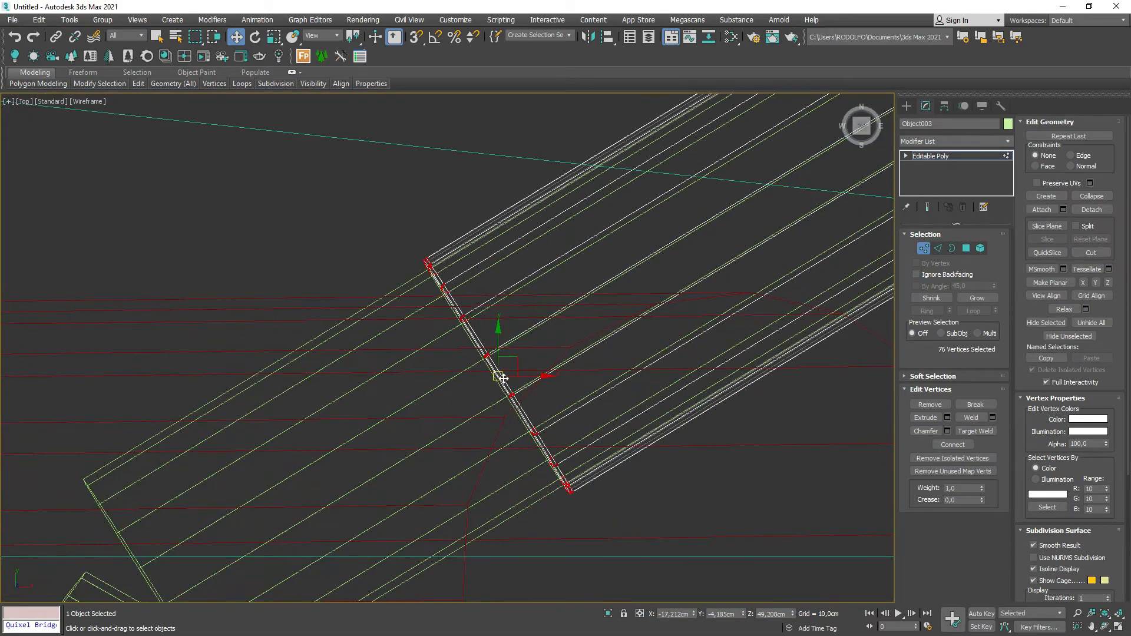
drag(557, 345, 728, 242)
scroll(474, 425, down, 10)
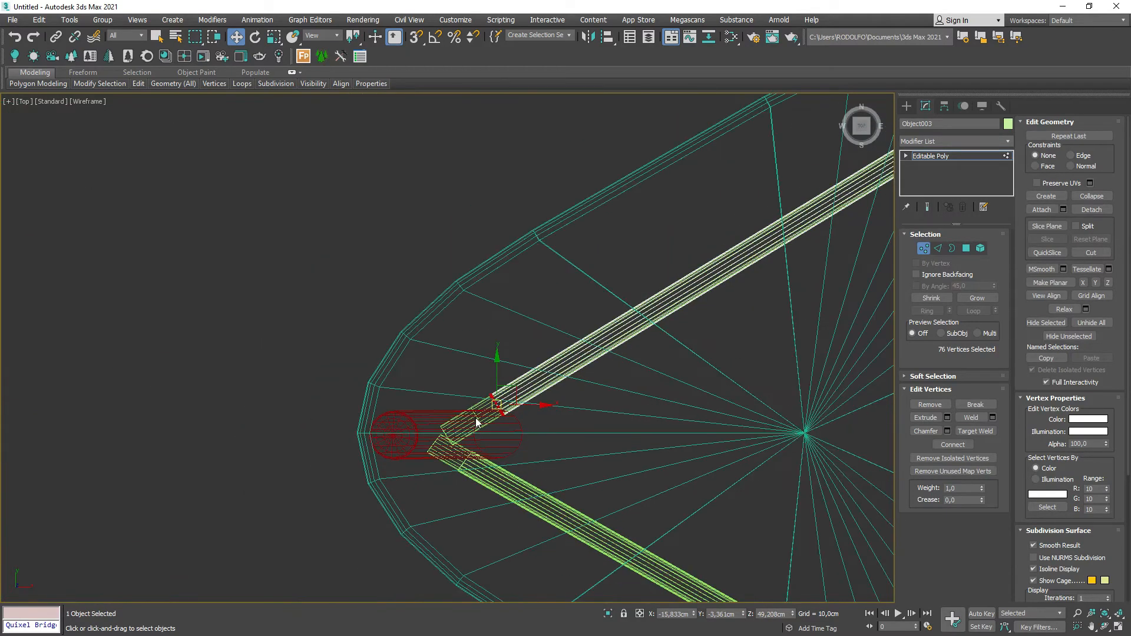
Shorten the raised crossbar's strip at its opposite end by moving that end's vertices inward along the bar.
middle_drag(727, 283, 336, 418)
drag(449, 387, 450, 387)
mouse_move(501, 204)
mouse_down()
mouse_move(278, 320)
mouse_move(293, 321)
mouse_up()
scroll(499, 353, down, 7)
key(F3)
scroll(500, 356, down, 4)
alt+middle_drag(402, 406, 566, 331)
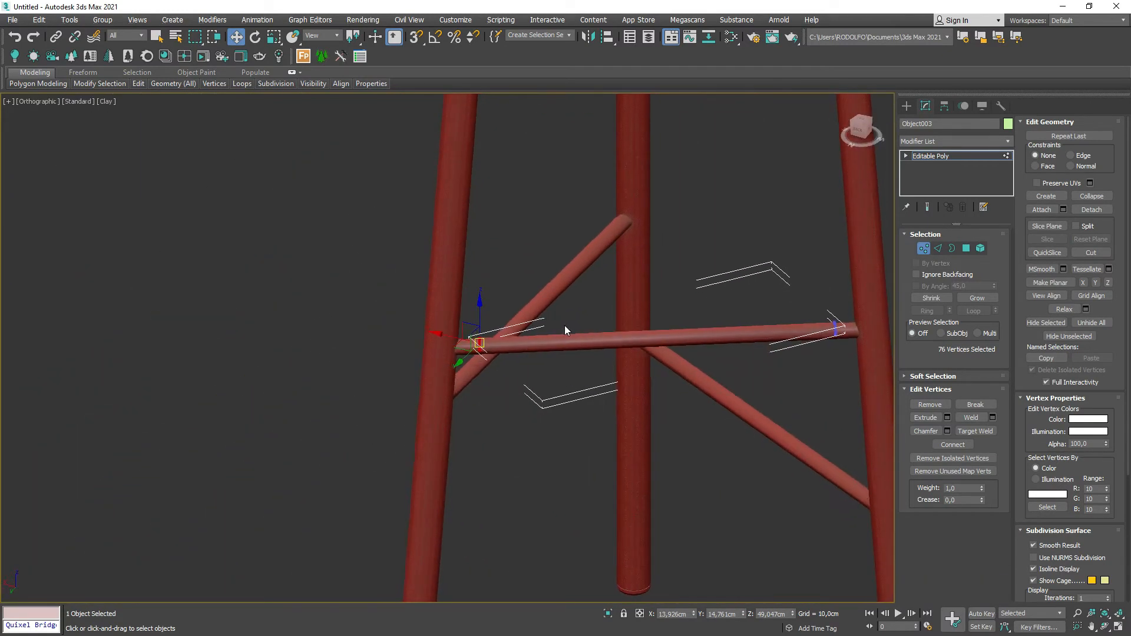
key(1)
Examine the crossbars, strips and whole stool from several angles with the scene statistics displayed and nothing selected.
scroll(506, 336, up, 7)
scroll(351, 321, down, 7)
alt+middle_drag(625, 357, 662, 366)
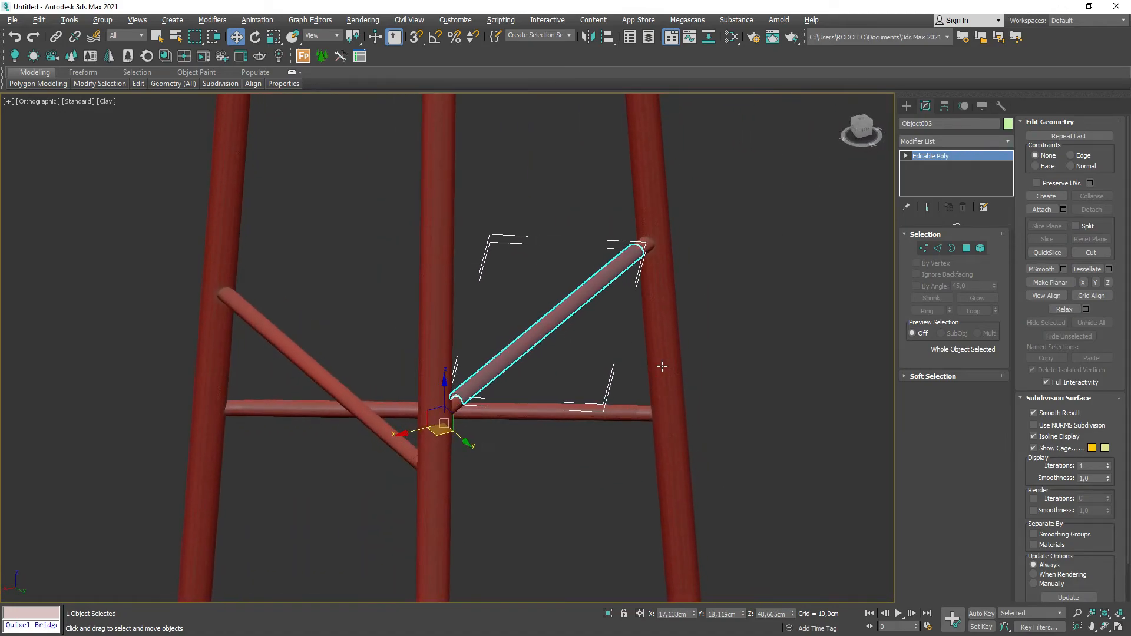
scroll(662, 366, down, 10)
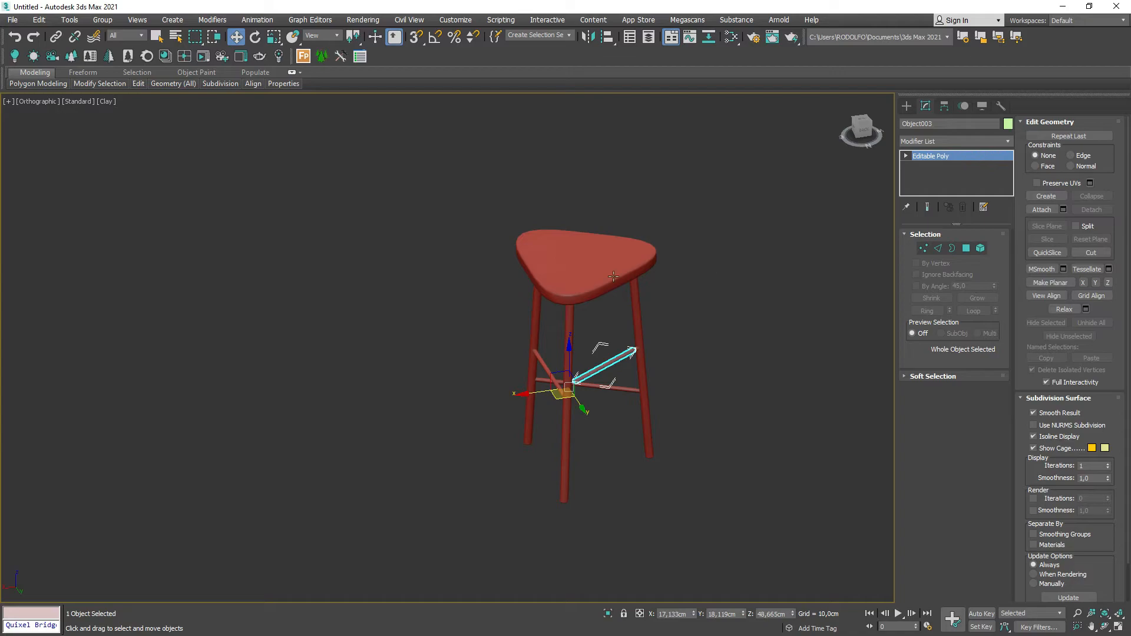
scroll(569, 285, up, 4)
scroll(569, 285, down, 3)
alt+middle_drag(675, 338, 632, 367)
right_click(631, 372)
click(495, 375)
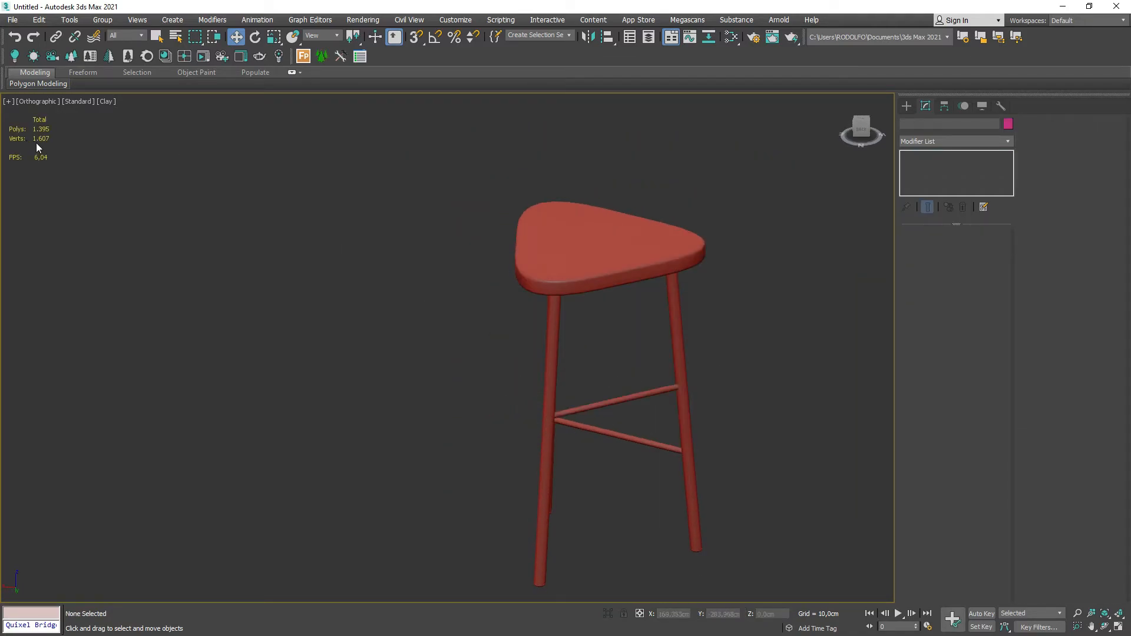
Thin the seat slightly by lowering its upper vertices about 0.3 cm in the front view.
middle_drag(668, 338, 658, 313)
click(586, 214)
scroll(584, 217, down, 2)
alt+middle_drag(475, 307, 585, 275)
scroll(606, 216, up, 5)
key(f)
key(1)
key(F4)
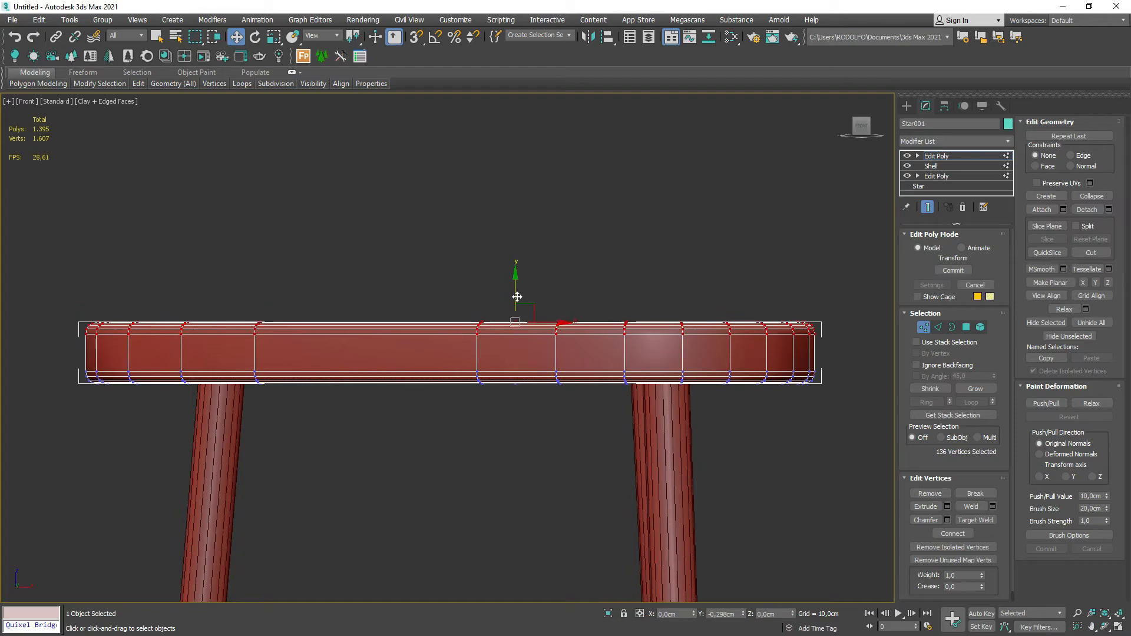
key(1)
alt+middle_drag(515, 303, 570, 391)
scroll(480, 386, down, 4)
key(F4)
click(572, 391)
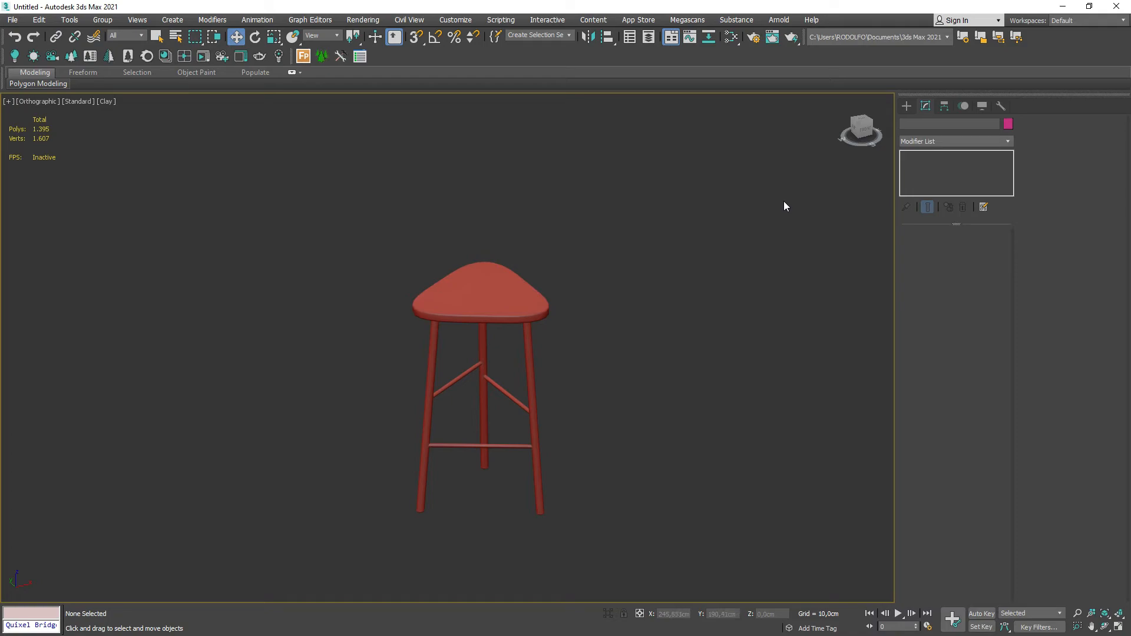
Apply a TurboSmooth modifier to all parts of the stool and examine the smoothed mesh with edged faces.
scroll(583, 389, up, 8)
key(z)
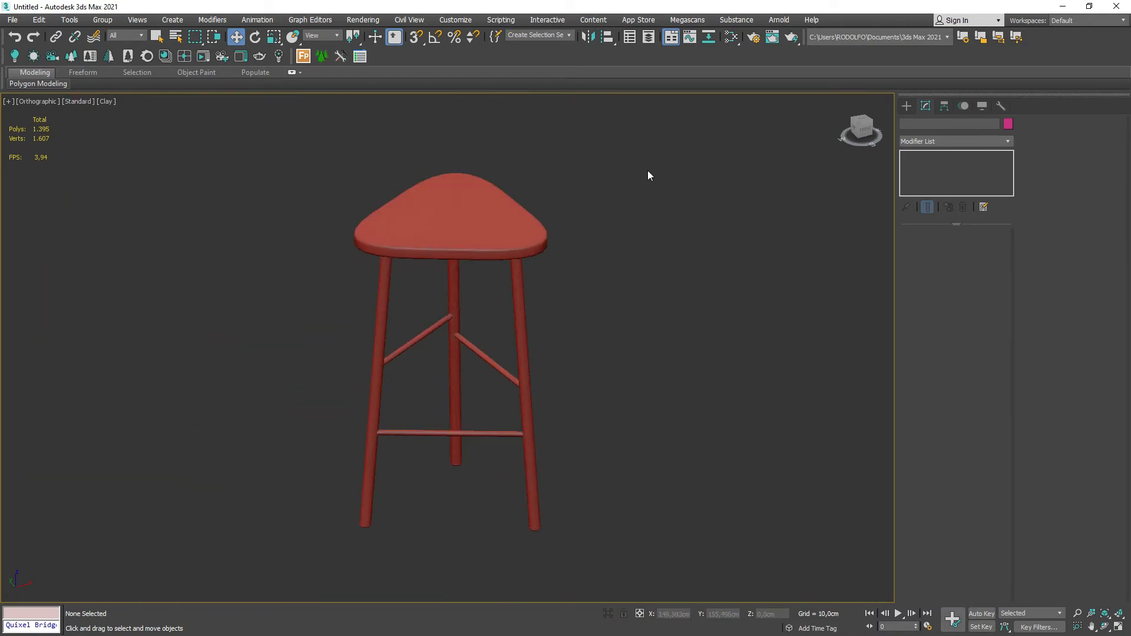
drag(329, 558, 330, 556)
click(1008, 142)
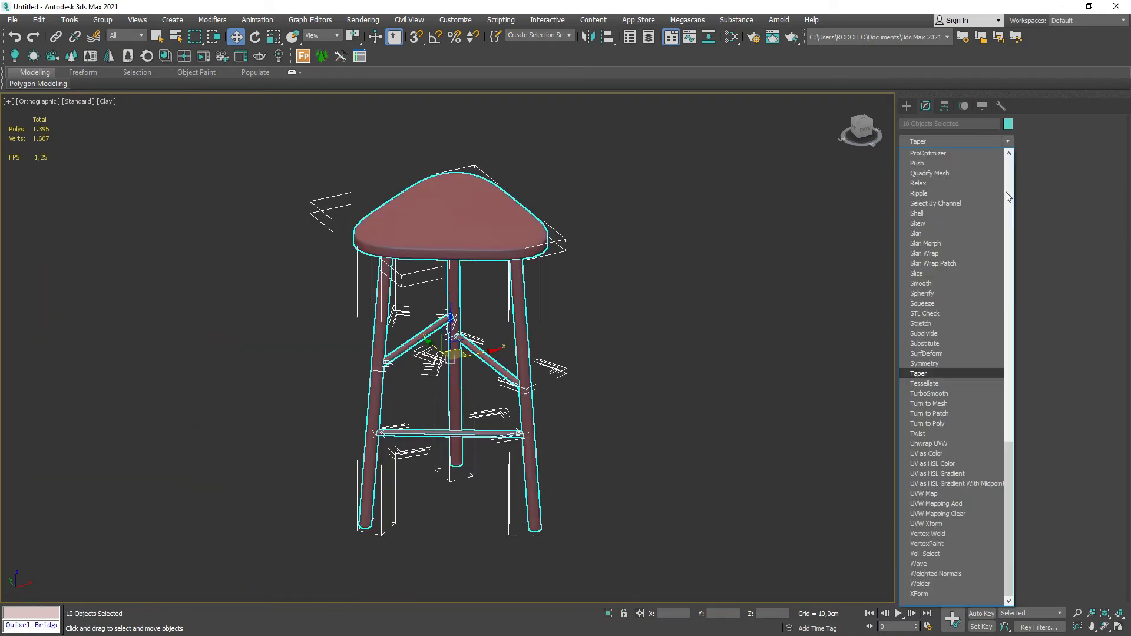
click(962, 391)
key(F4)
key(F4)
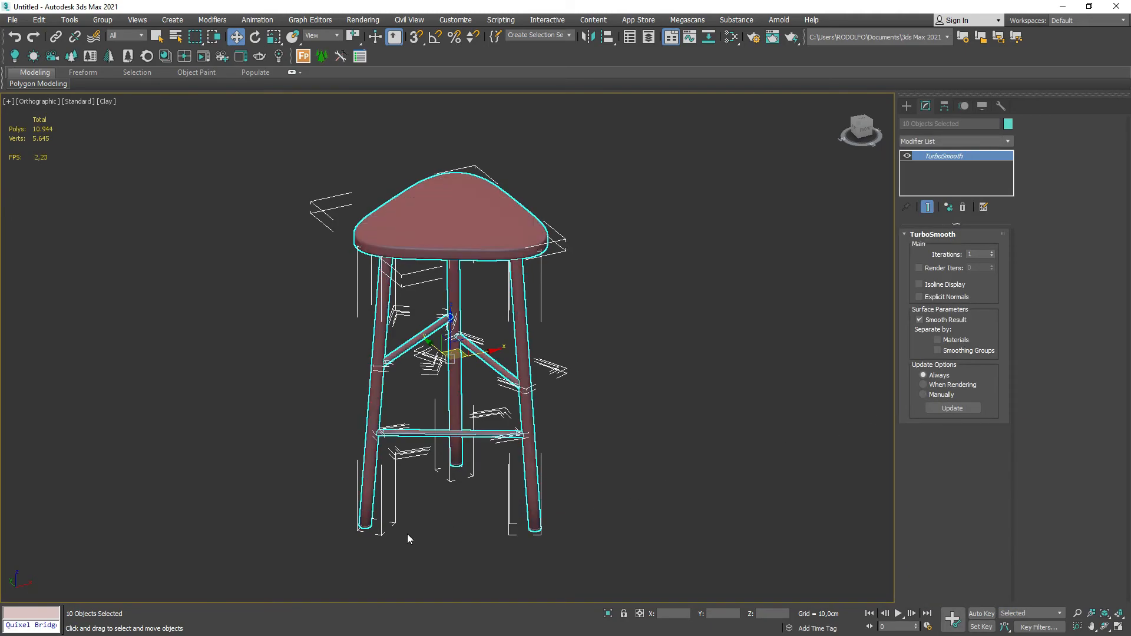
scroll(371, 535, up, 10)
scroll(383, 476, down, 8)
alt+middle_drag(385, 476, 587, 317)
key(F4)
click(628, 288)
key(F4)
Delete the TurboSmooth modifier from all parts of the stool.
key(ctrl+a)
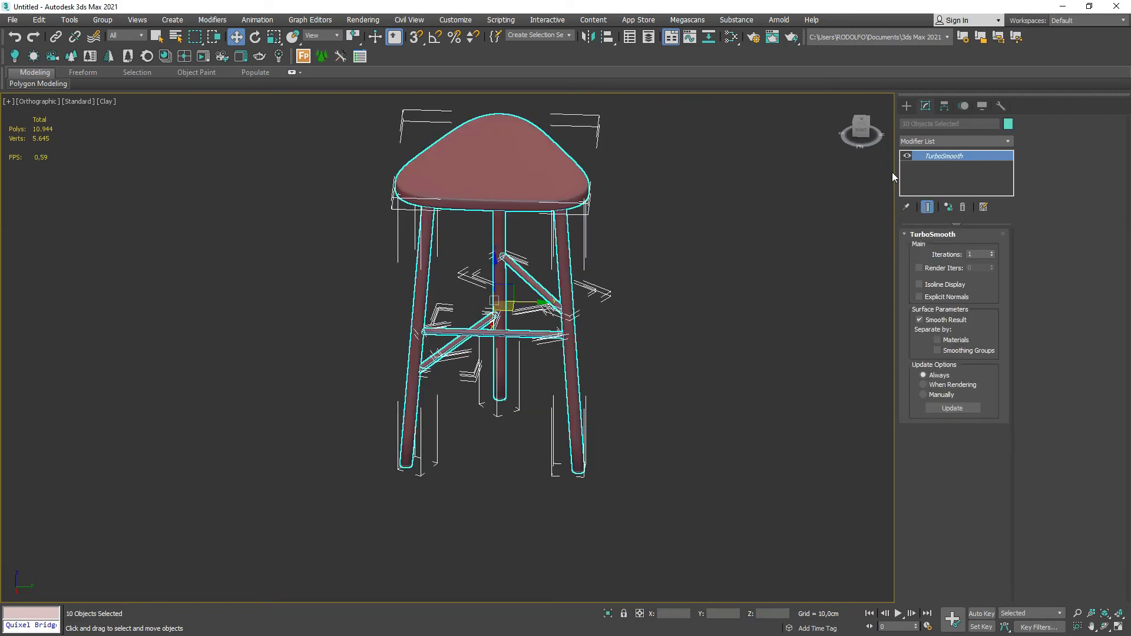
right_click(958, 156)
click(983, 174)
click(767, 267)
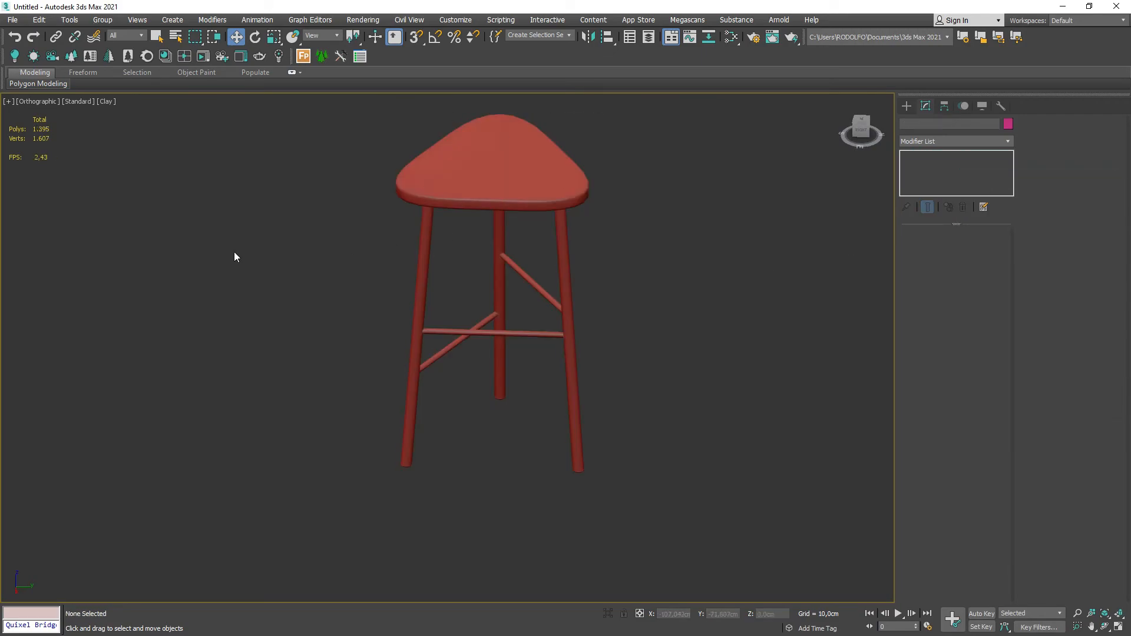